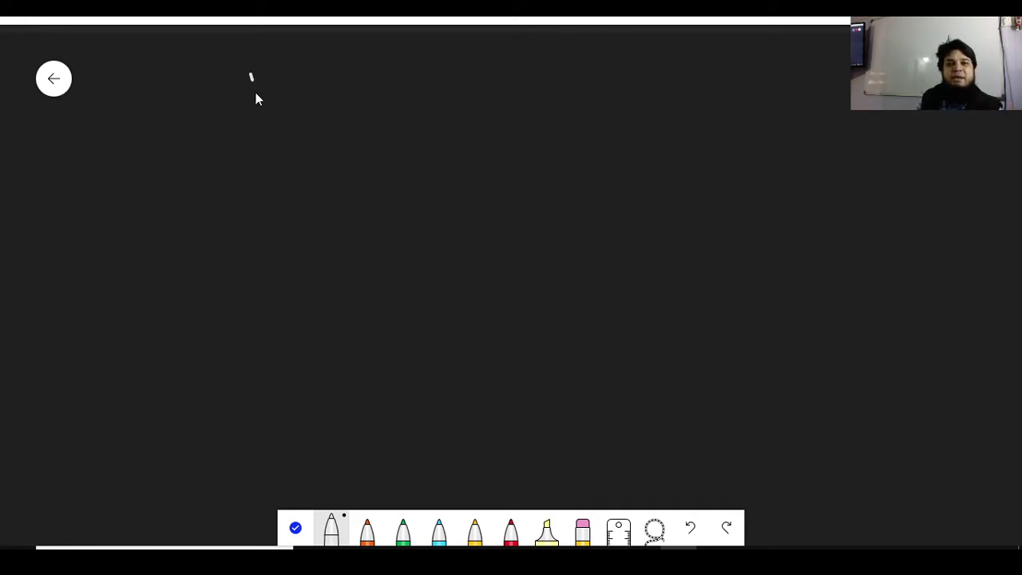
Handwrite the heading 'Class Teachers' and underline it with the pen
mouse_move(249, 78)
mouse_down()
mouse_move(244, 97)
mouse_move(262, 92)
mouse_move(254, 114)
mouse_up()
mouse_move(246, 115)
mouse_down()
mouse_move(246, 129)
mouse_move(330, 133)
mouse_up()
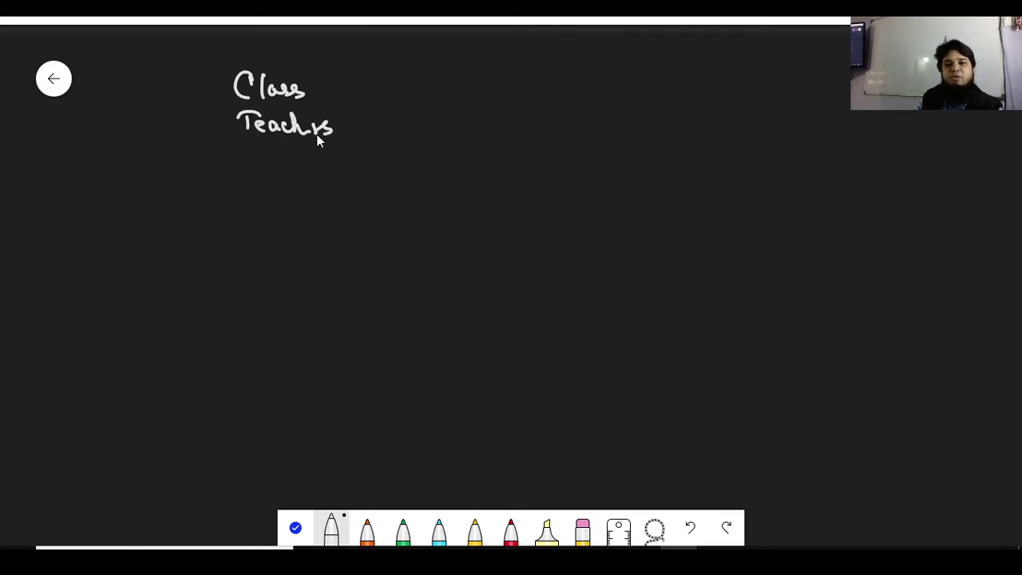
drag(227, 141, 339, 140)
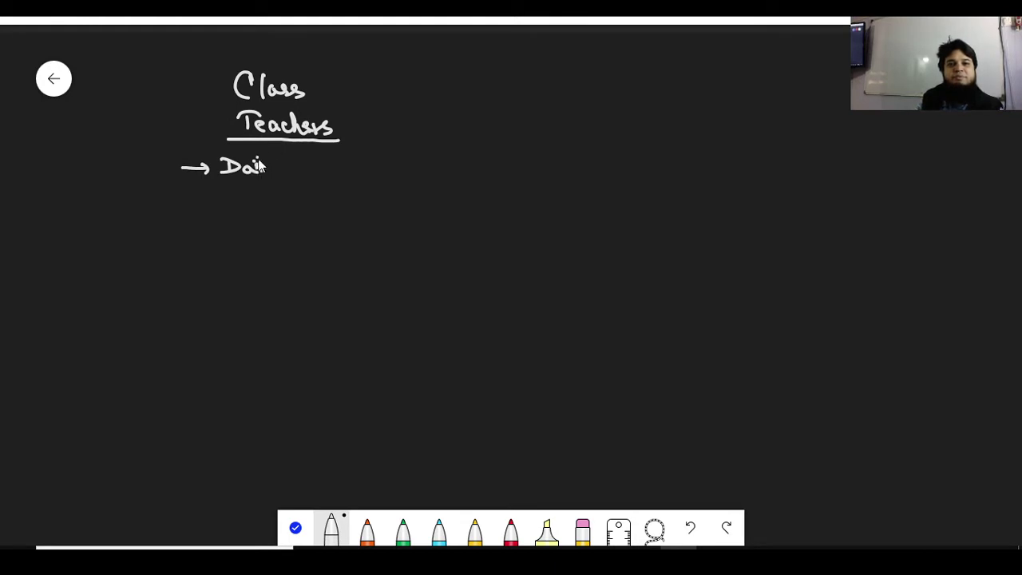
Write '→ Daily Attendance Report' beneath the underlined heading
mouse_move(283, 157)
mouse_down()
mouse_move(277, 186)
mouse_move(331, 169)
mouse_up()
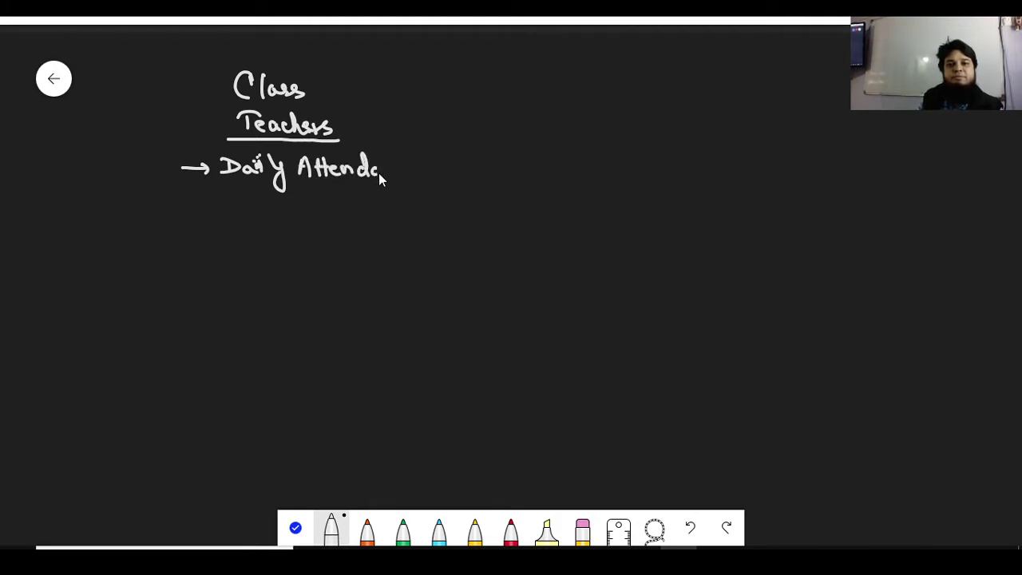
drag(412, 168, 407, 177)
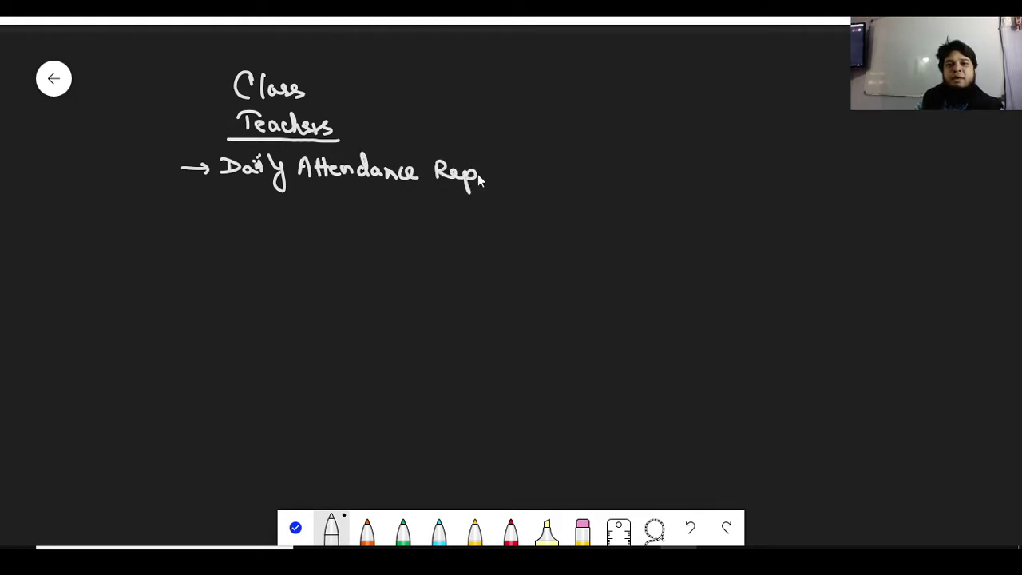
drag(484, 169, 482, 170)
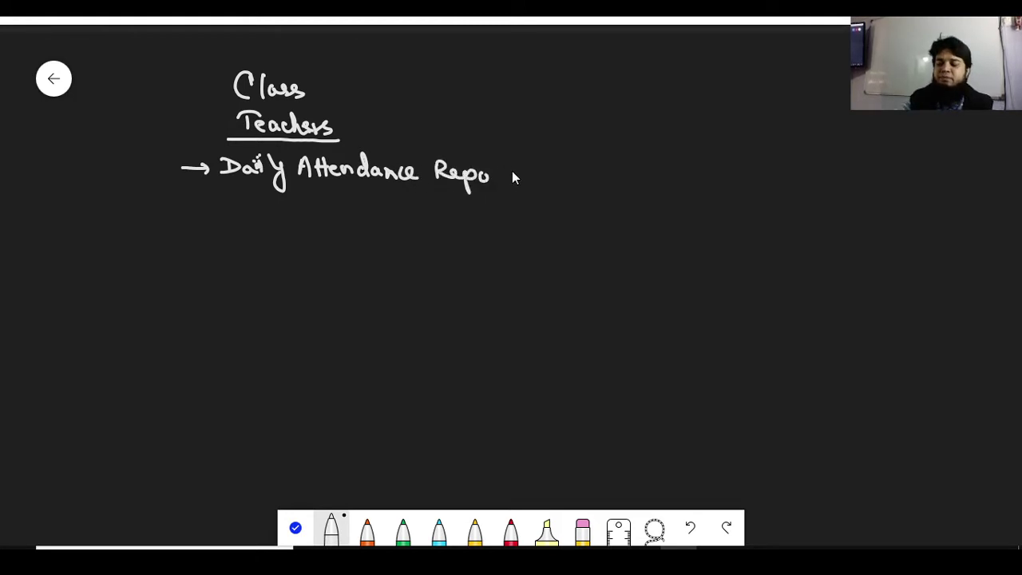
drag(504, 164, 510, 174)
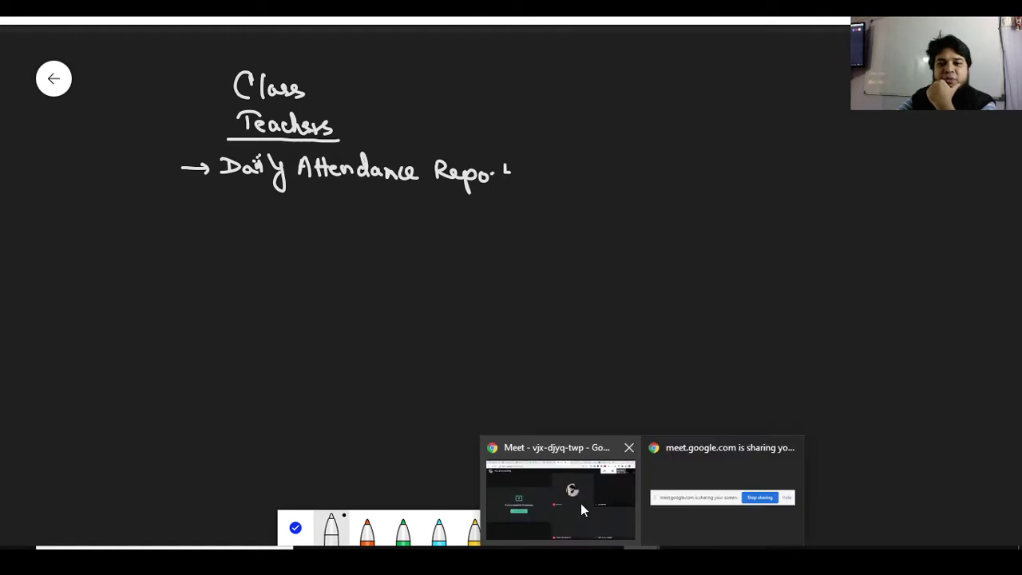
Bring the Meet call forward, then switch to the Google Classroom class list
click(580, 508)
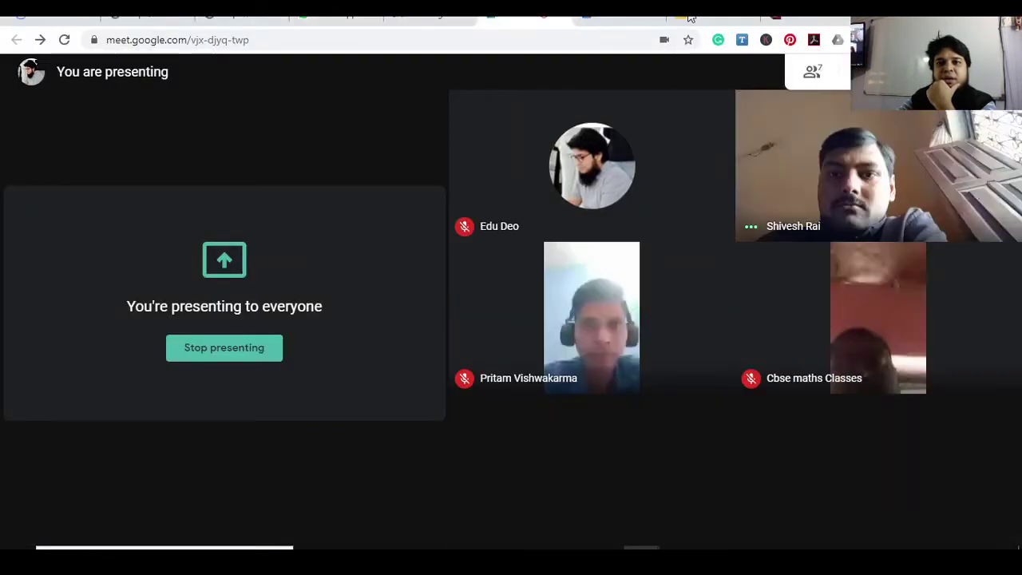
click(690, 18)
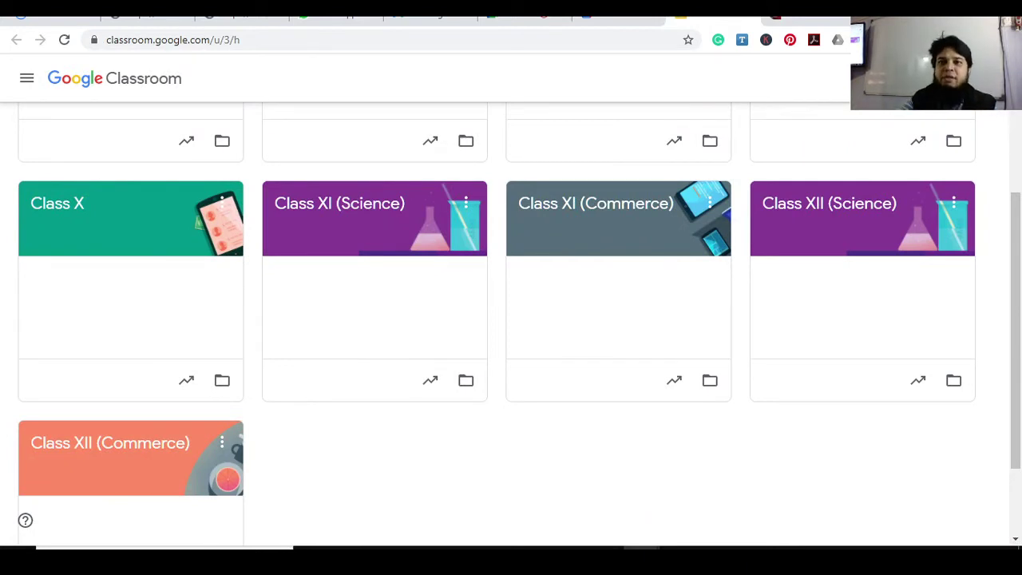
click(802, 17)
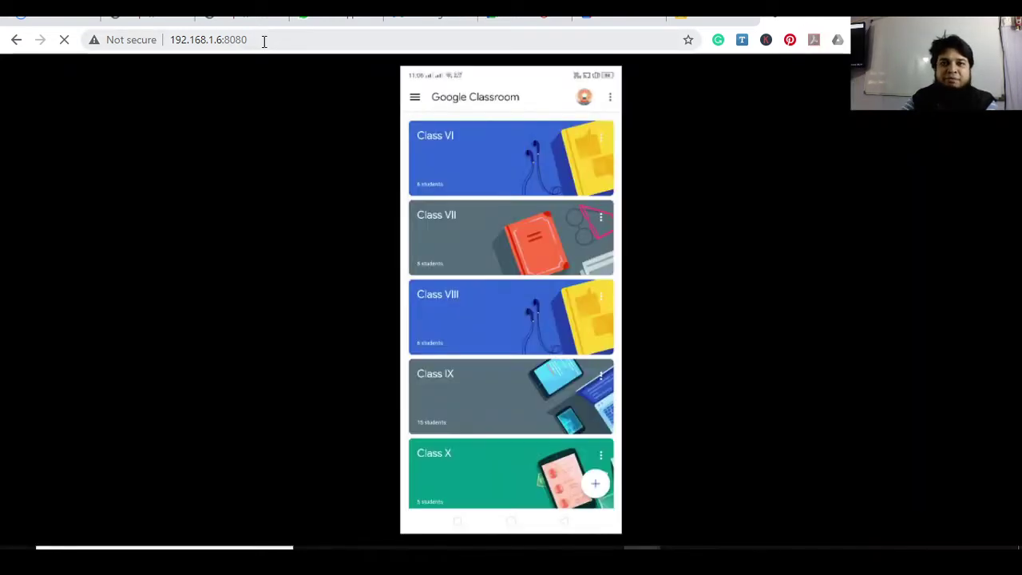
click(263, 41)
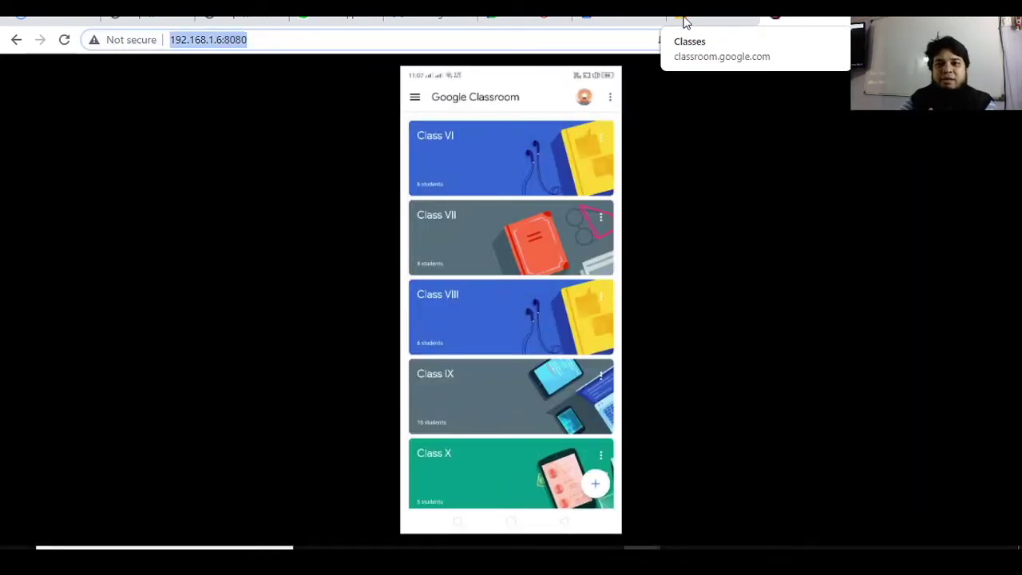
click(691, 21)
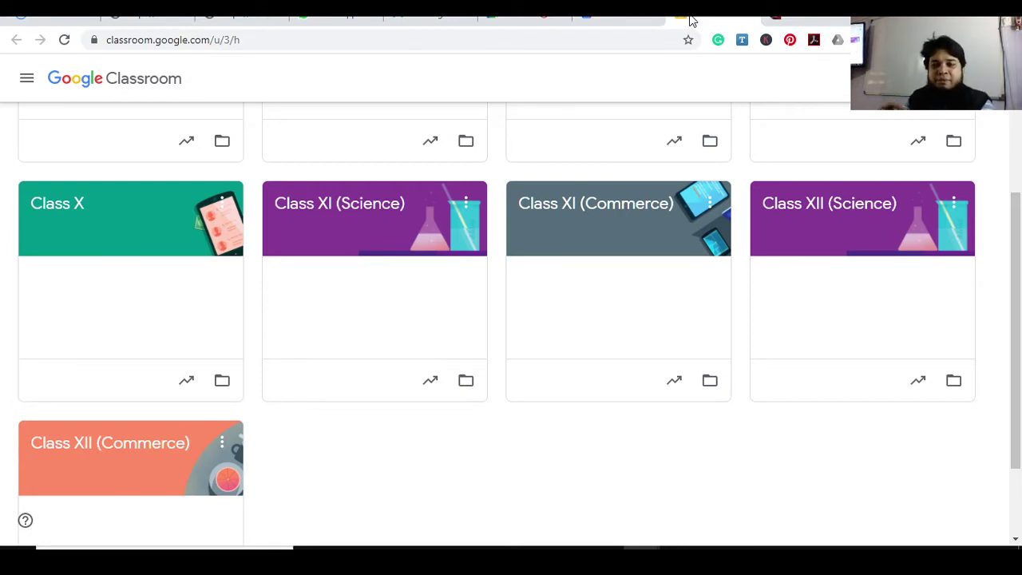
scroll(1016, 231, up, 3)
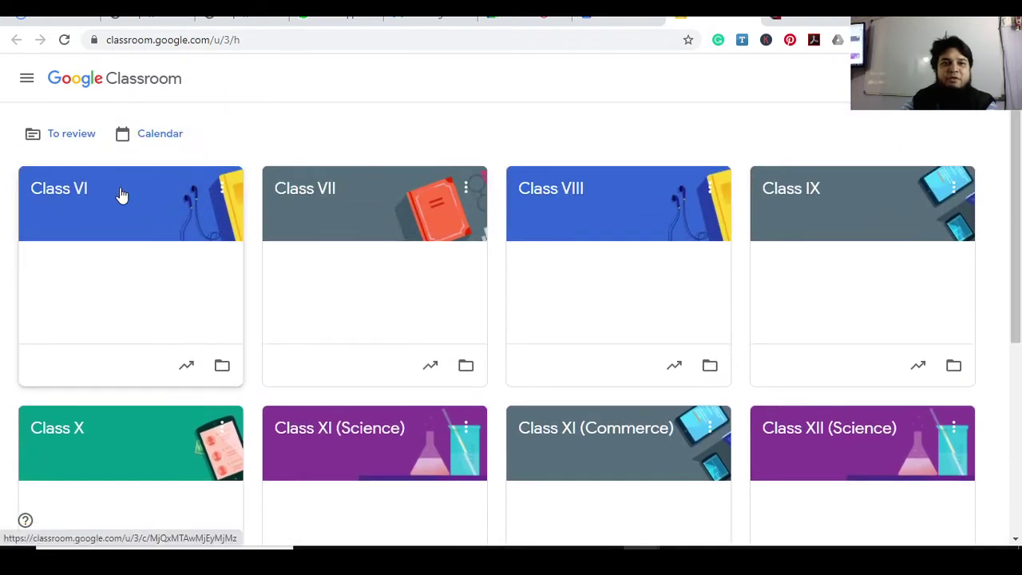
Open the Class VI class, scroll its stream, and compare it with the phone's Classroom view
click(121, 195)
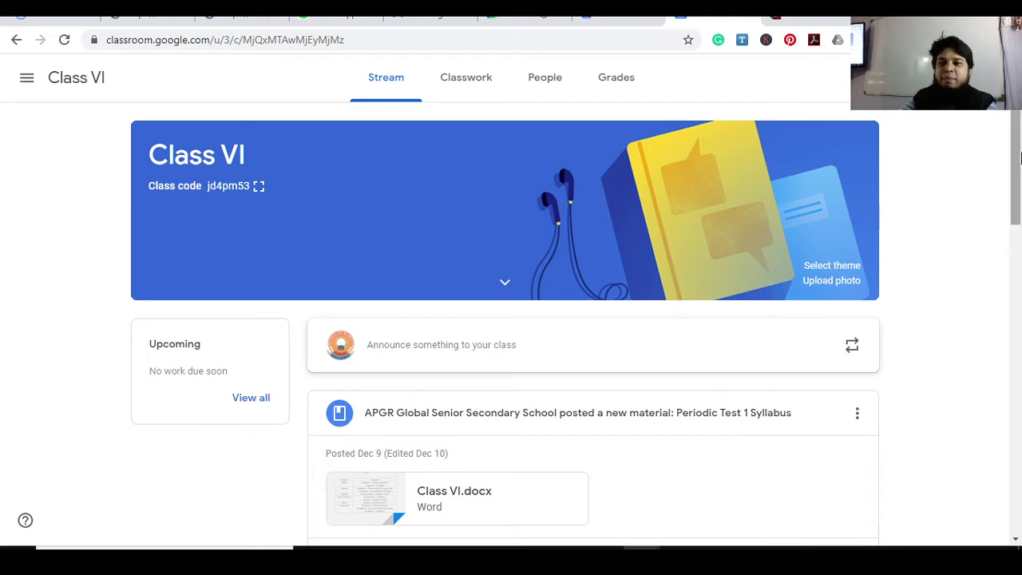
scroll(1018, 207, down, 3)
drag(1018, 208, 1020, 135)
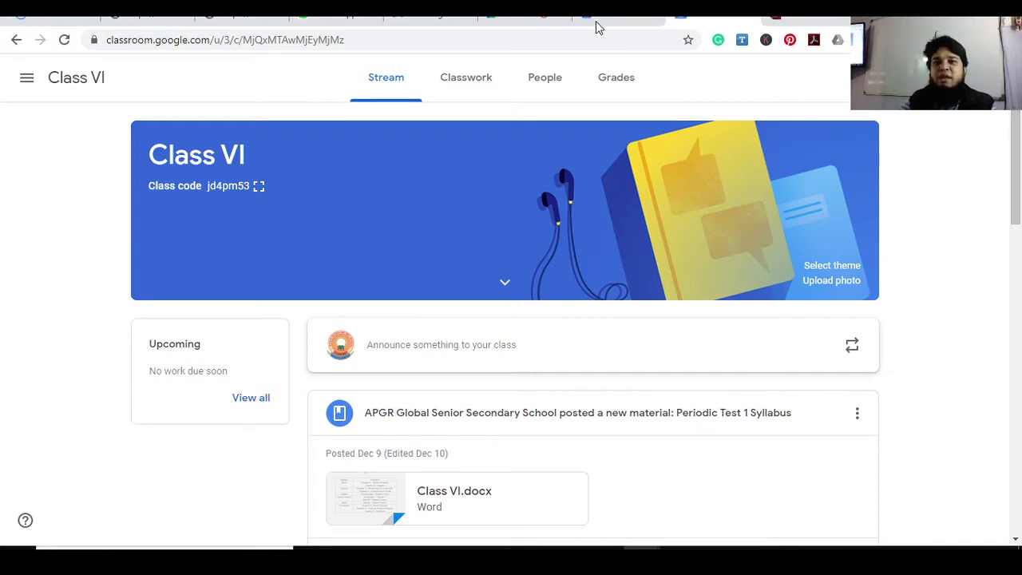
click(781, 19)
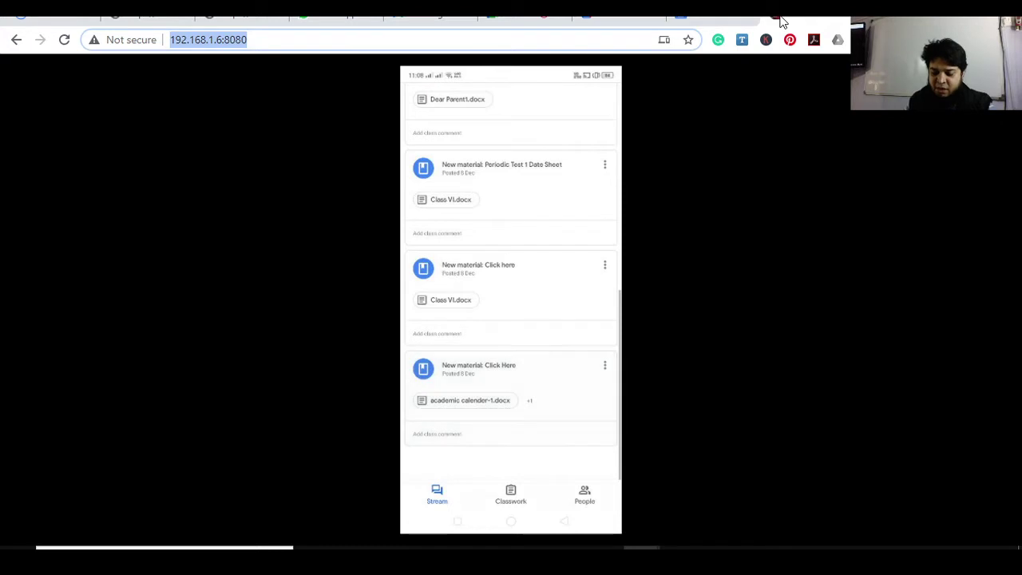
click(679, 16)
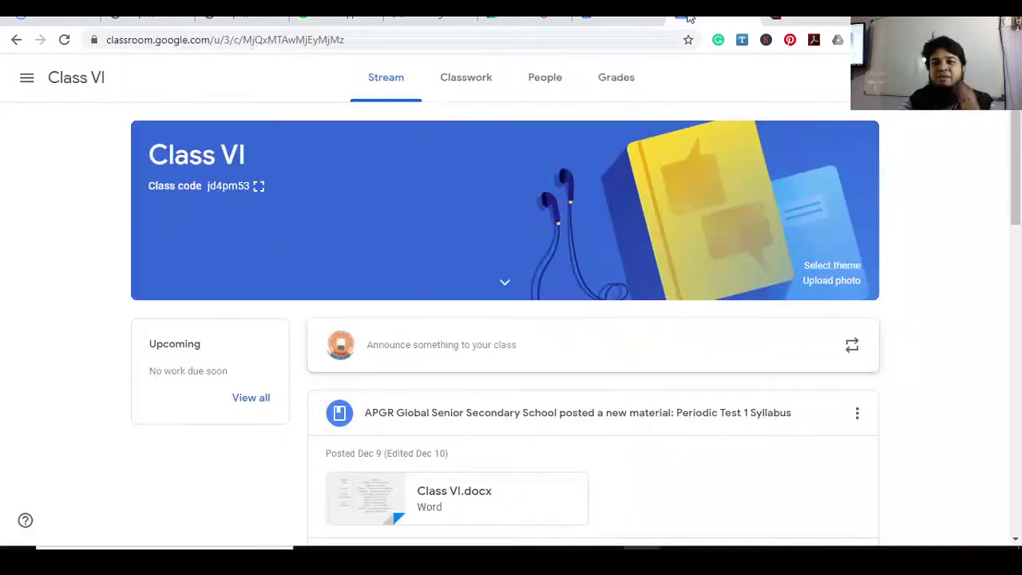
Open Class VI Classwork, compare with the phone view, and bring up the Create menu
click(451, 82)
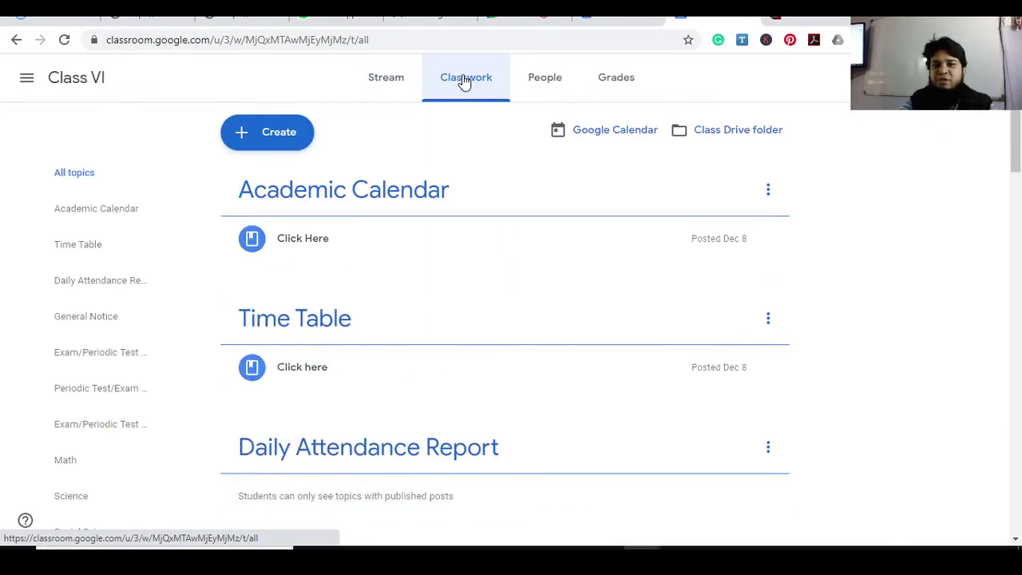
click(790, 18)
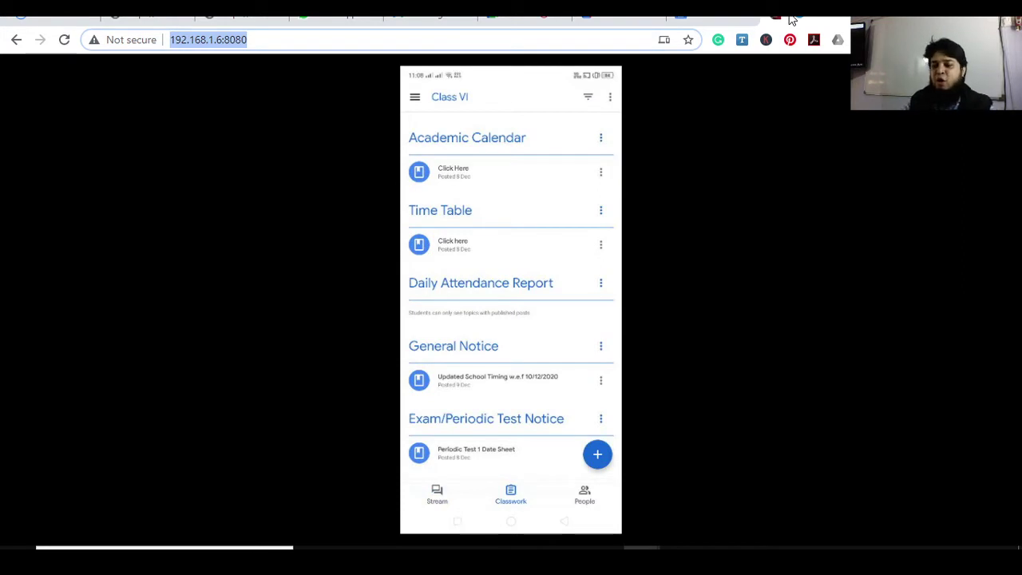
click(699, 19)
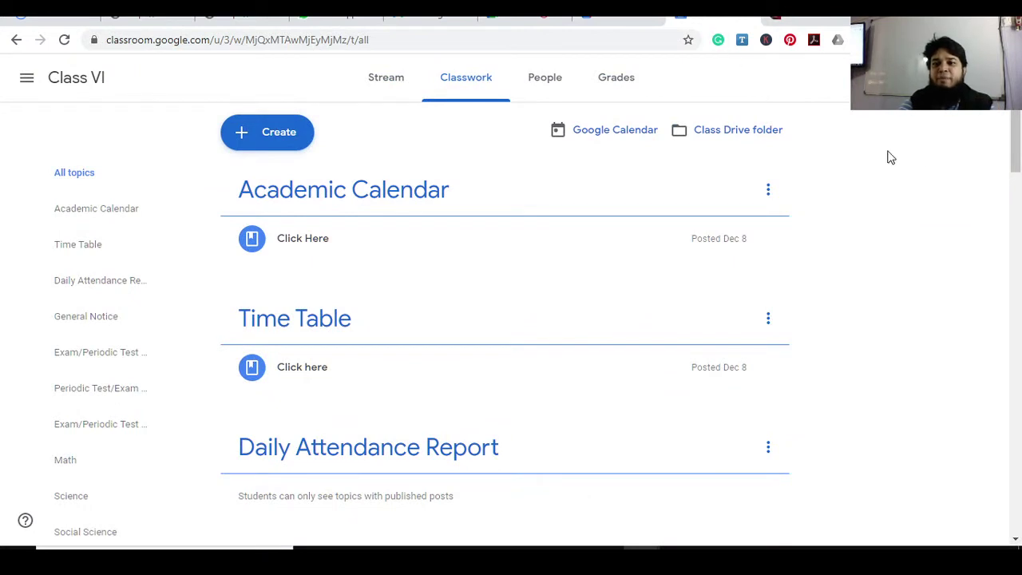
drag(1012, 153, 1017, 156)
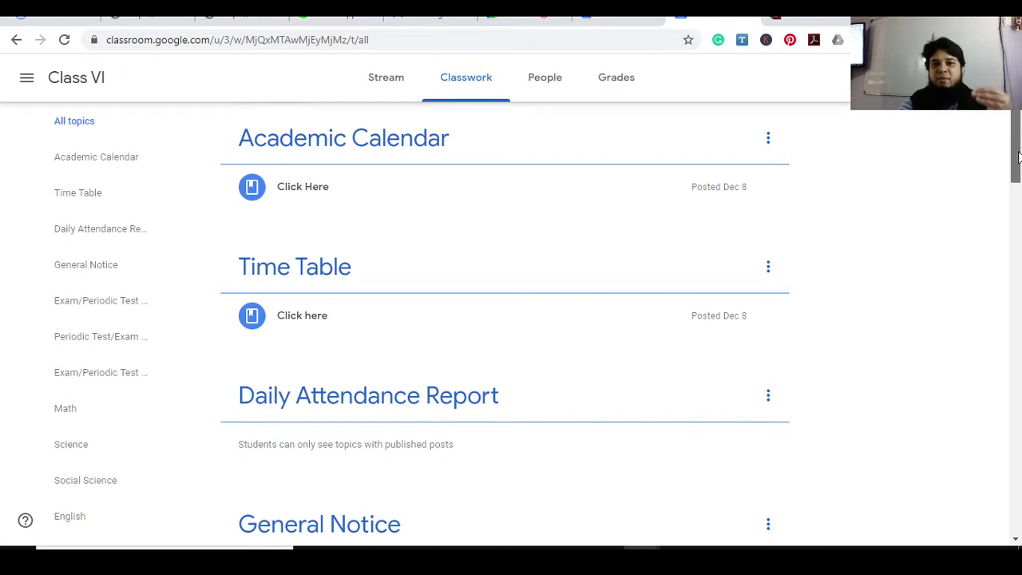
drag(1017, 156, 1016, 153)
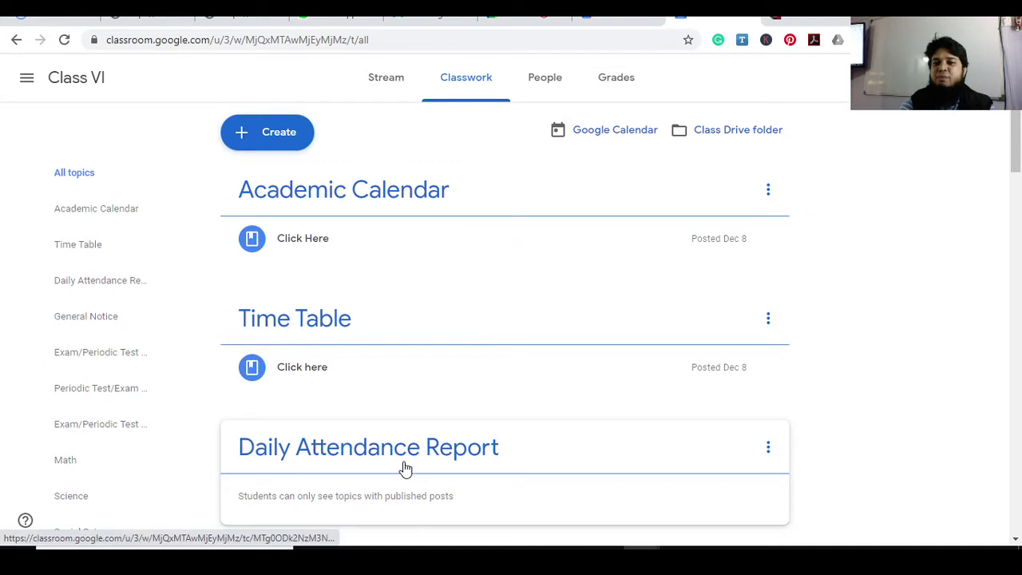
click(279, 136)
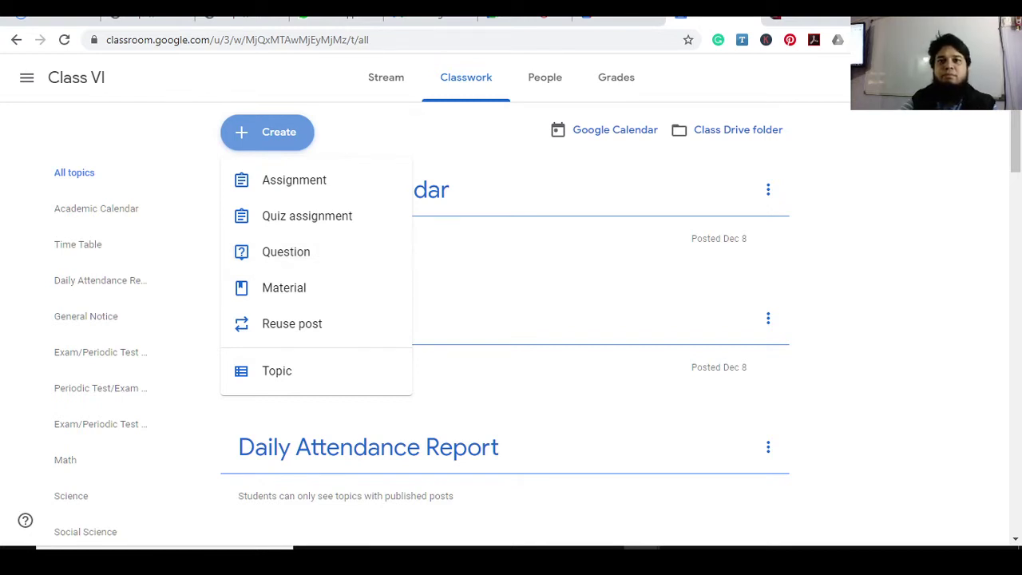
Search 'speed test' in a new tab, run it, then close the results and return to Classroom
key(ctrl+t)
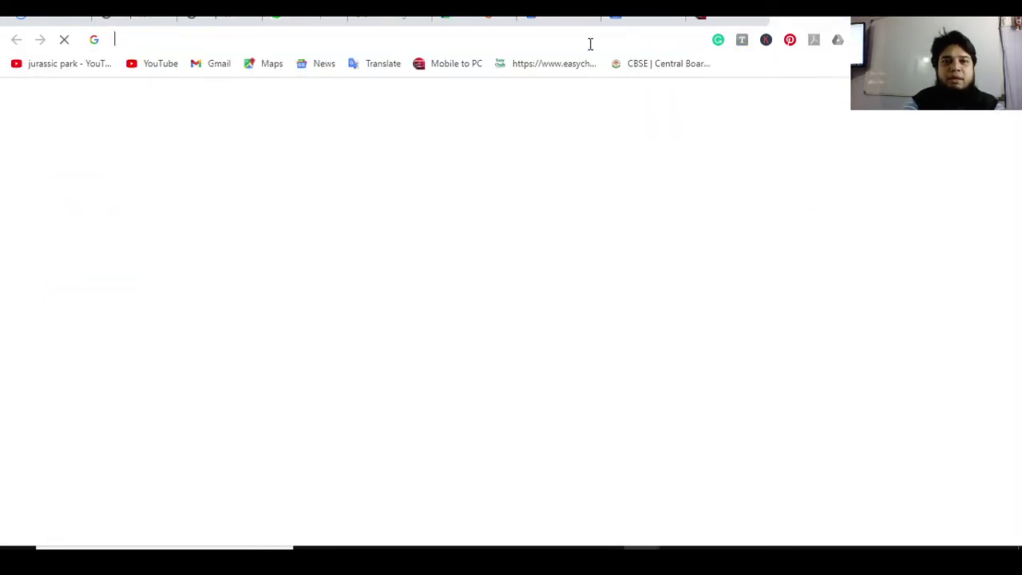
text(speed)
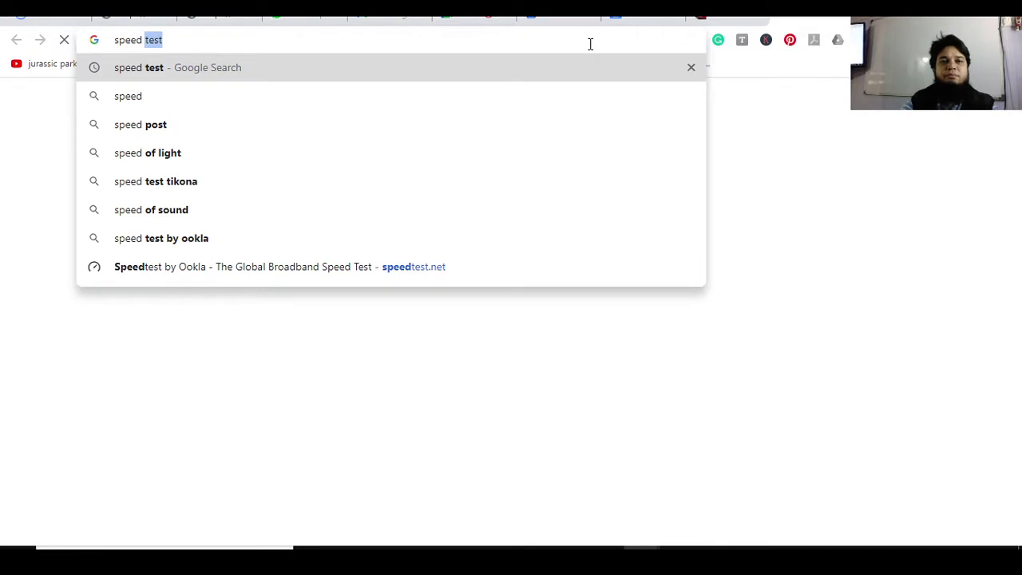
key(Return)
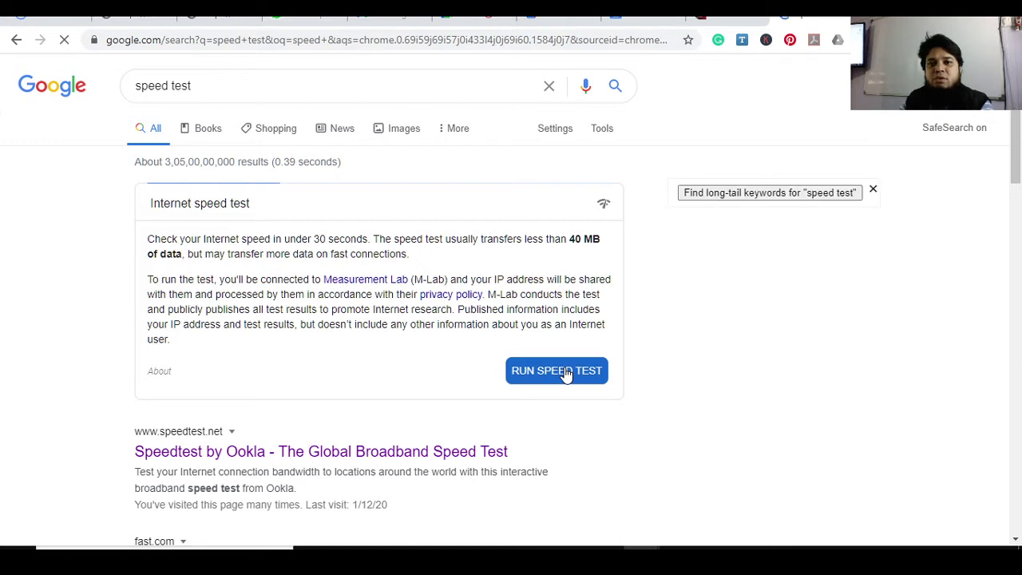
click(565, 373)
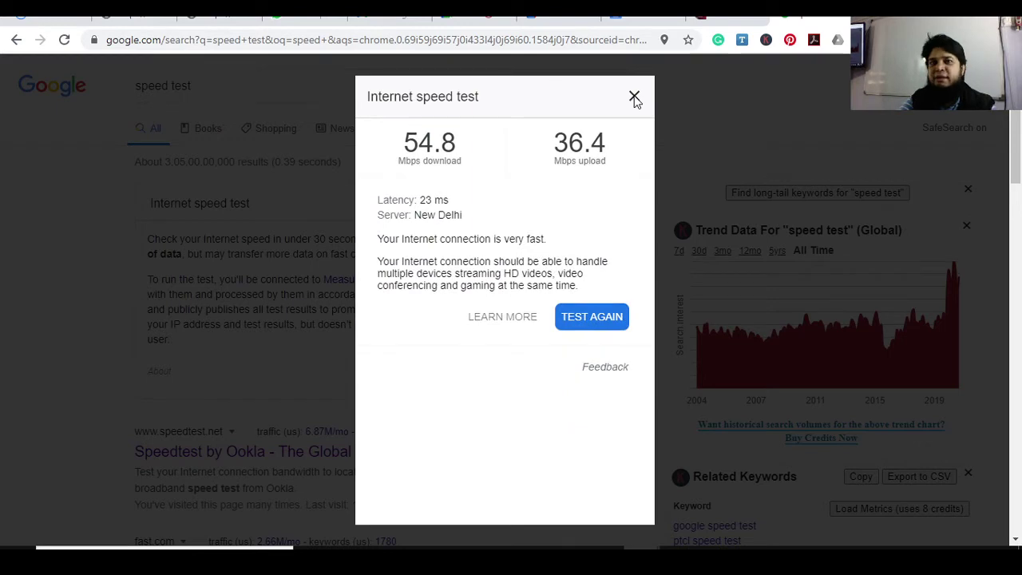
click(551, 18)
click(628, 19)
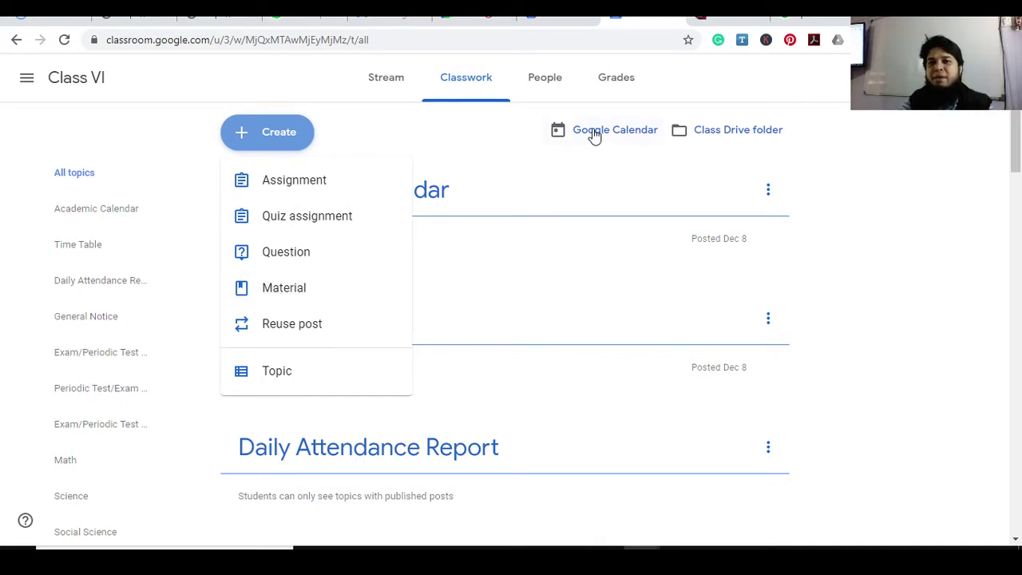
Check the phone's create options, then choose Material from Classroom's Create menu
click(710, 19)
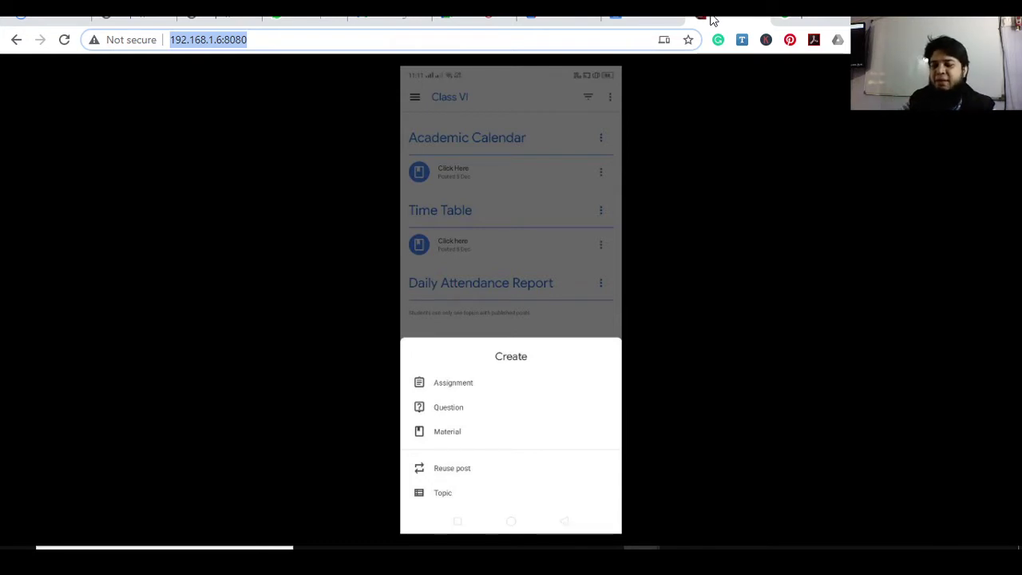
click(634, 23)
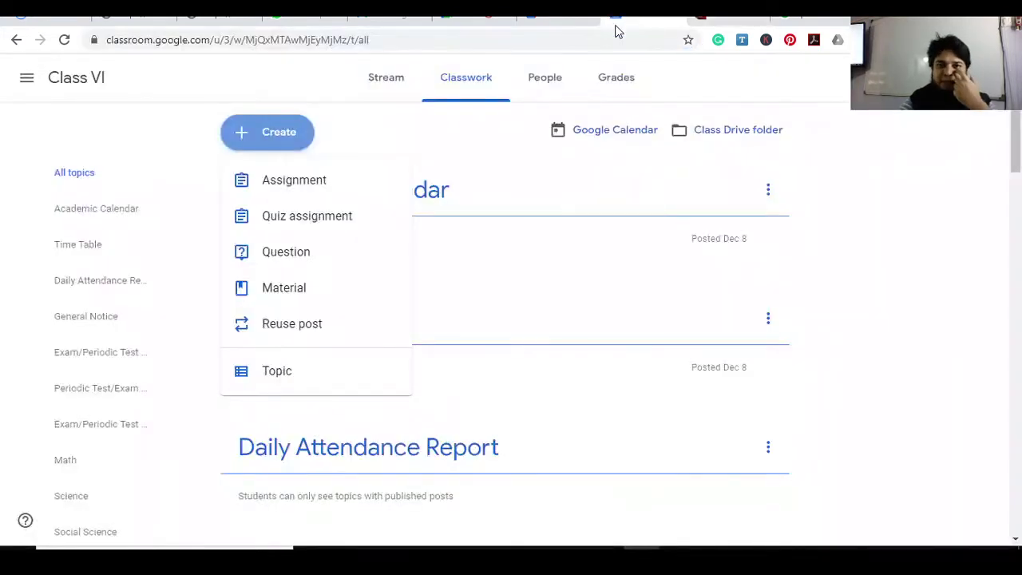
click(297, 289)
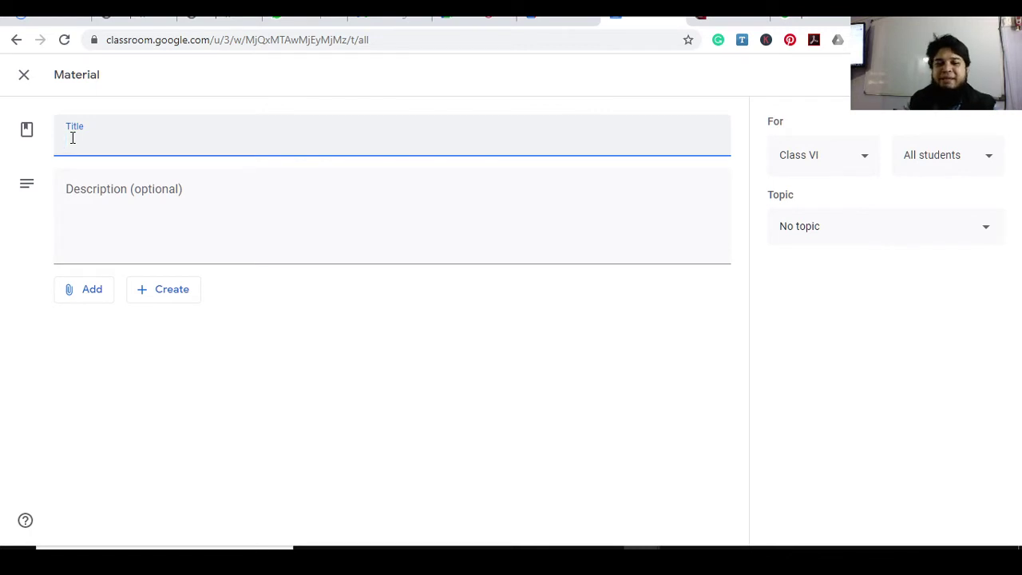
Title the material '13-12-2020 I Sunday' and switch to the mirrored phone screen
text(13-21-2)
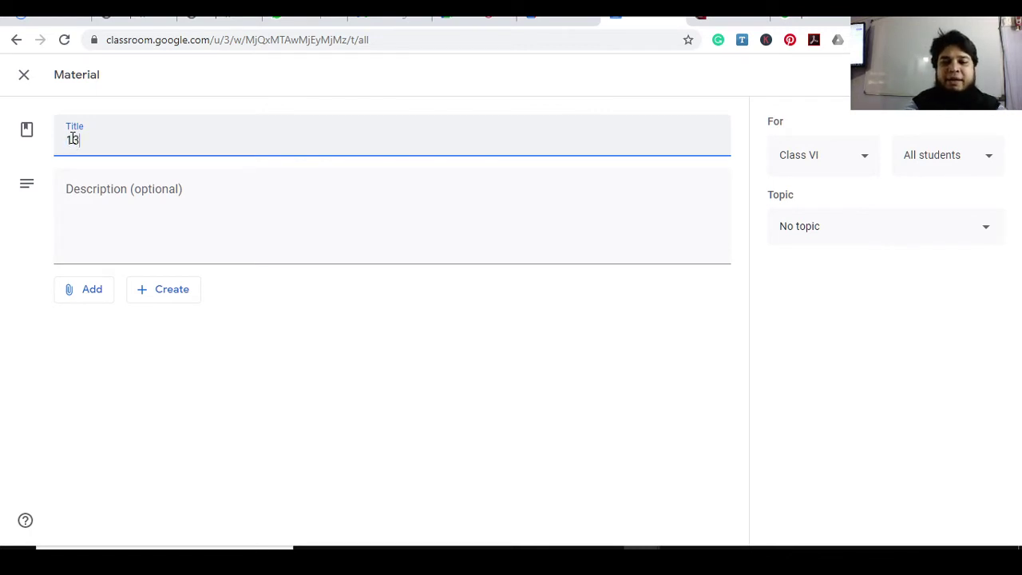
key(BackSpace)
key(BackSpace)
key(BackSpace)
key(BackSpace)
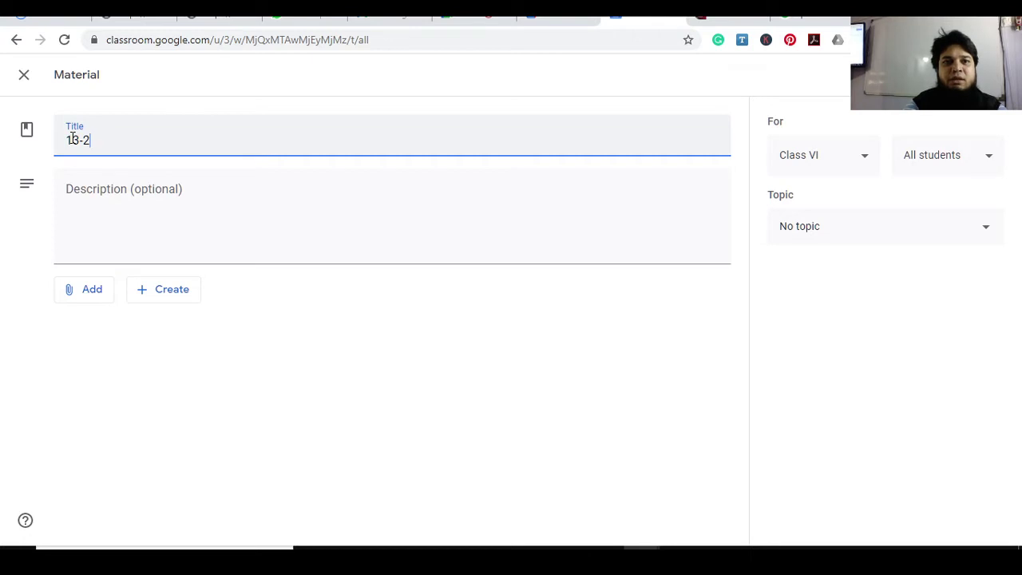
text(12-2020)
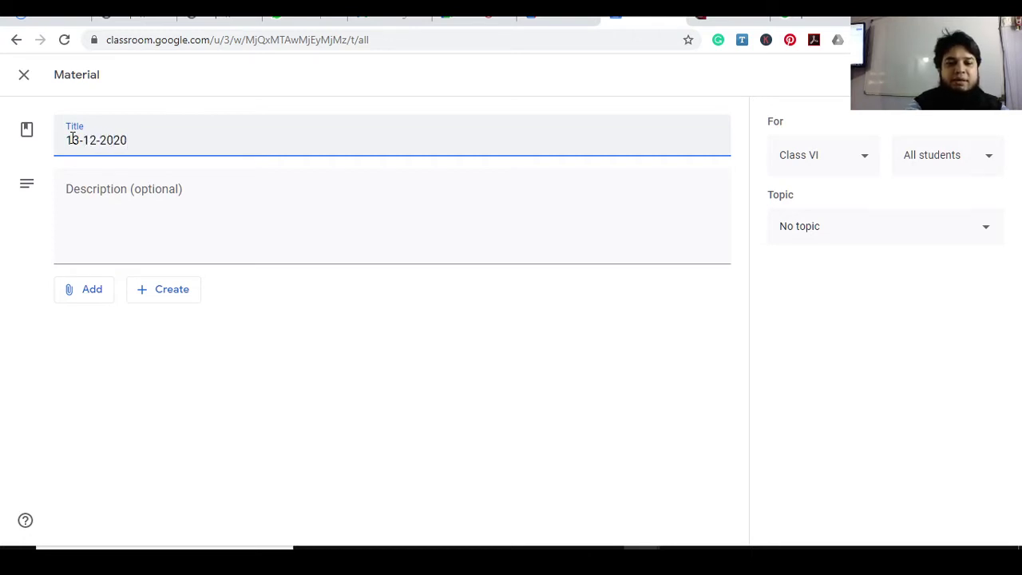
text( I)
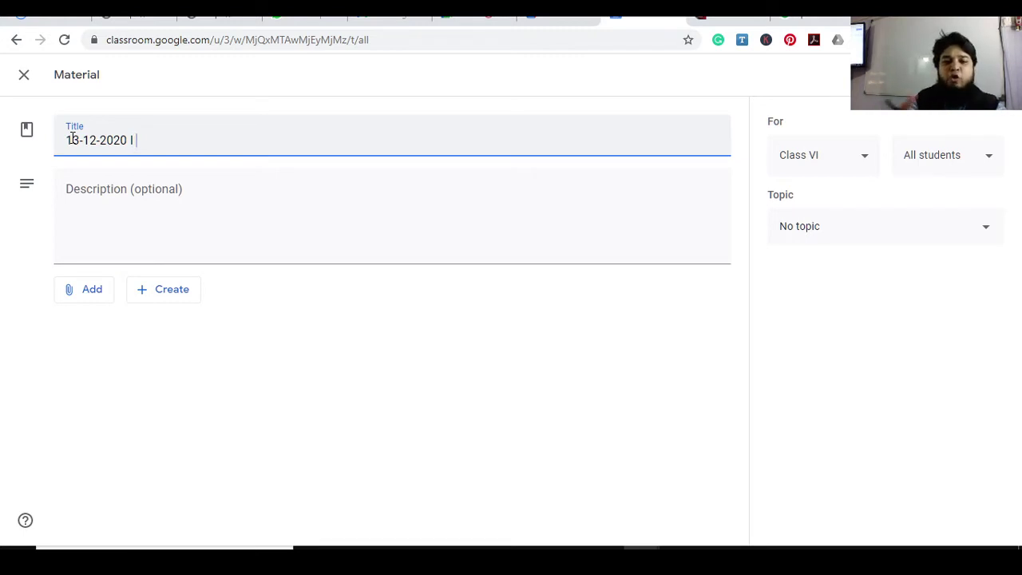
text( Sund)
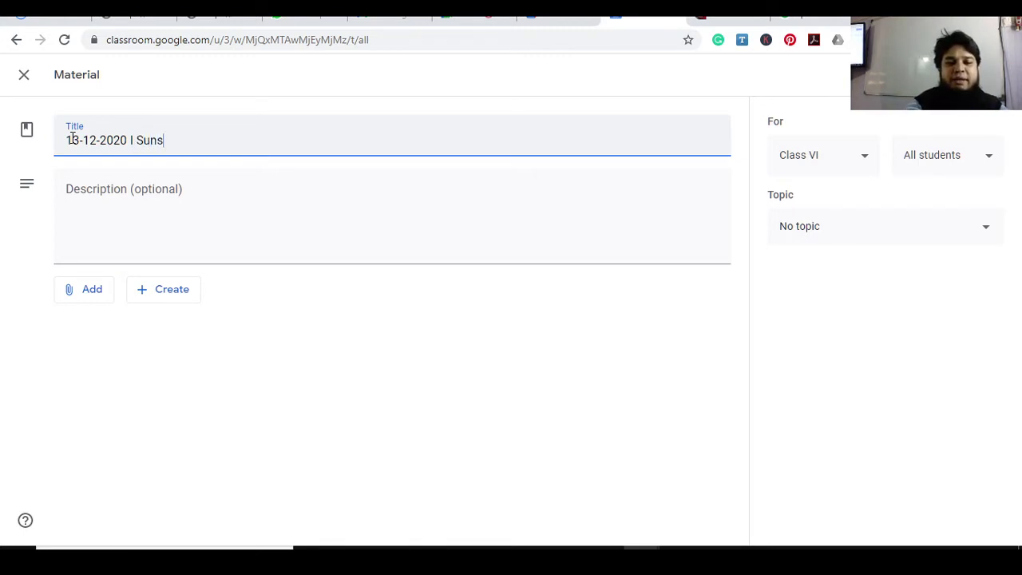
text(ay)
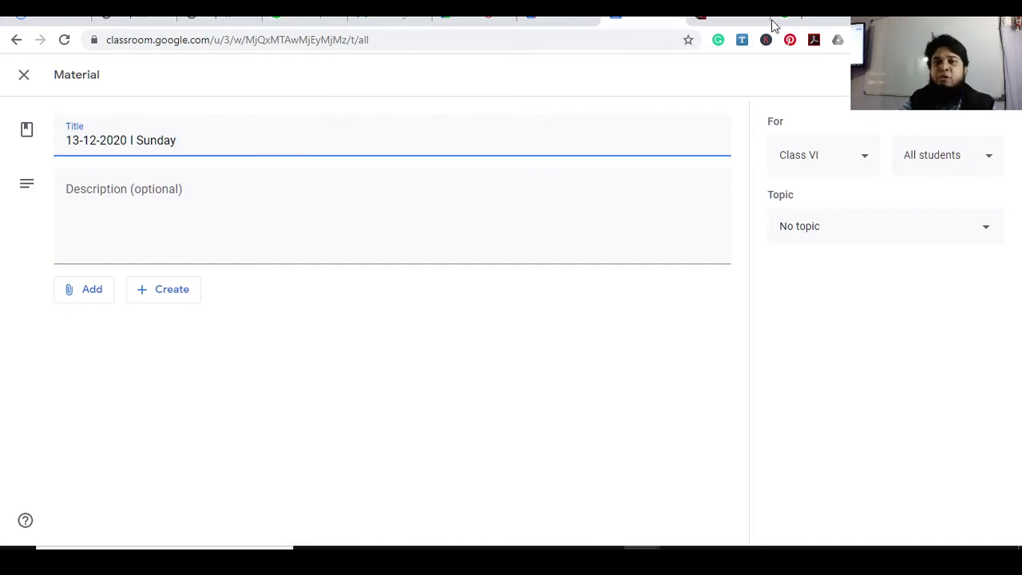
click(726, 19)
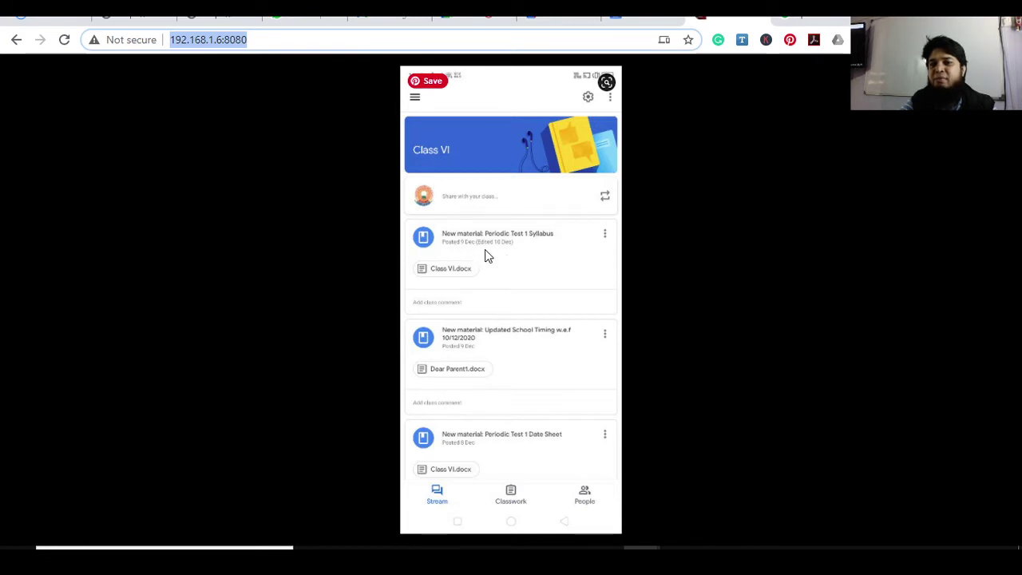
Switch back to the Classroom tab showing the '13-12-2020 I Sunday' material draft
click(616, 20)
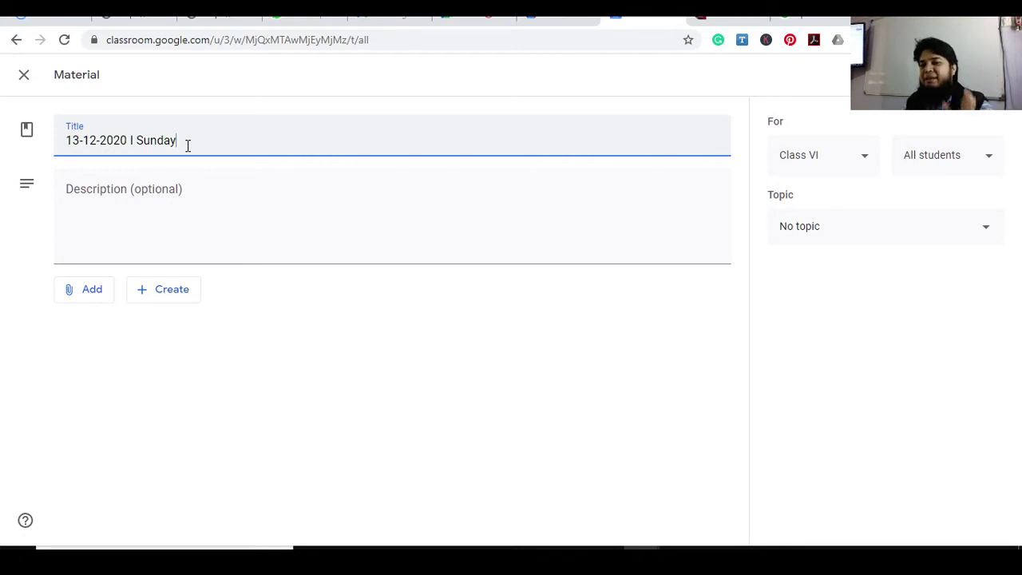
Enter 'Name of Absentees -' as the description, fixing stray characters, and glance at the phone
click(141, 192)
text(Name )
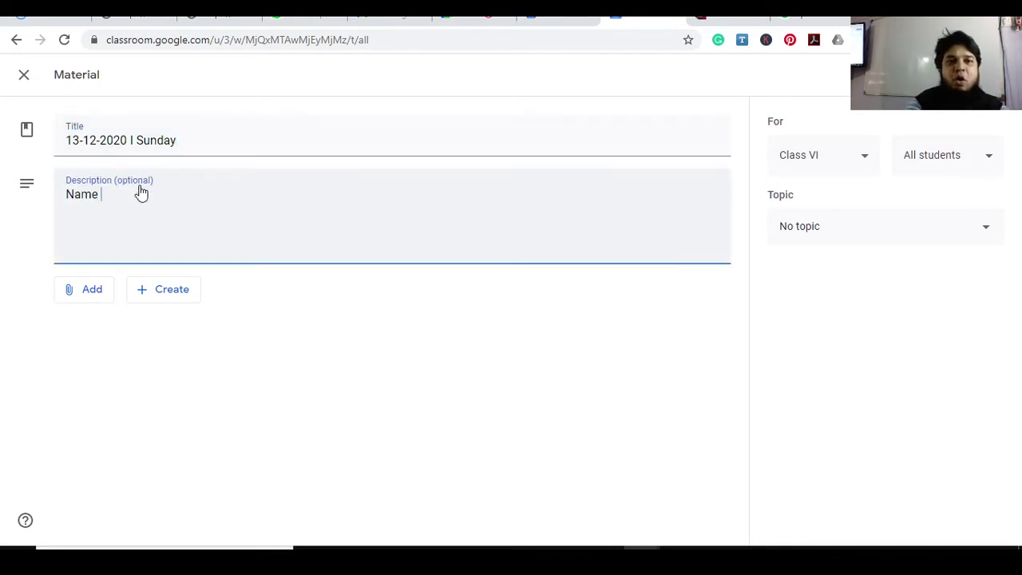
text(of A)
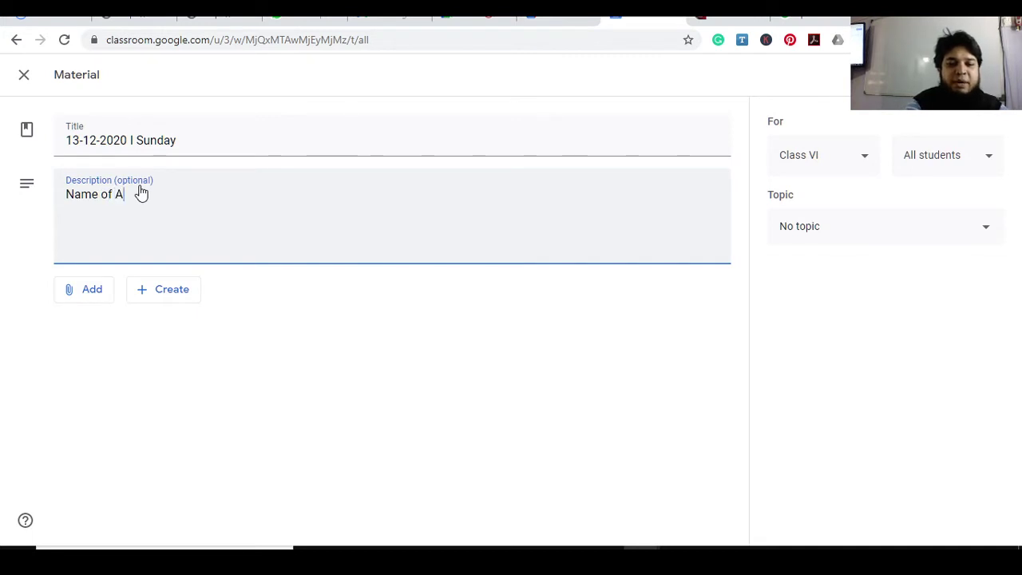
text(bsentees _)
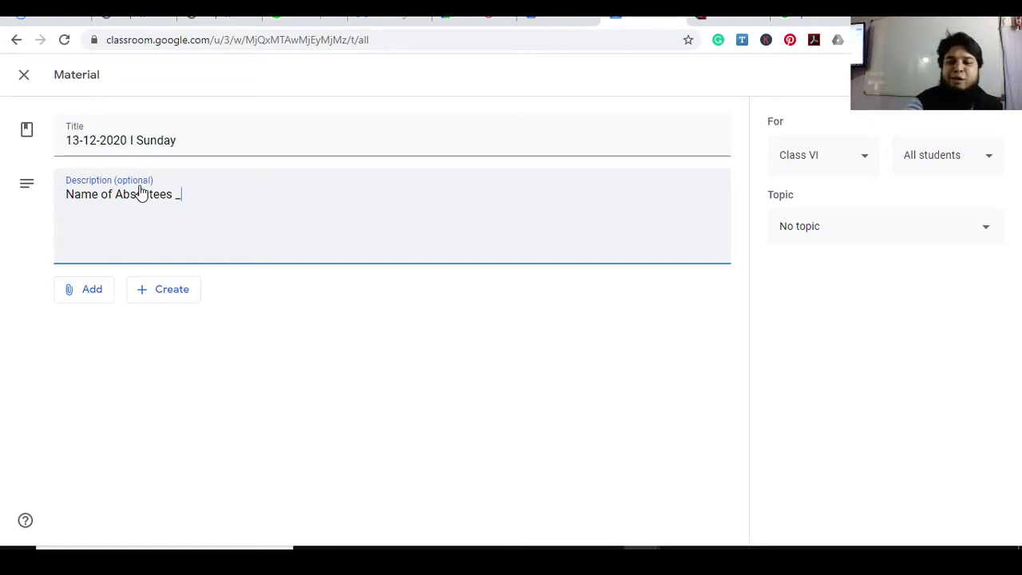
key(BackSpace)
text(-)
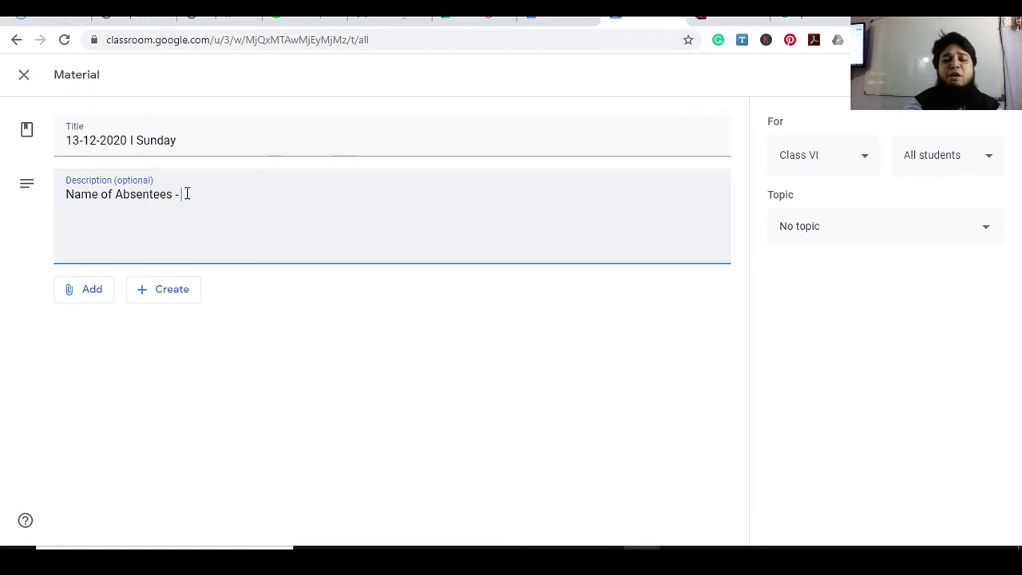
text(hjj)
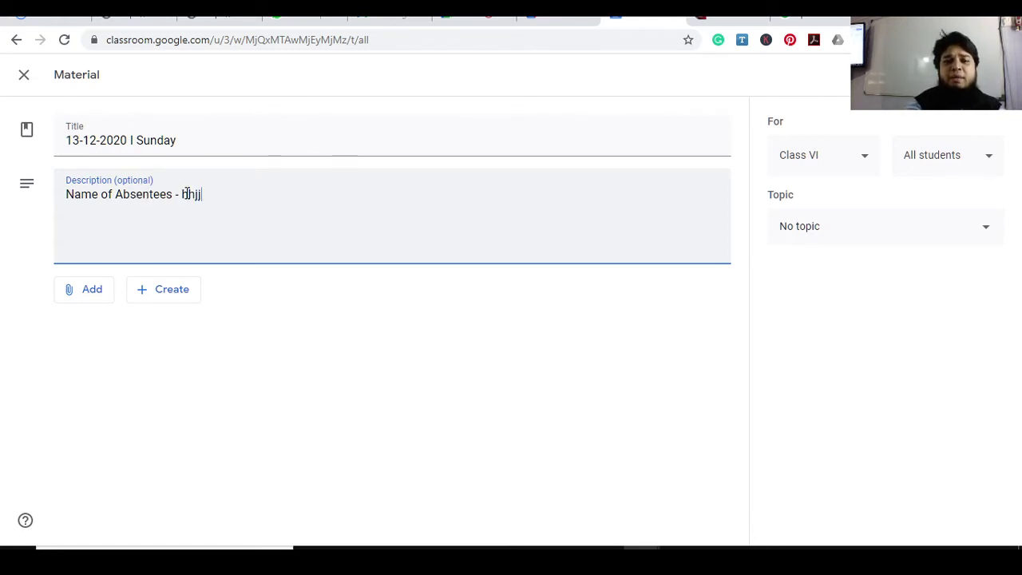
text(k)
key(BackSpace)
key(BackSpace)
key(BackSpace)
key(BackSpace)
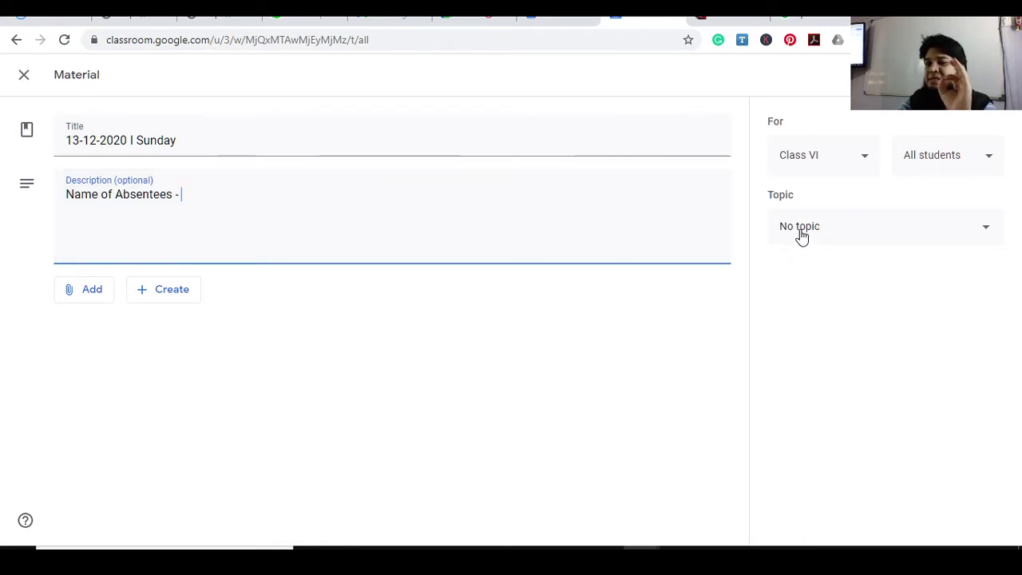
click(720, 27)
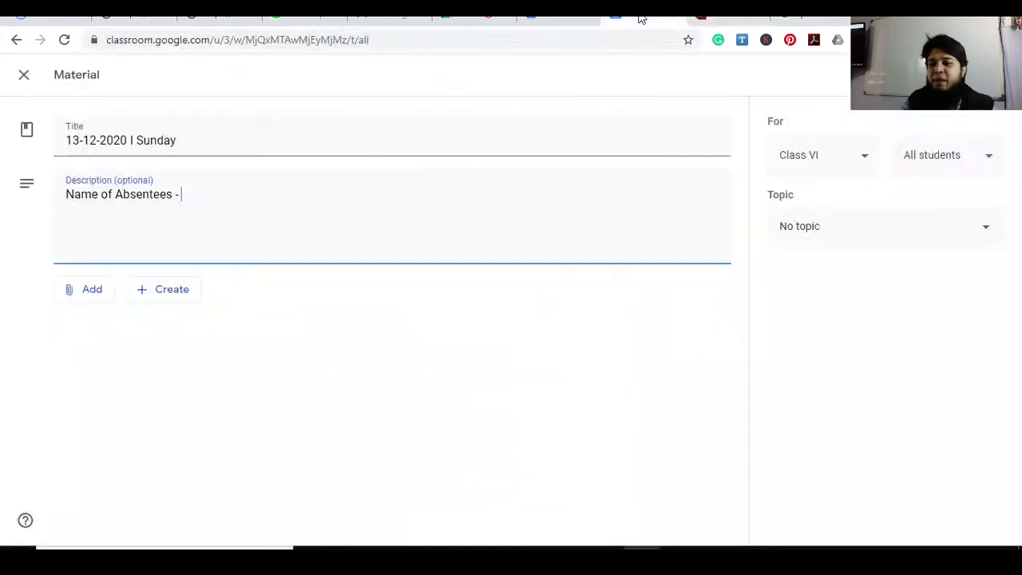
click(642, 19)
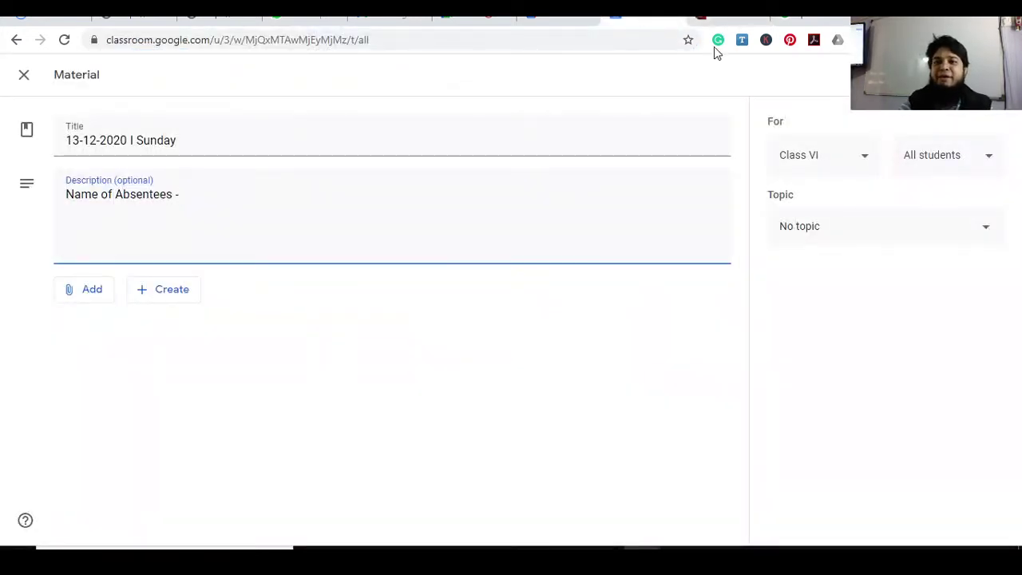
Pick Daily Attendance Report in the Topic dropdown, correcting an accidental English choice
click(803, 232)
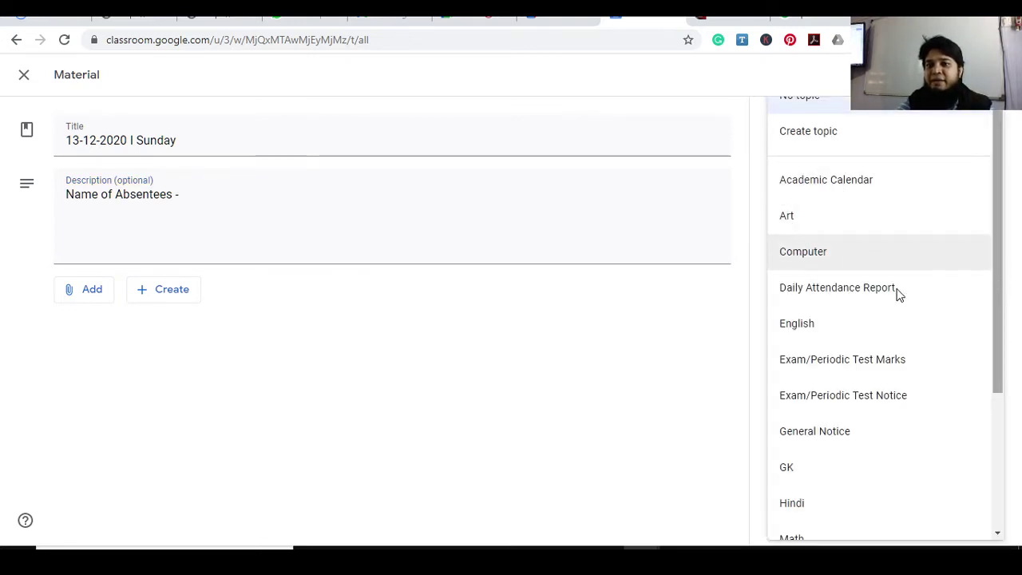
scroll(863, 294, down, 1)
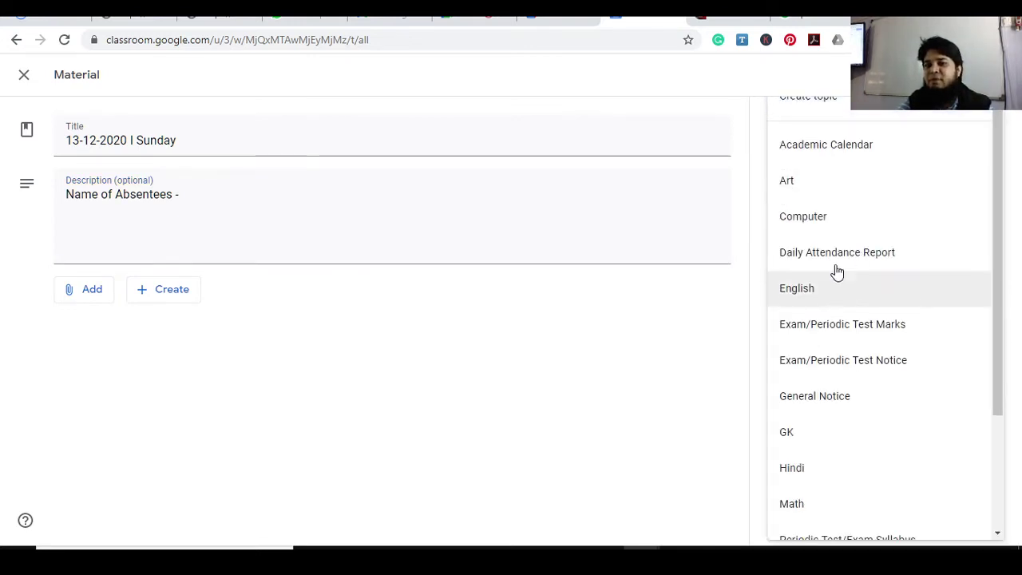
click(835, 272)
click(858, 233)
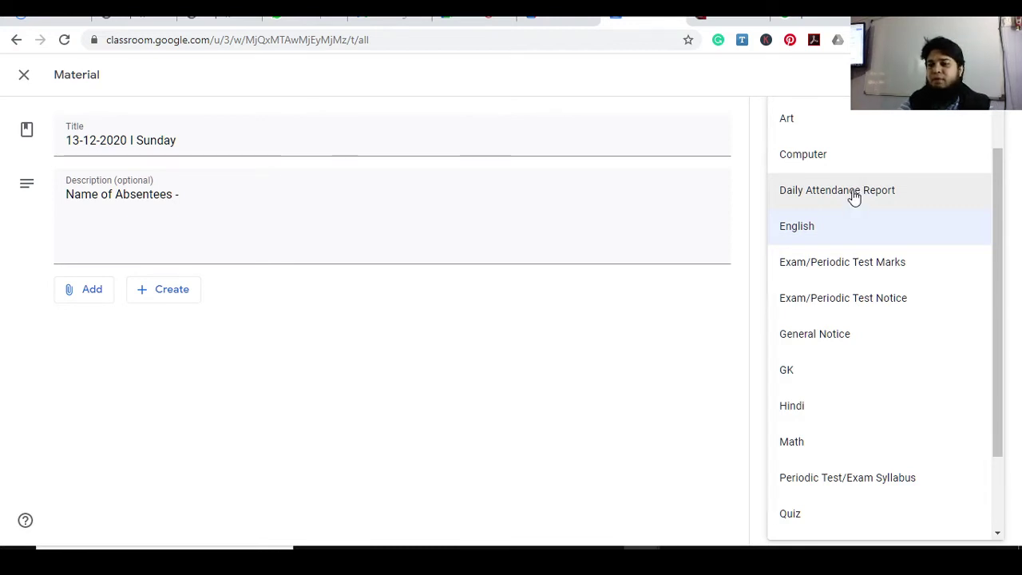
click(707, 367)
click(853, 229)
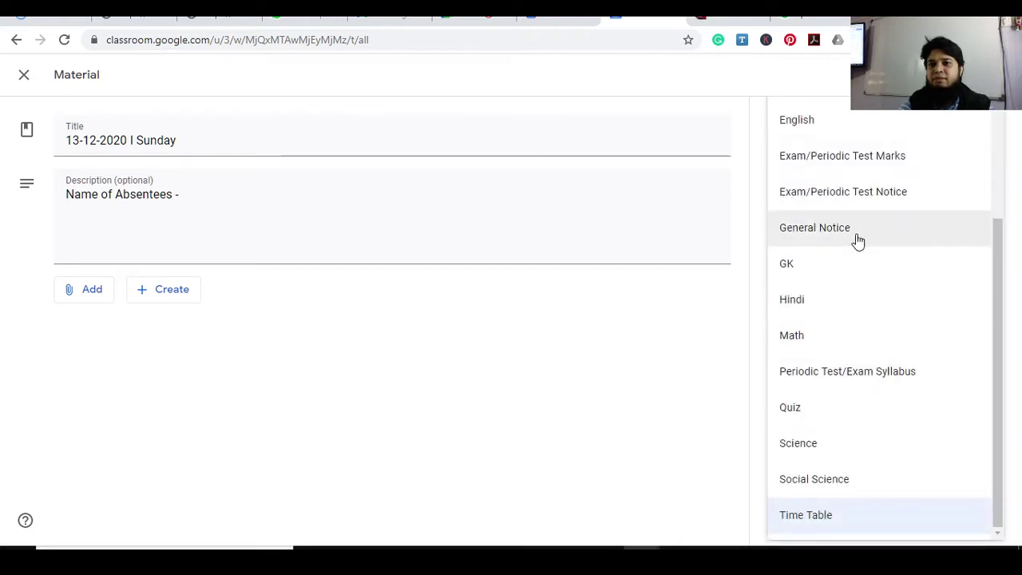
drag(997, 255, 996, 127)
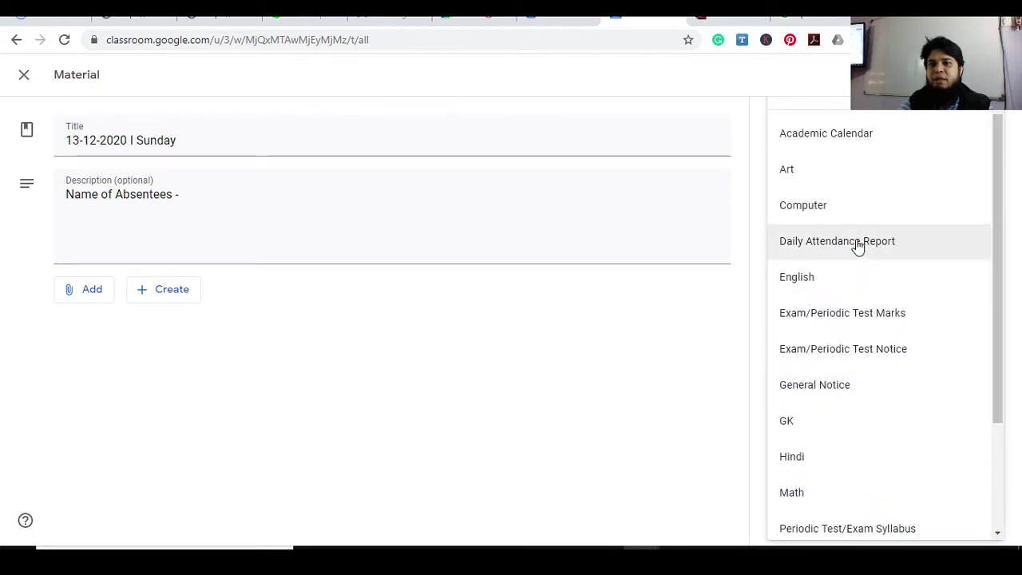
click(857, 244)
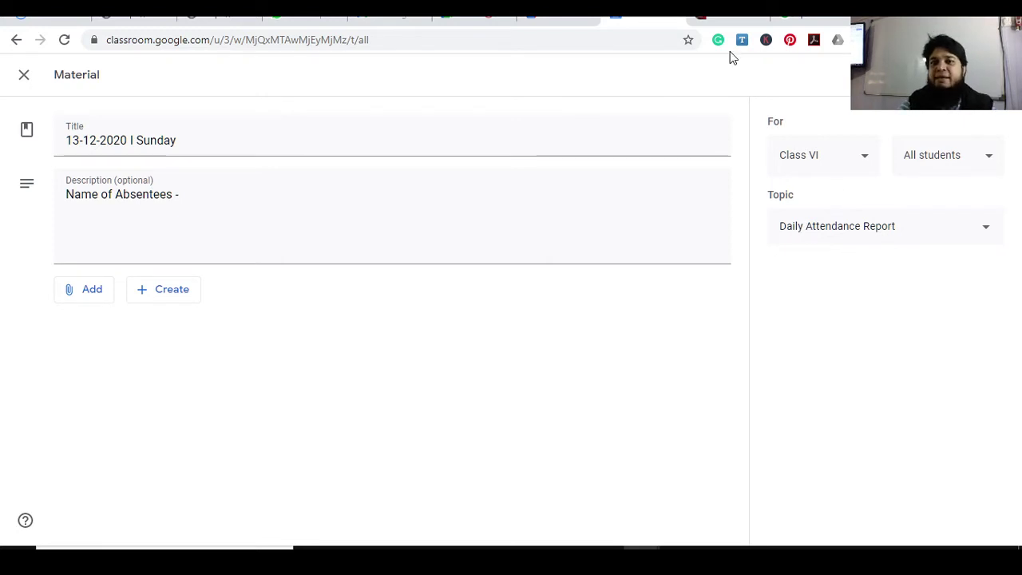
Switch to the Mobile to PC tab to view the phone's copy of the attendance draft
click(711, 18)
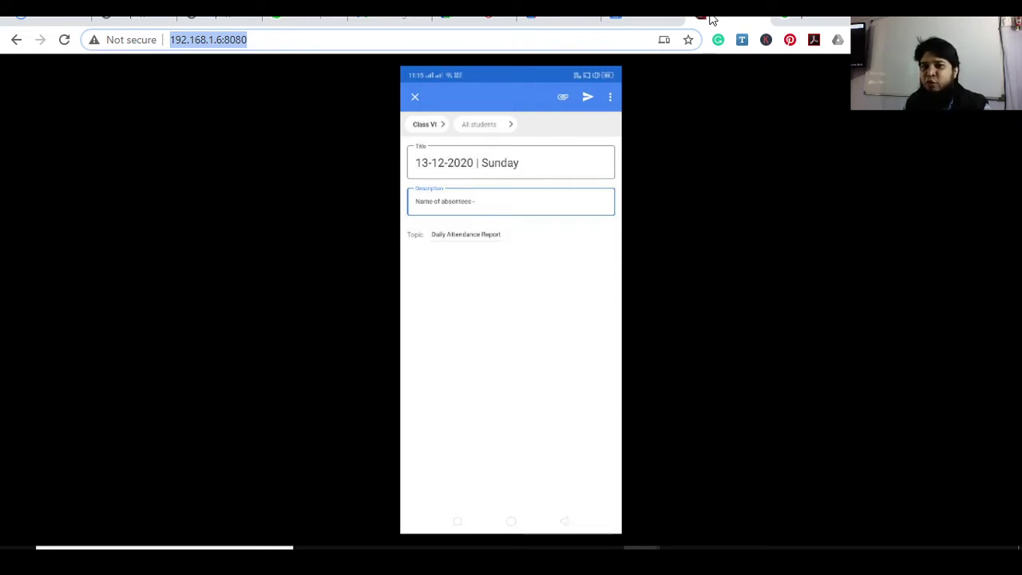
Flip between the Mobile to PC mirror and the Classroom material draft, ending on the draft
click(644, 16)
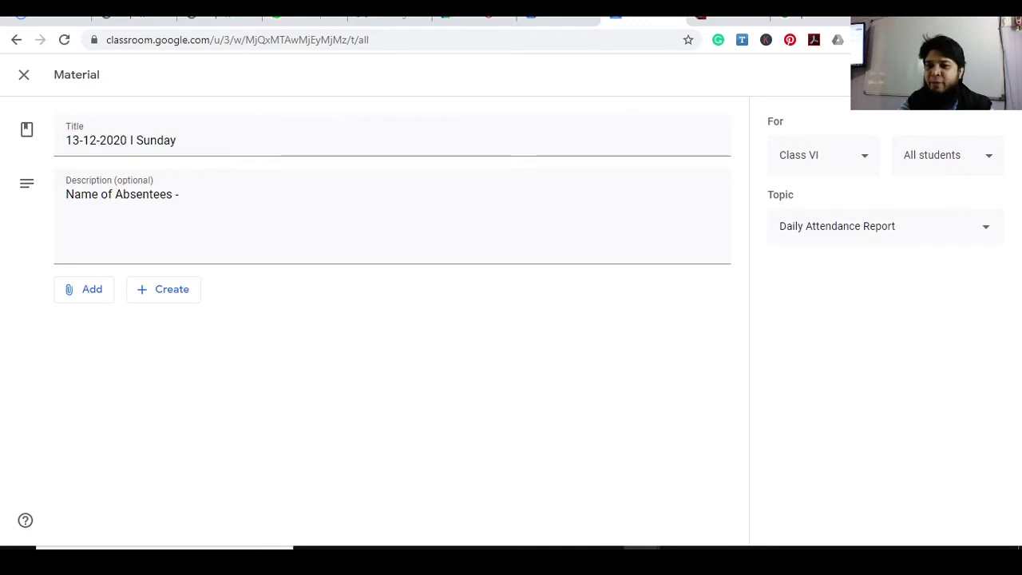
click(717, 24)
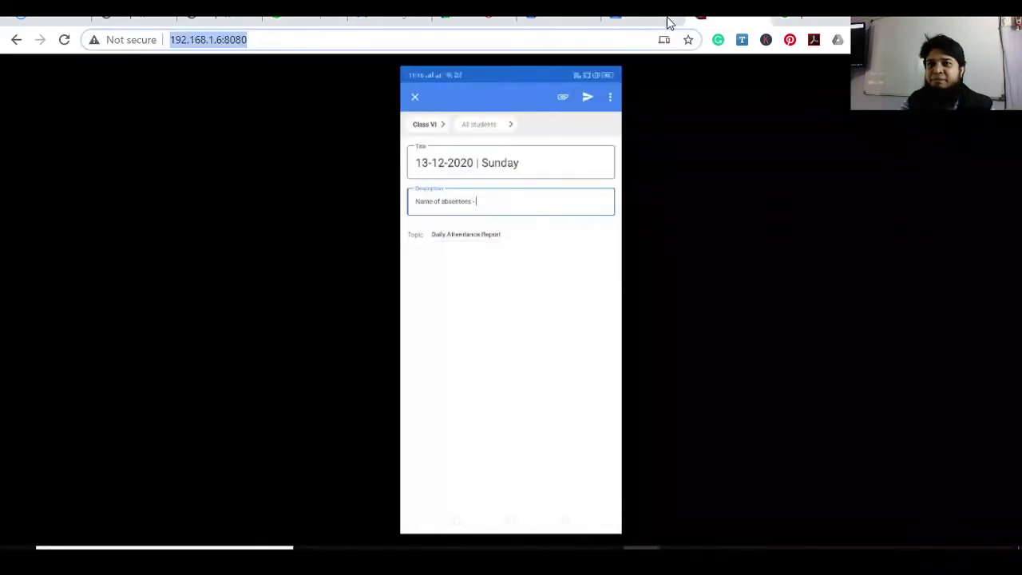
click(629, 22)
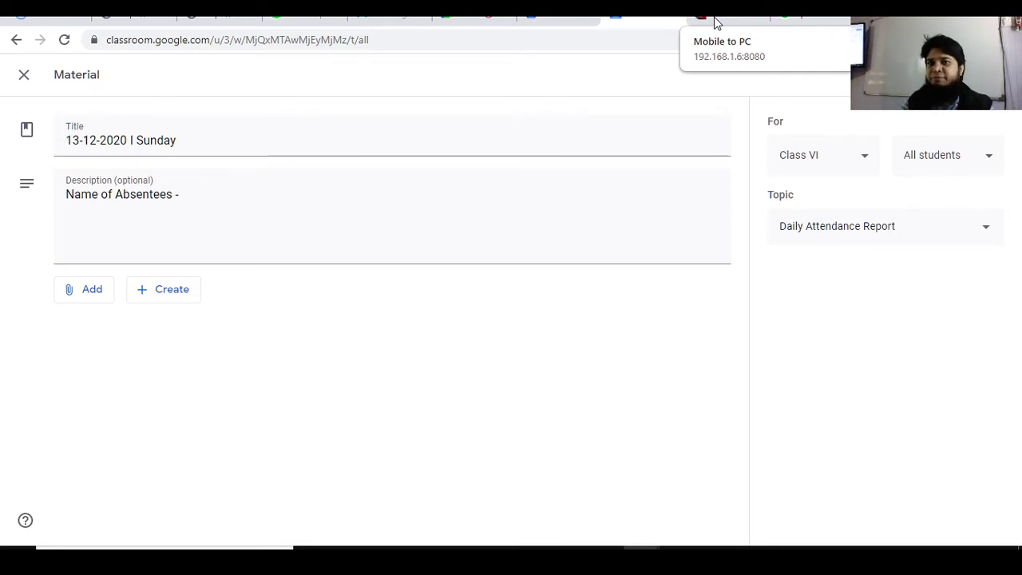
click(720, 24)
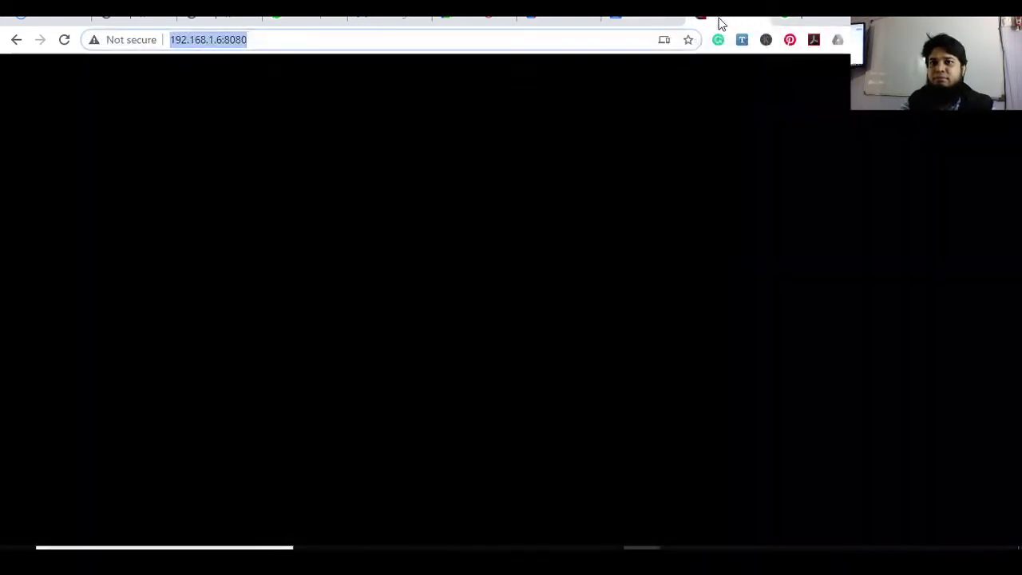
click(635, 23)
click(729, 22)
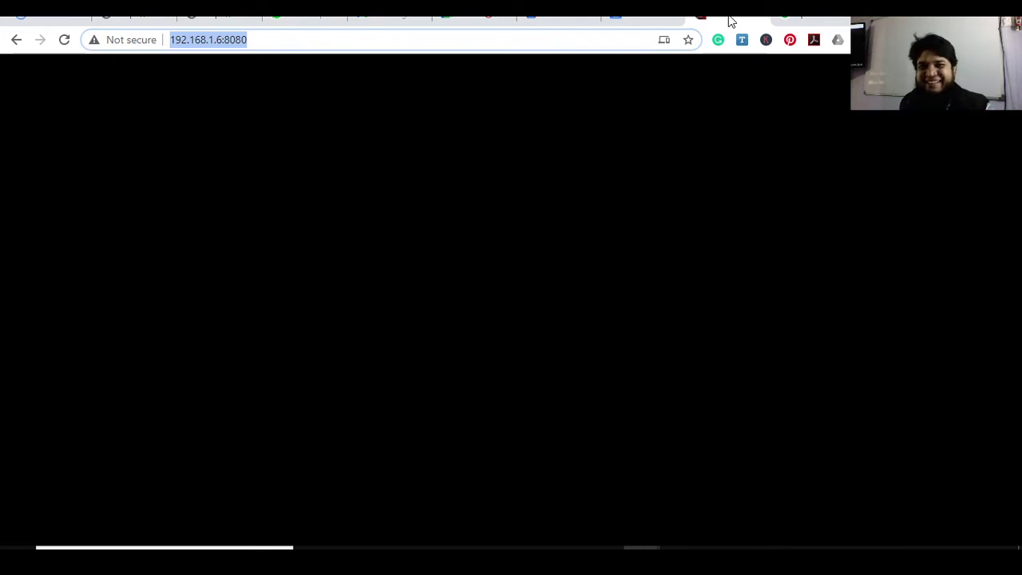
click(636, 16)
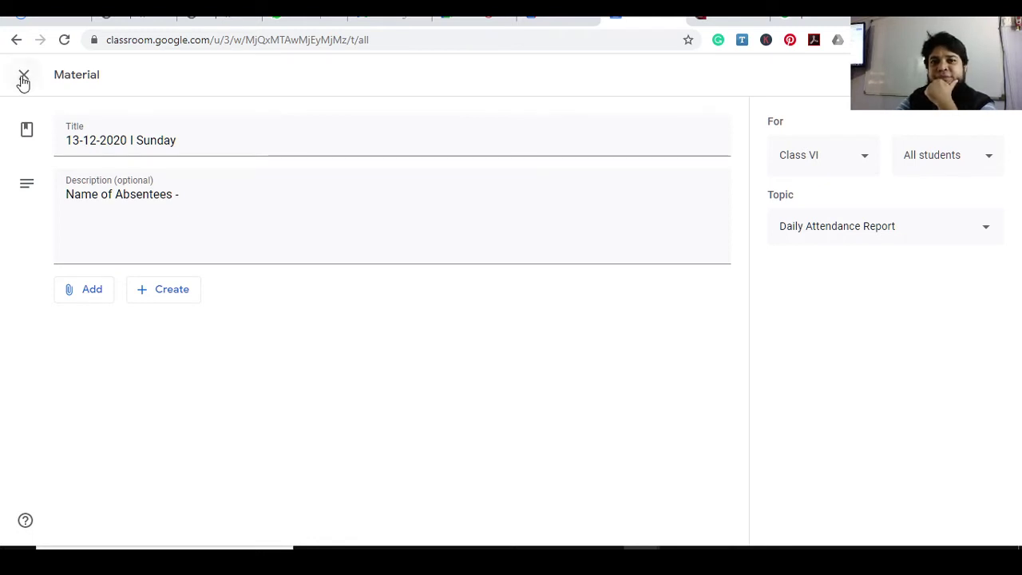
Close the material editor, keeping the attendance draft, and scroll down the Classwork list
click(23, 77)
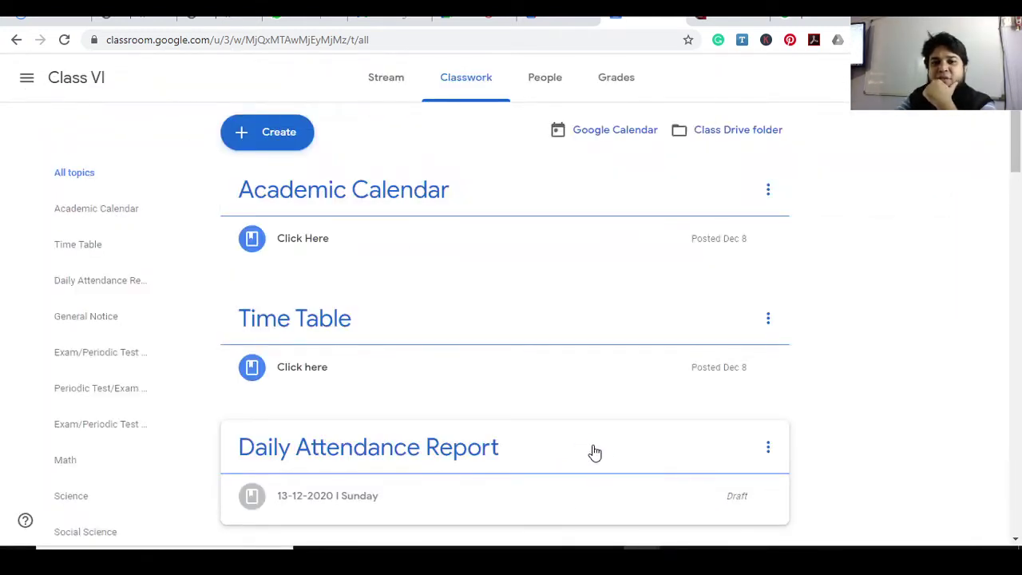
scroll(826, 417, down, 1)
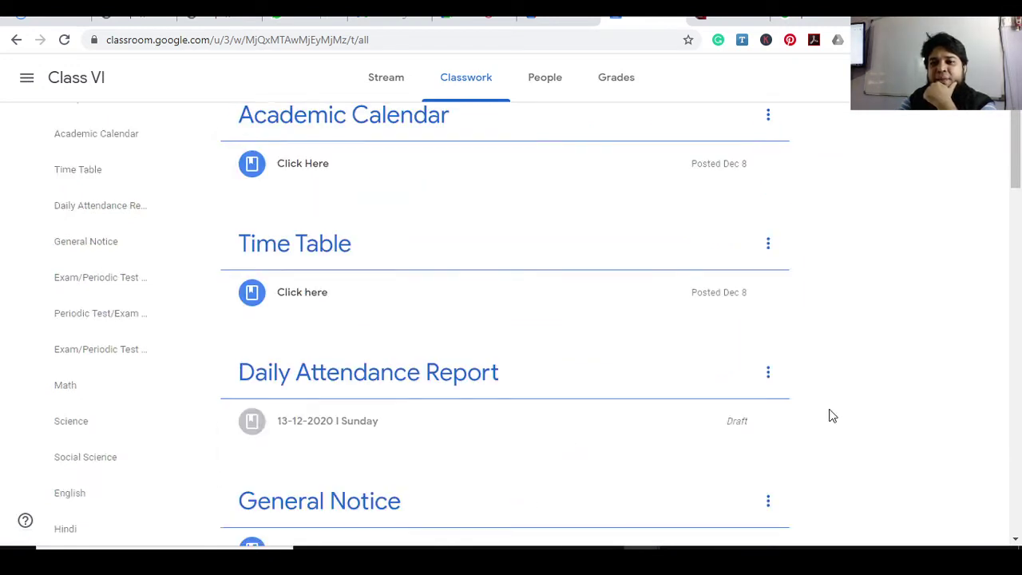
scroll(828, 416, down, 1)
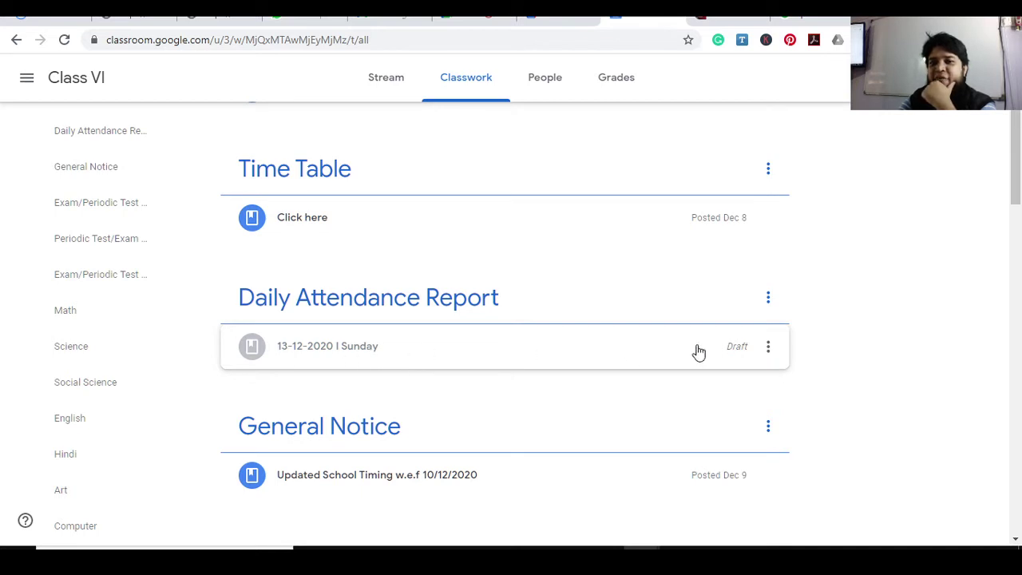
Delete the 13-12-2020 | Sunday draft and Alt+Tab back to the whiteboard notes
click(767, 349)
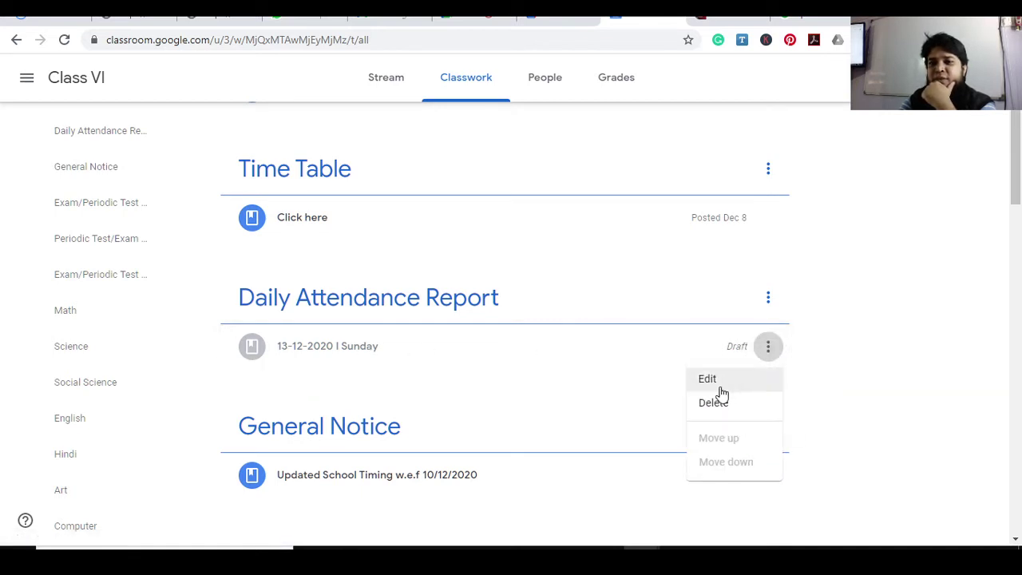
click(771, 394)
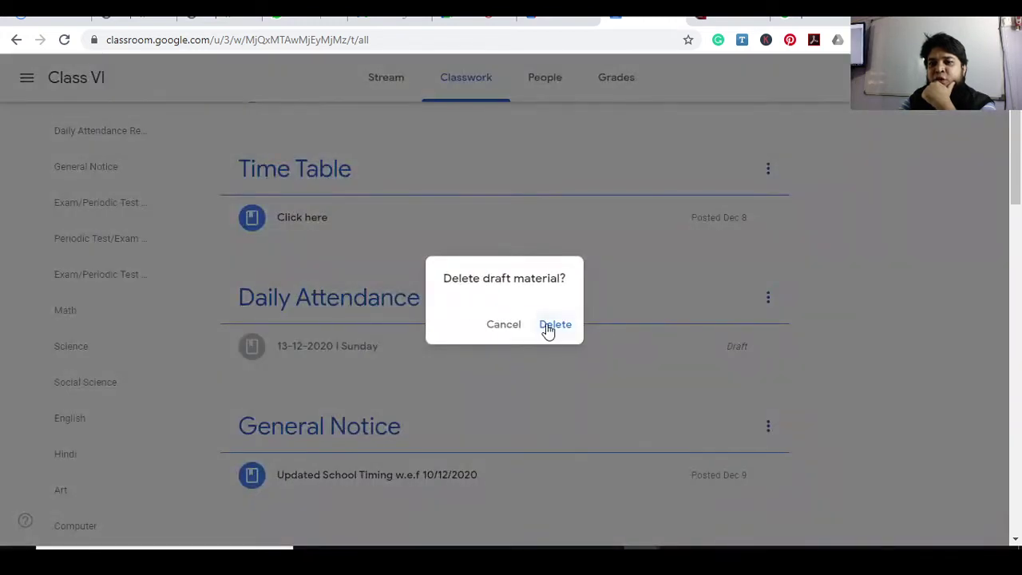
click(547, 325)
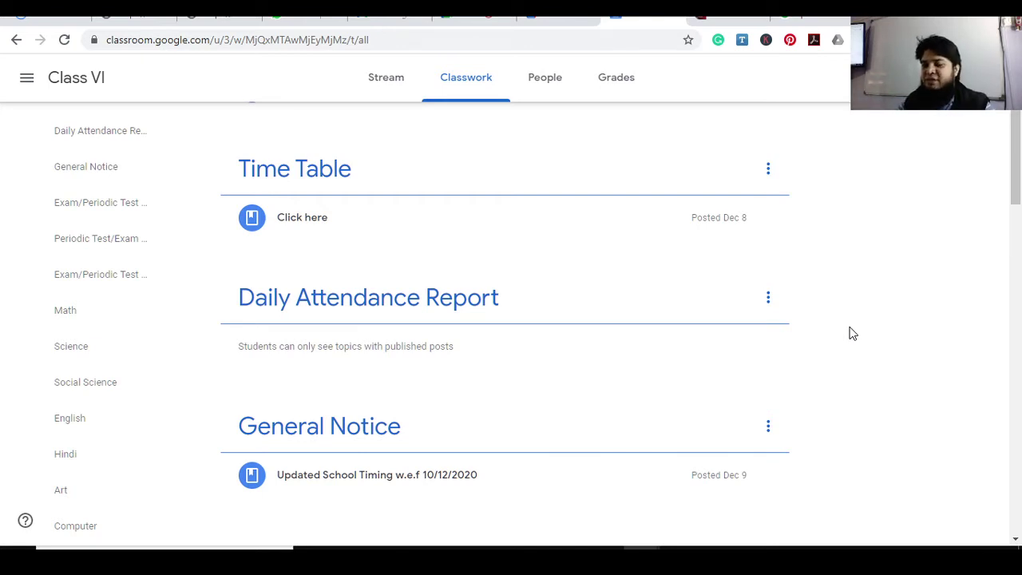
drag(1017, 192, 1018, 180)
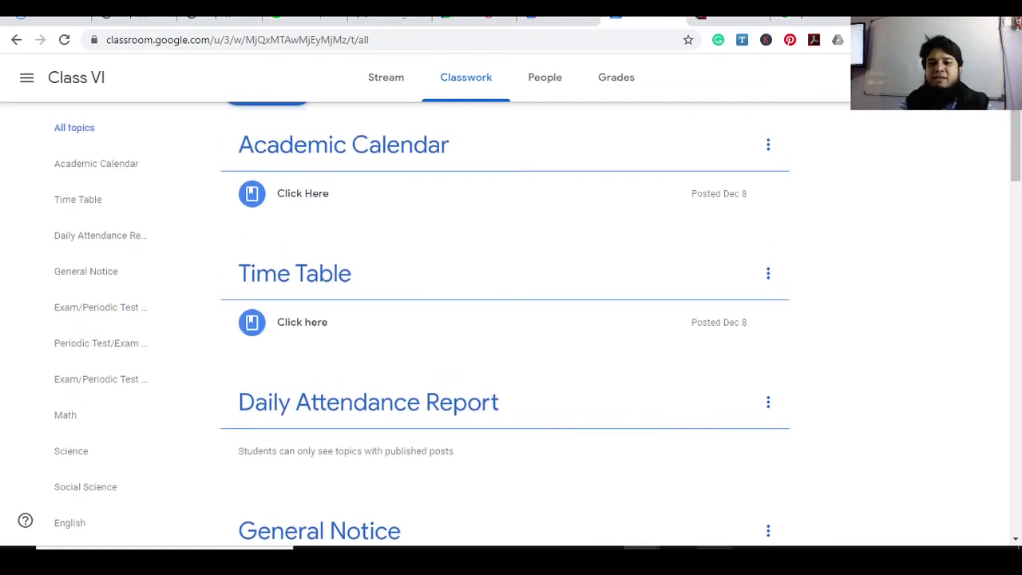
key(alt+Tab)
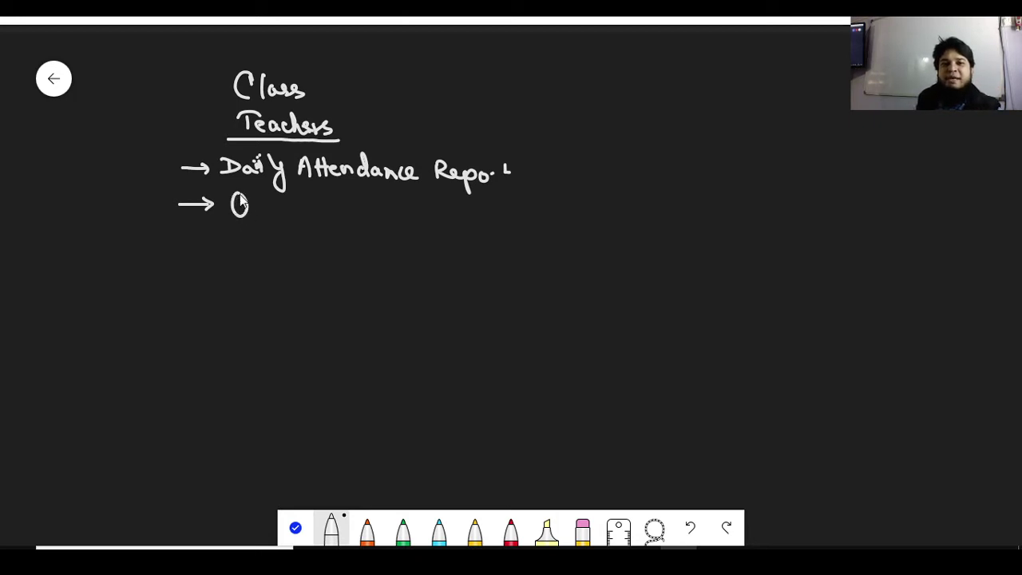
Handwrite 'Quiz (Daily Quiz)', then X with arrowed subjects Phy, Chem, Bio and Math
mouse_move(242, 201)
mouse_down()
mouse_move(290, 232)
mouse_move(269, 228)
mouse_up()
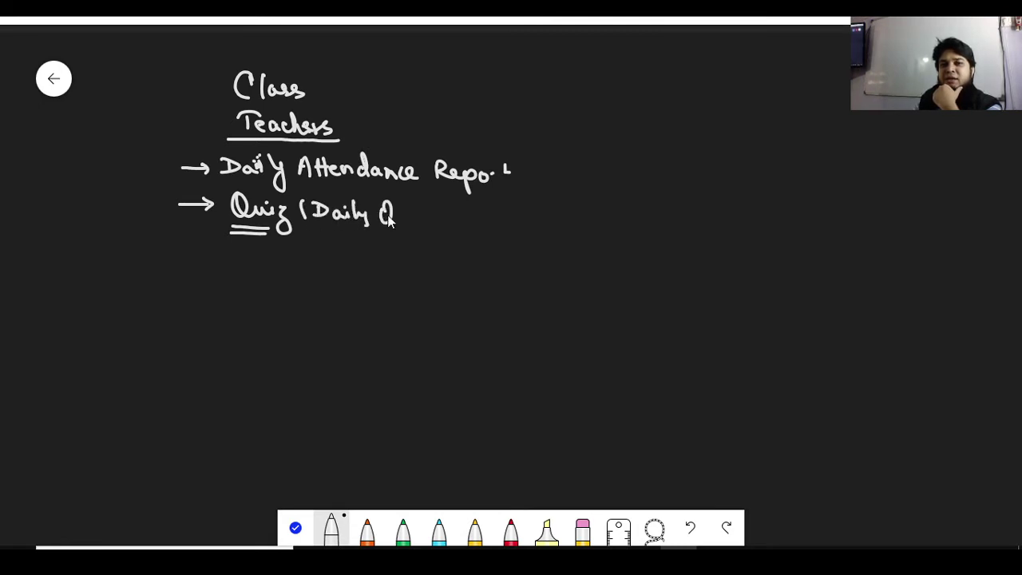
drag(388, 216, 413, 214)
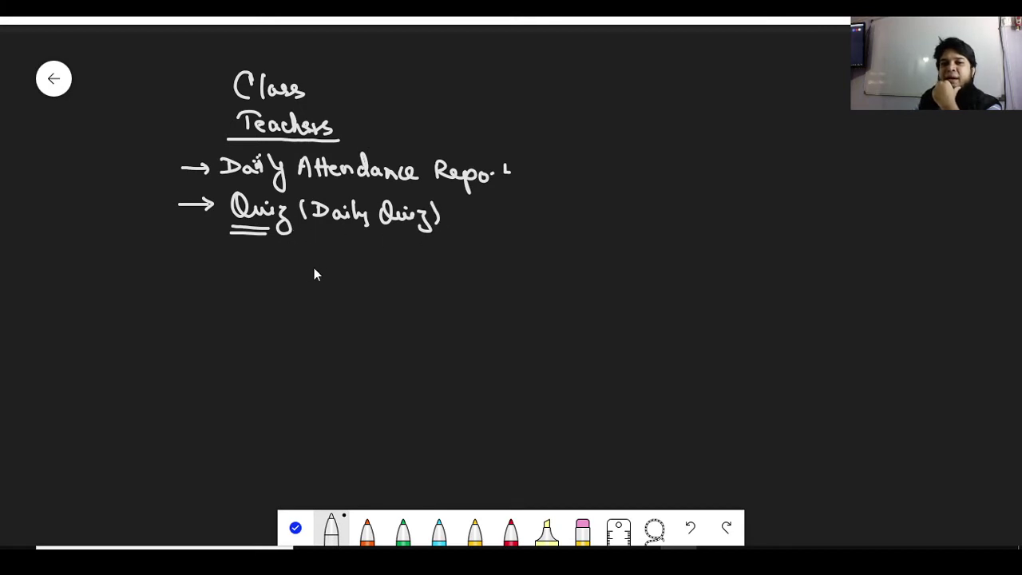
mouse_move(340, 249)
mouse_down()
mouse_move(326, 267)
mouse_move(343, 249)
mouse_move(346, 267)
mouse_up()
drag(277, 288, 292, 292)
mouse_move(311, 299)
mouse_down()
mouse_move(317, 287)
mouse_move(324, 297)
mouse_move(299, 317)
mouse_move(356, 322)
mouse_up()
drag(274, 348, 298, 347)
drag(293, 342, 326, 355)
drag(335, 345, 336, 351)
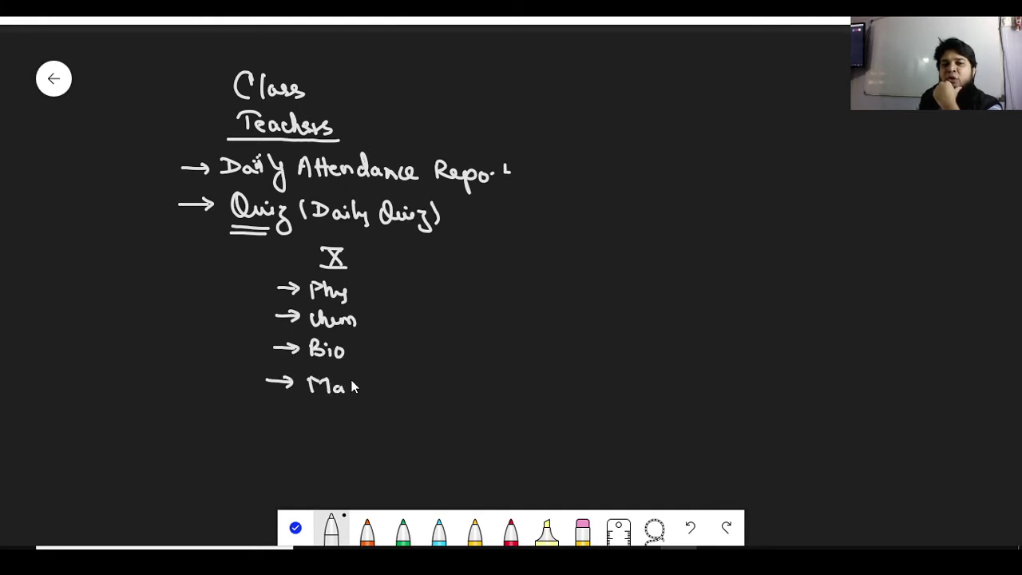
drag(351, 375, 370, 391)
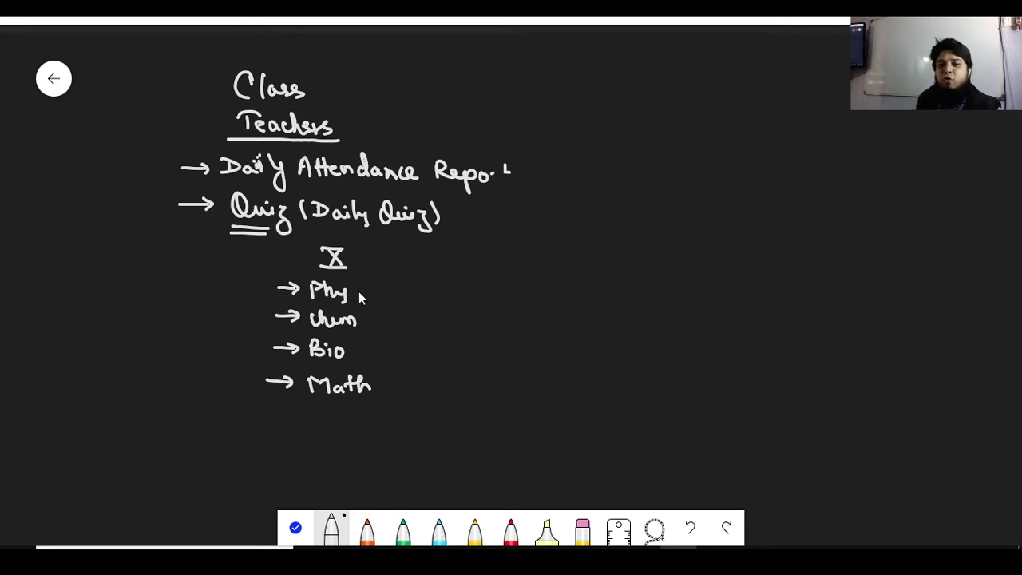
Add the 3 questions breakdown as M.C.Q (2 option) or T/F, boxed and underlined
mouse_move(358, 291)
mouse_down()
mouse_move(434, 301)
mouse_move(511, 293)
mouse_up()
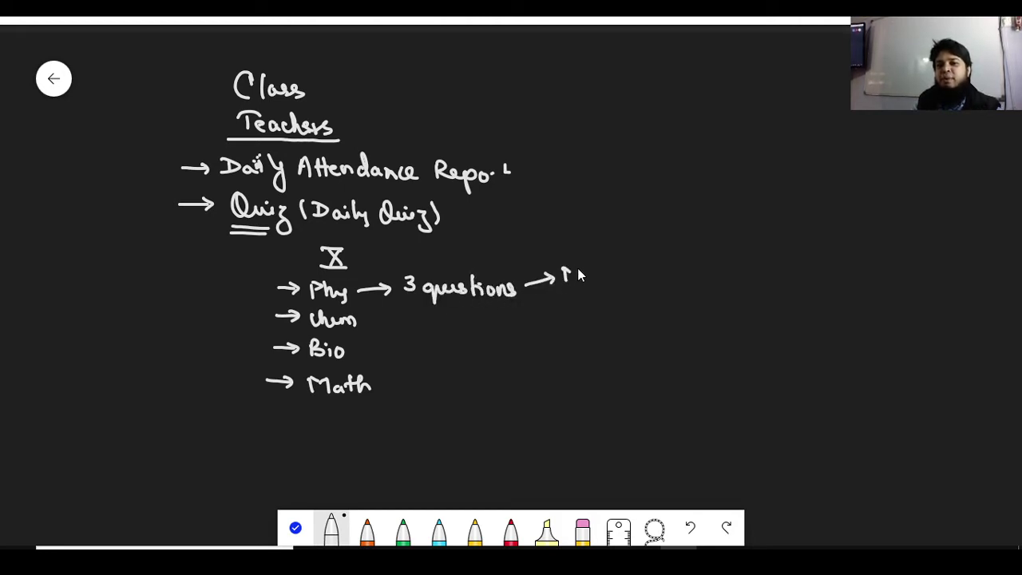
mouse_move(577, 269)
mouse_down()
mouse_move(589, 280)
mouse_move(681, 278)
mouse_move(726, 291)
mouse_move(758, 281)
mouse_up()
drag(736, 277, 737, 278)
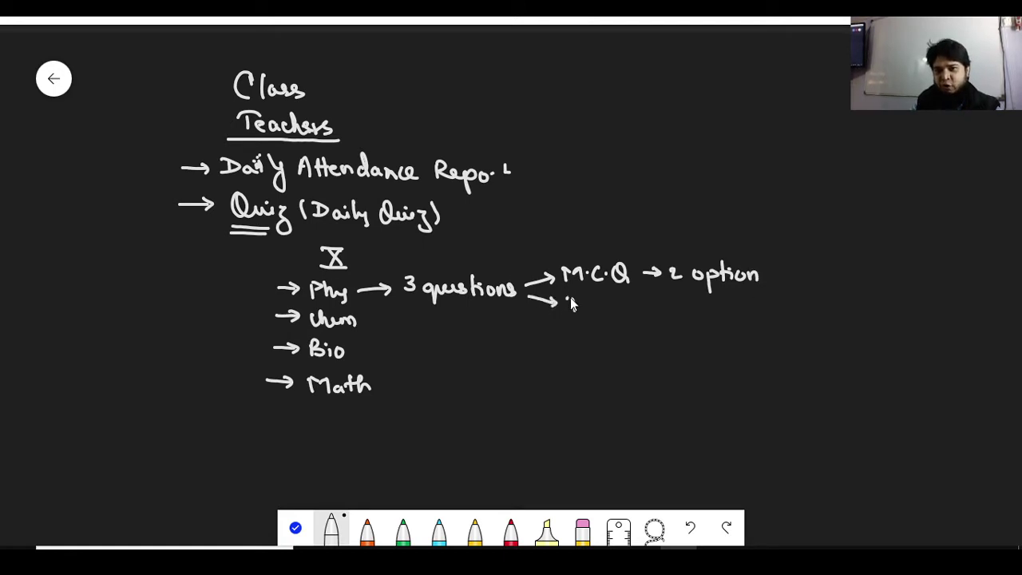
drag(567, 297, 582, 297)
drag(575, 297, 575, 313)
mouse_move(593, 313)
mouse_down()
mouse_move(600, 297)
mouse_move(605, 313)
mouse_up()
drag(604, 297, 654, 309)
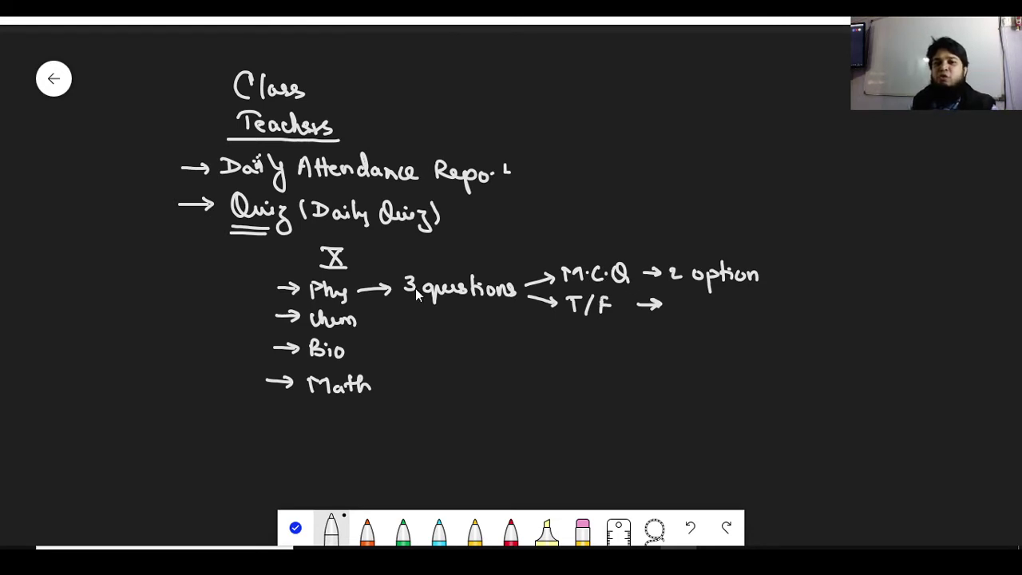
mouse_move(397, 262)
mouse_down()
mouse_move(663, 265)
mouse_move(767, 294)
mouse_move(630, 315)
mouse_move(409, 305)
mouse_up()
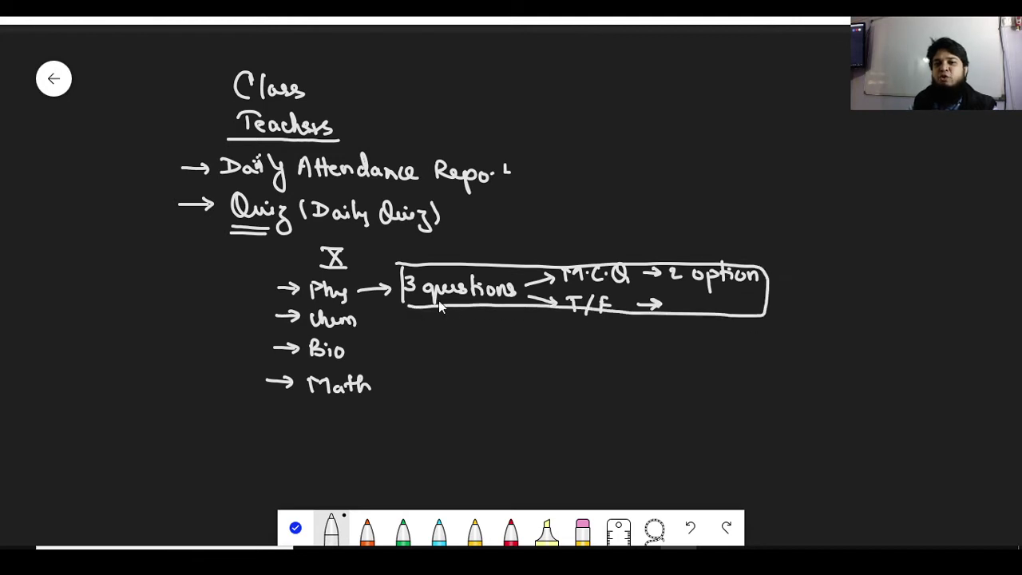
drag(674, 284, 719, 291)
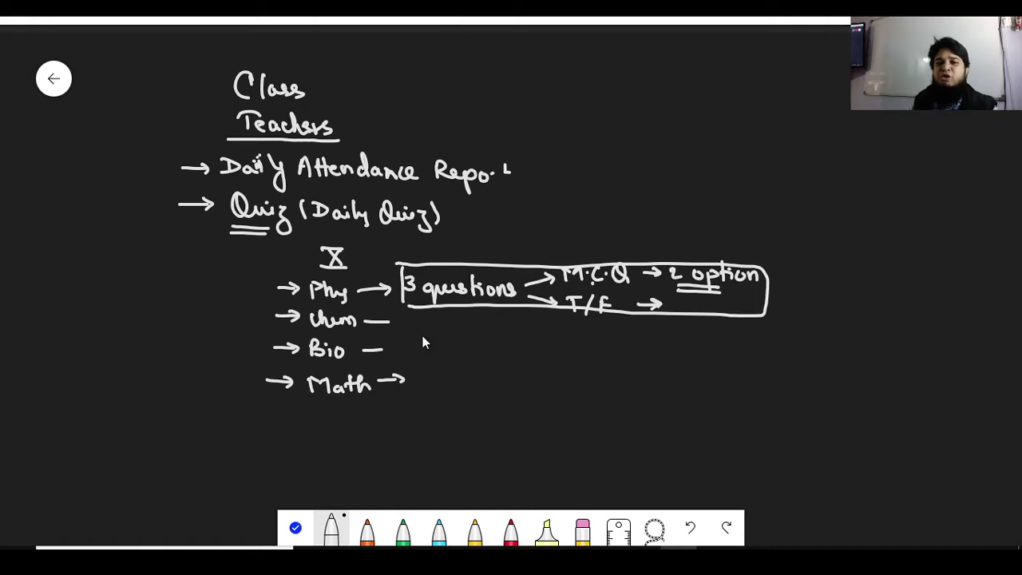
Write 'C.T.' at the left with an underlined 'Hand over' beneath it
mouse_move(126, 304)
mouse_down()
mouse_move(127, 318)
mouse_move(145, 316)
mouse_up()
click(136, 310)
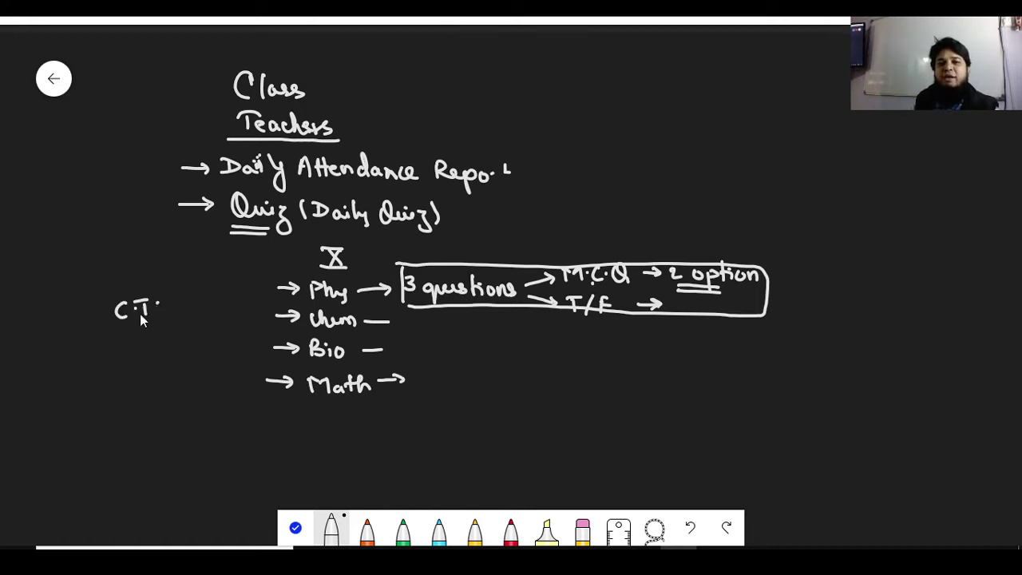
mouse_move(107, 351)
mouse_down()
mouse_move(103, 364)
mouse_move(124, 356)
mouse_up()
drag(121, 351, 121, 364)
mouse_move(132, 355)
mouse_down()
mouse_move(158, 339)
mouse_move(212, 339)
mouse_move(217, 329)
mouse_up()
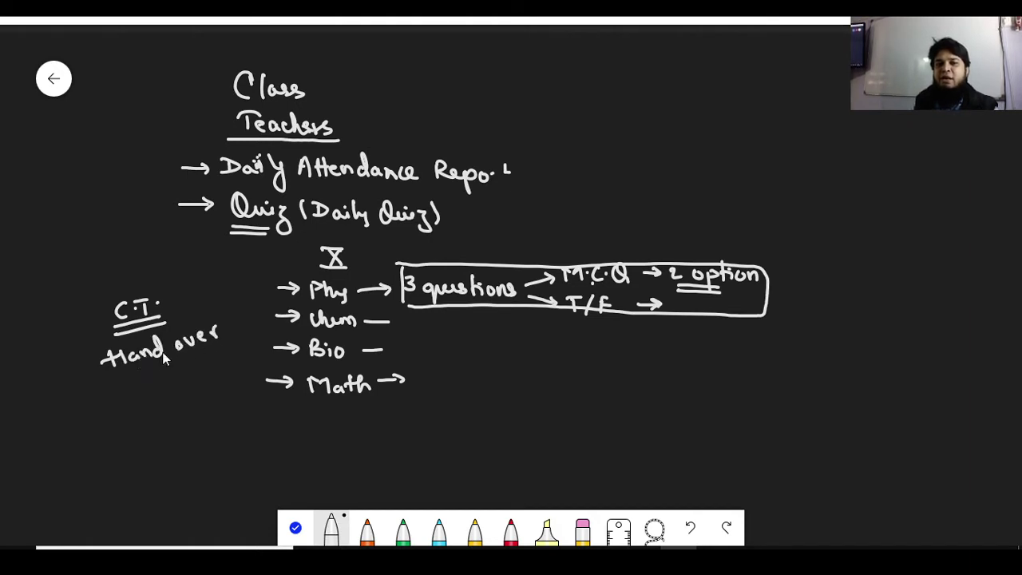
drag(104, 373, 212, 357)
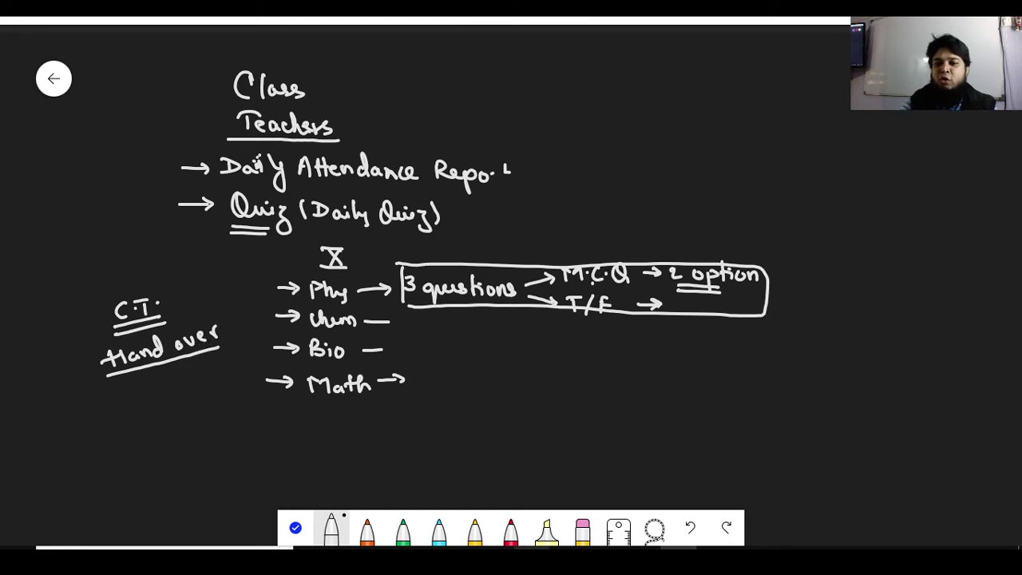
Open kahoot.com in a new Chrome tab and go to the create.kahoot.it log-in page
click(590, 516)
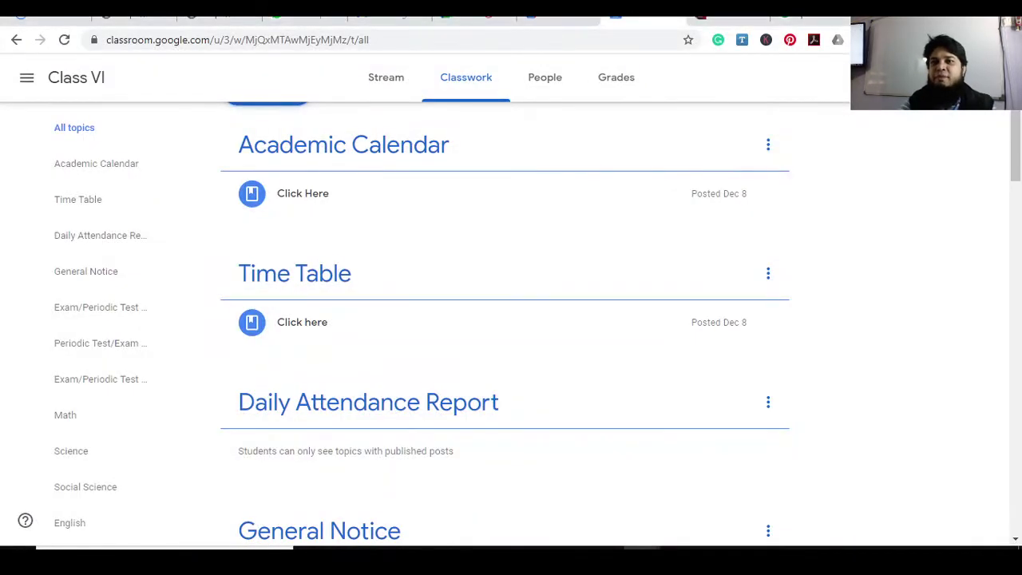
key(ctrl+t)
click(545, 41)
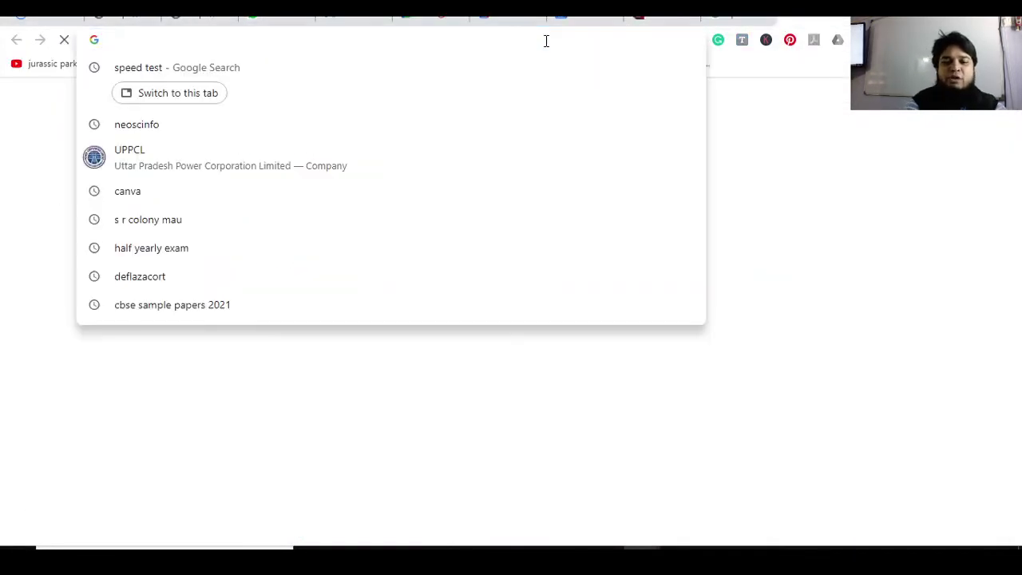
text(kahoot.com)
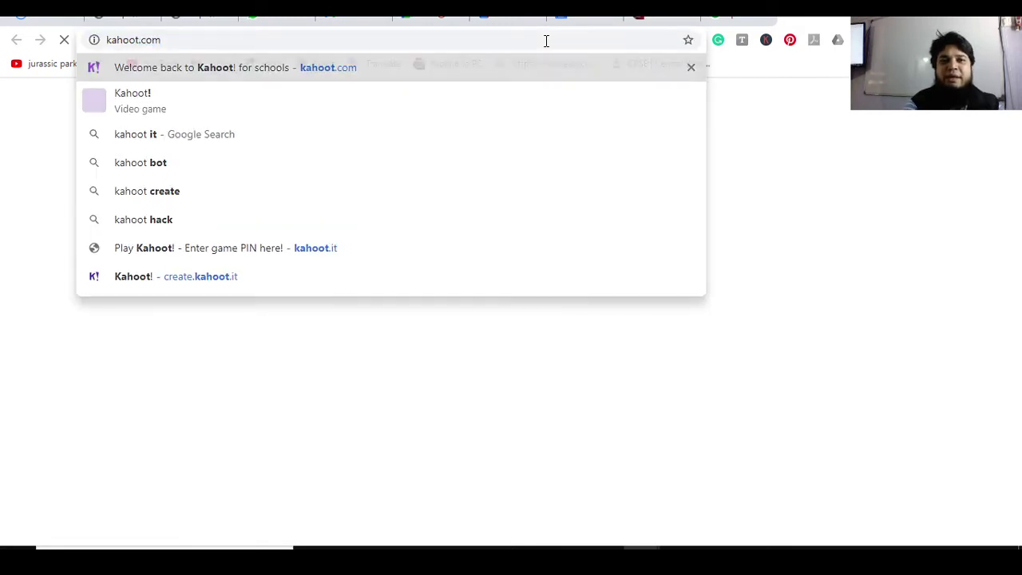
key(Return)
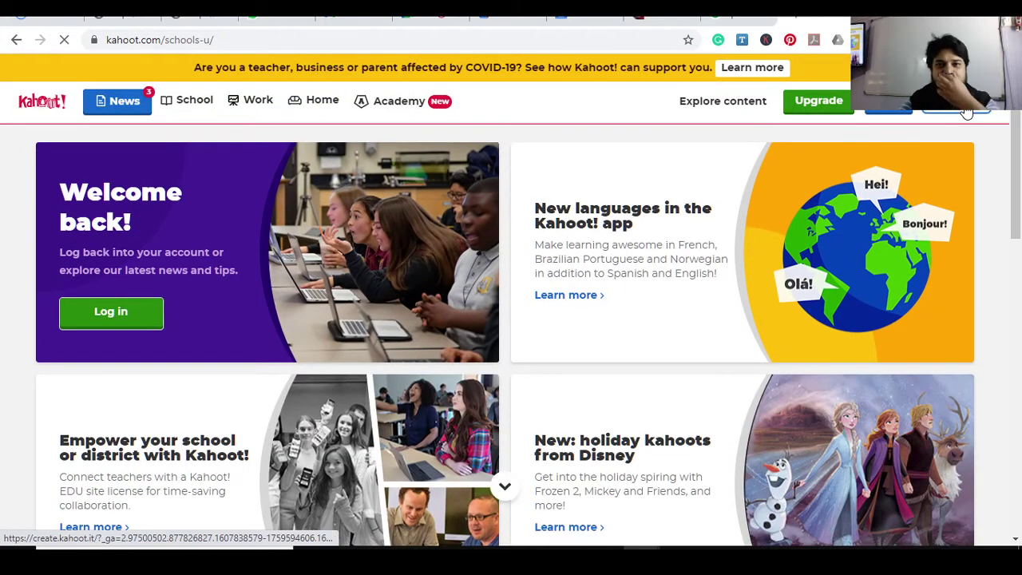
click(966, 112)
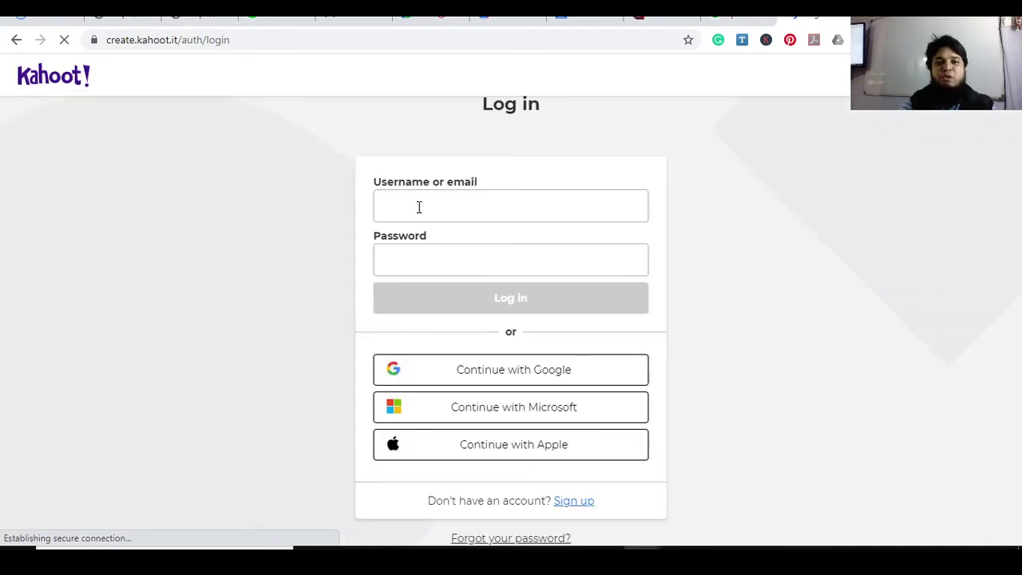
Log in with the saved username suggestion and the account password
click(417, 206)
text(aziziatuiching)
click(411, 269)
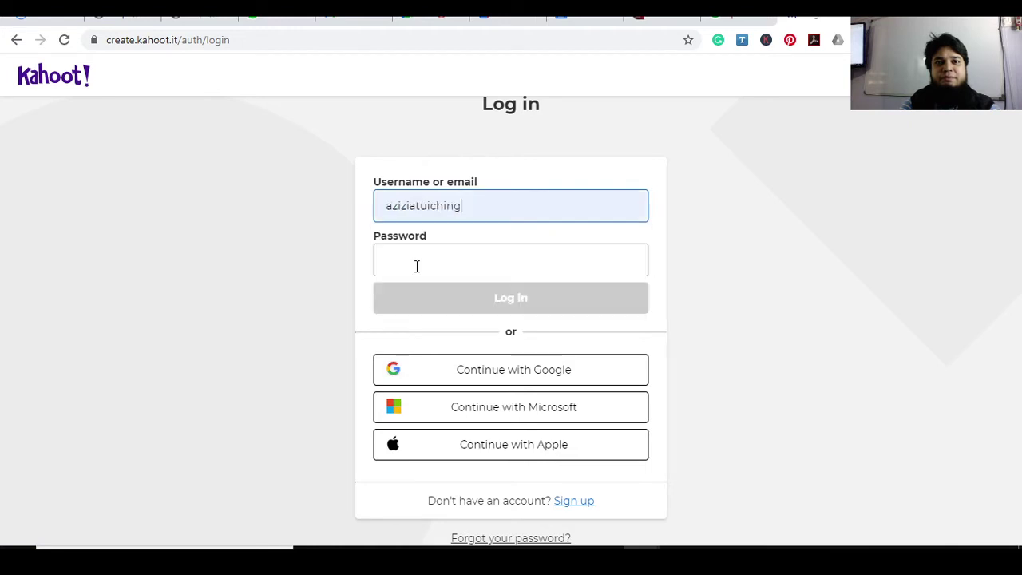
click(418, 261)
text(***)
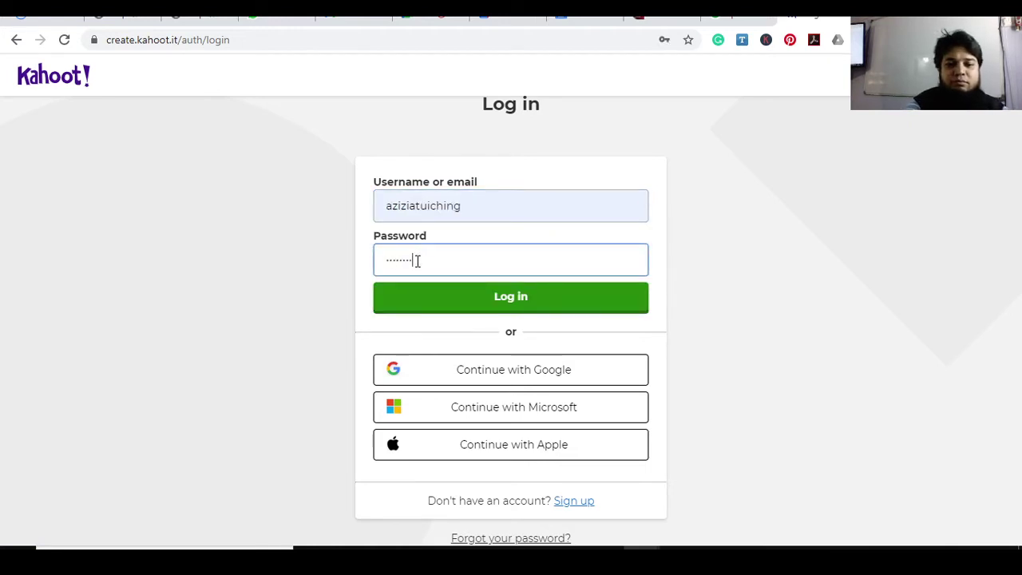
key(Return)
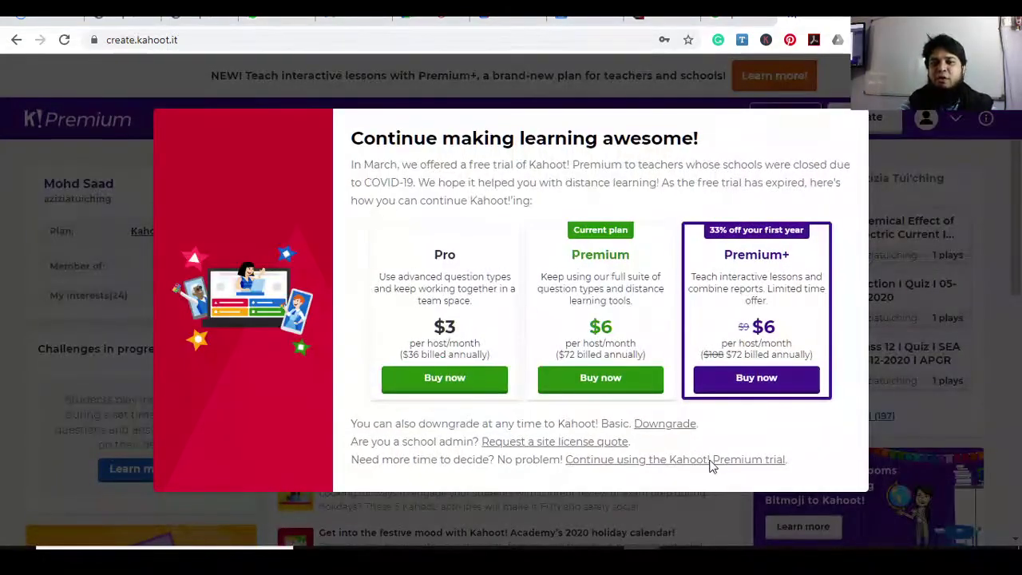
Skip the upgrade offer, giving a reason, then open the Create a new kahoot dialog
click(710, 461)
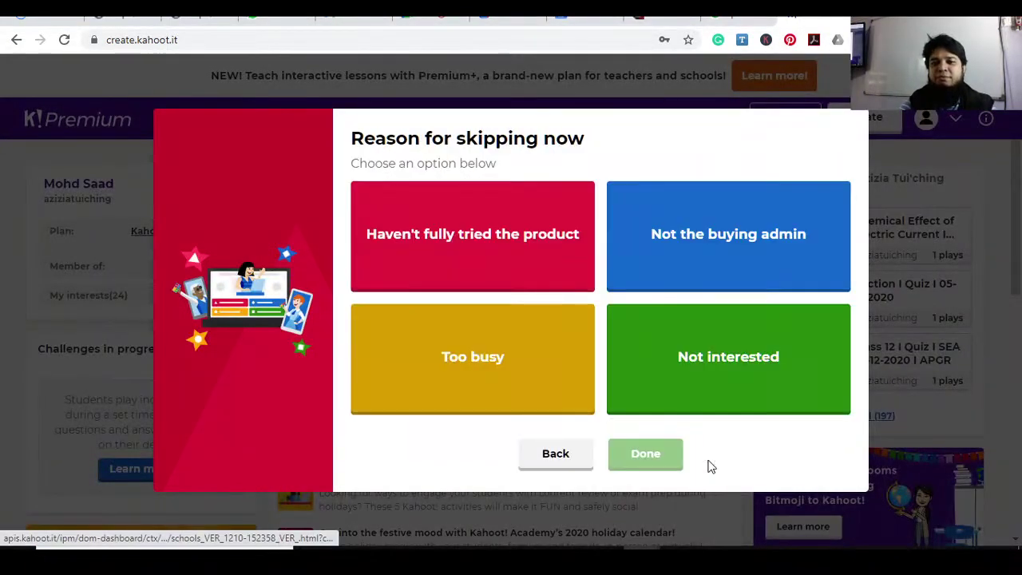
click(525, 246)
click(633, 470)
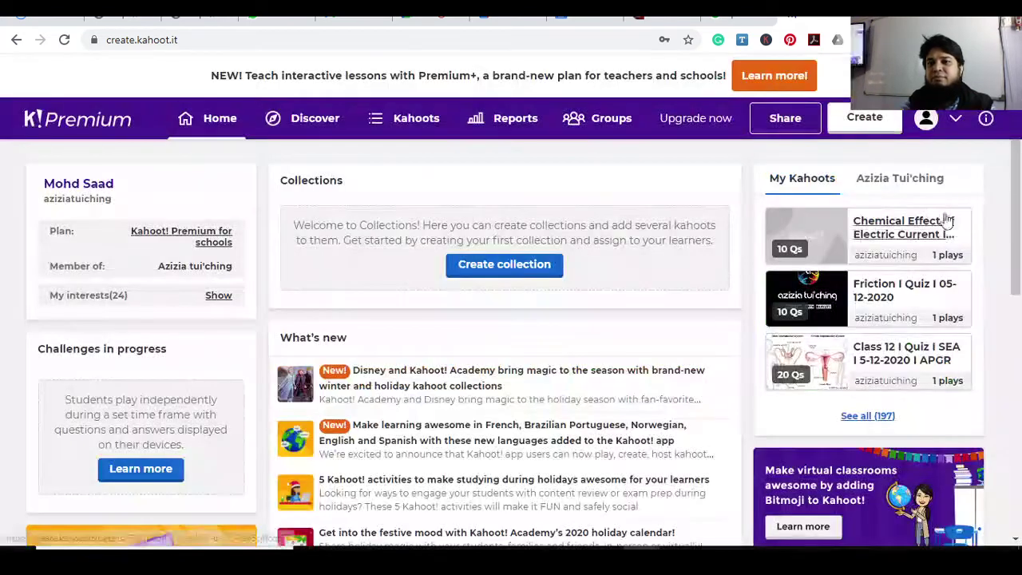
click(867, 121)
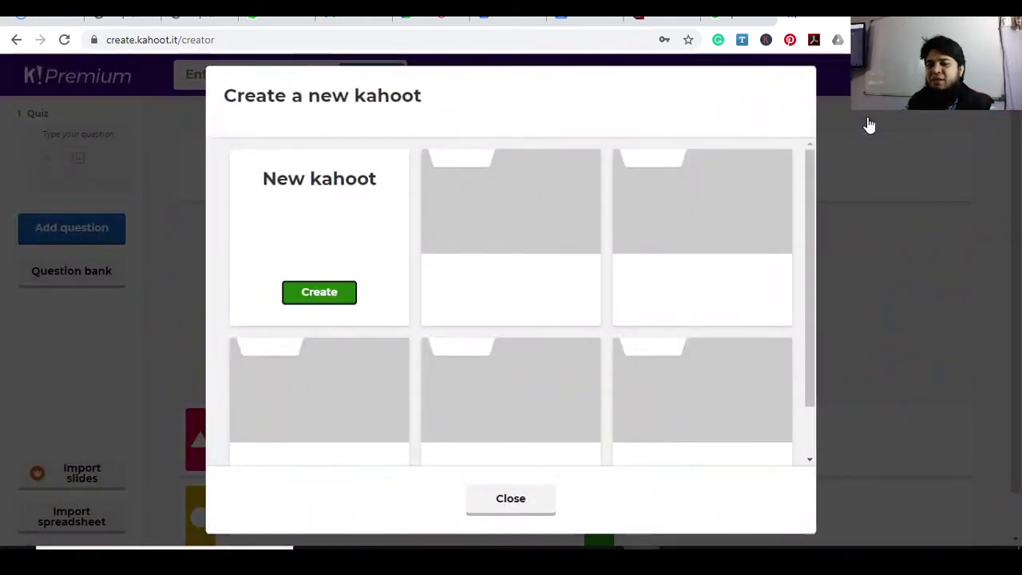
Create a blank kahoot and set its title to 'Class VI I 13-12-2020'
click(319, 293)
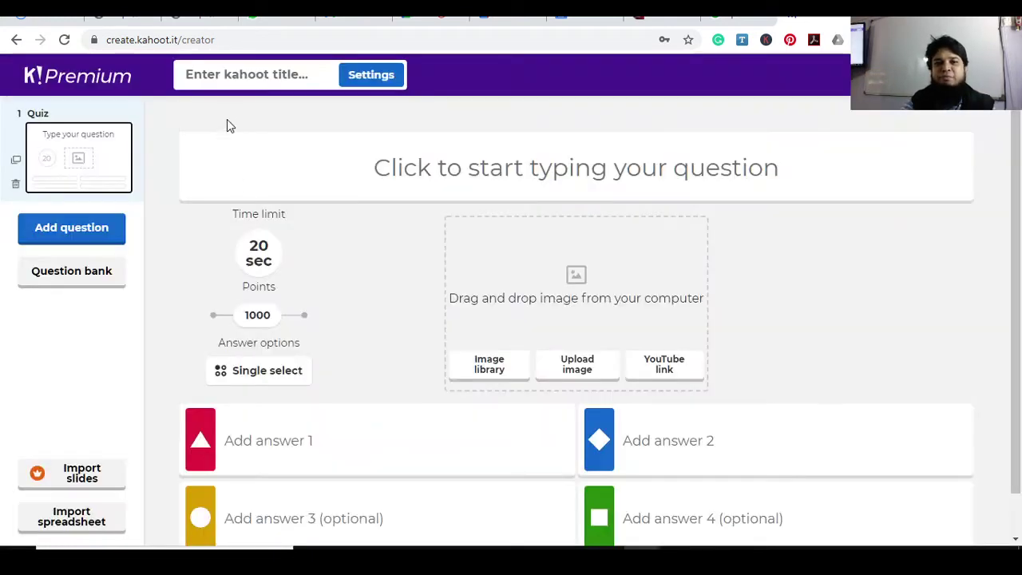
click(230, 75)
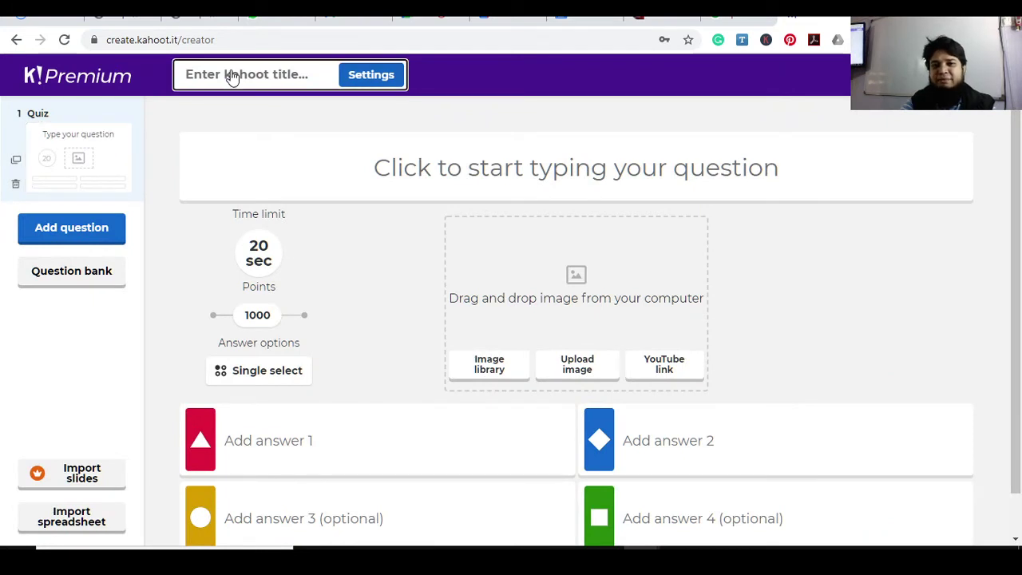
click(237, 75)
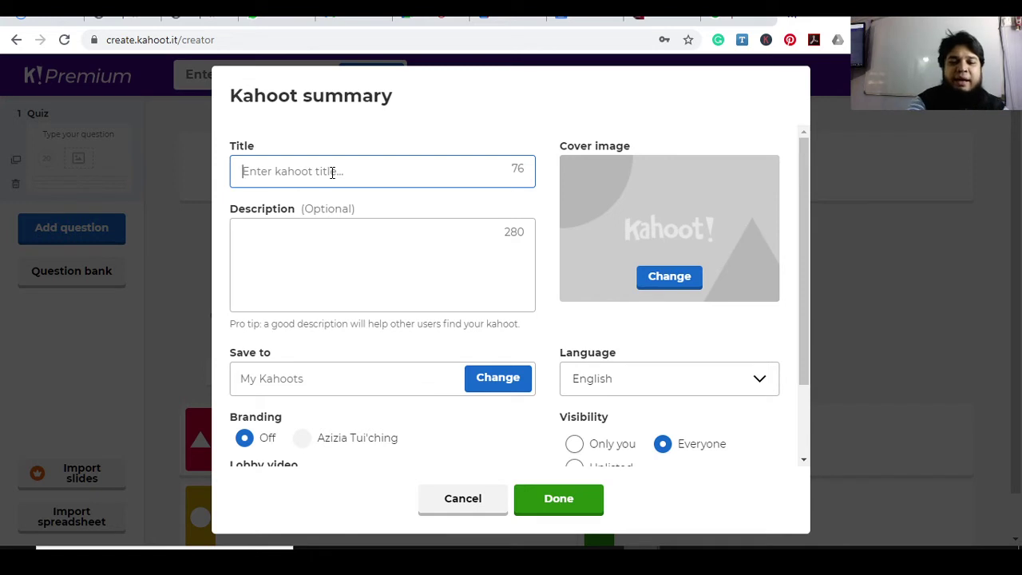
text(Class VI)
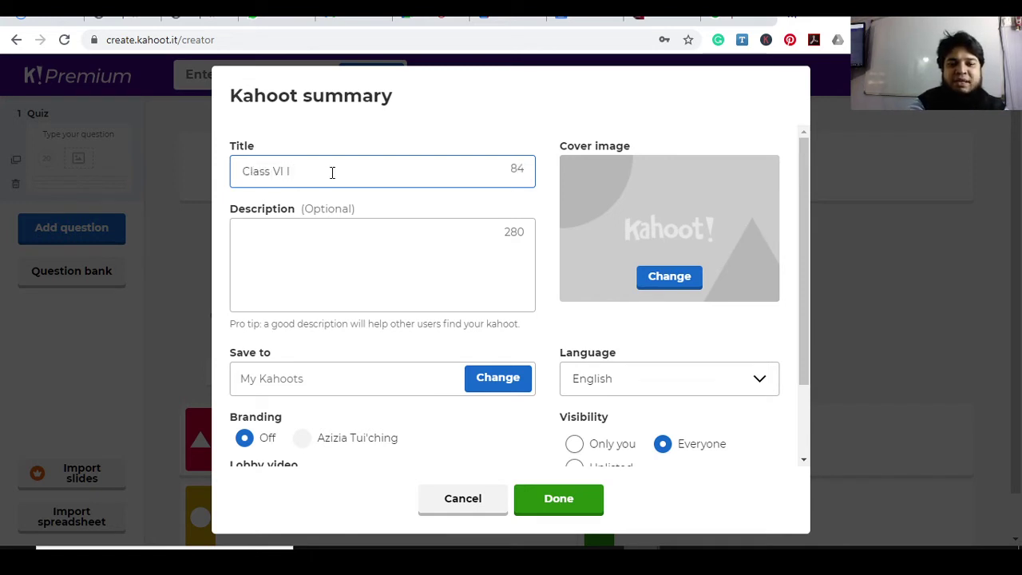
text( I 13-1-2)
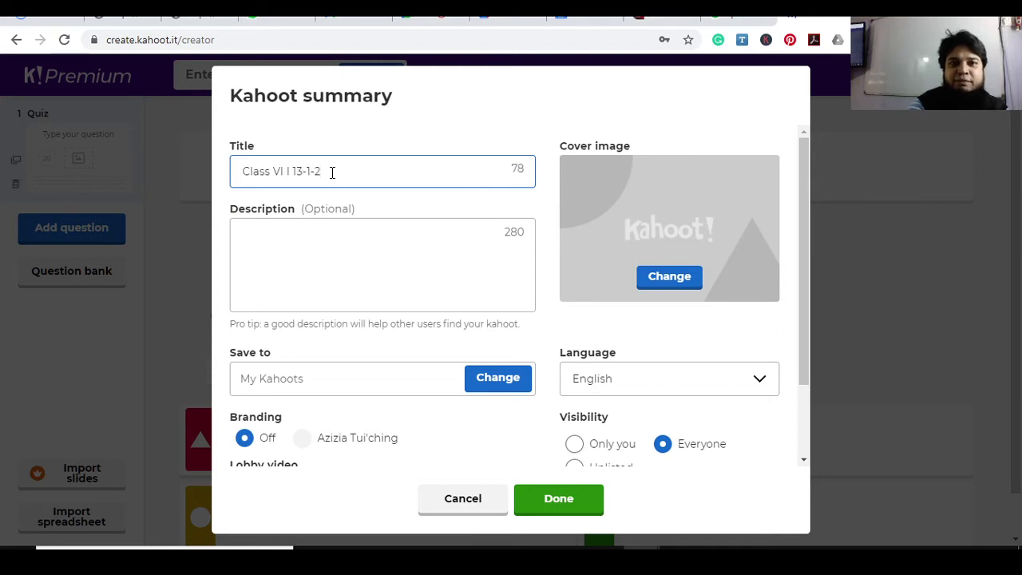
key(BackSpace)
key(BackSpace)
key(BackSpace)
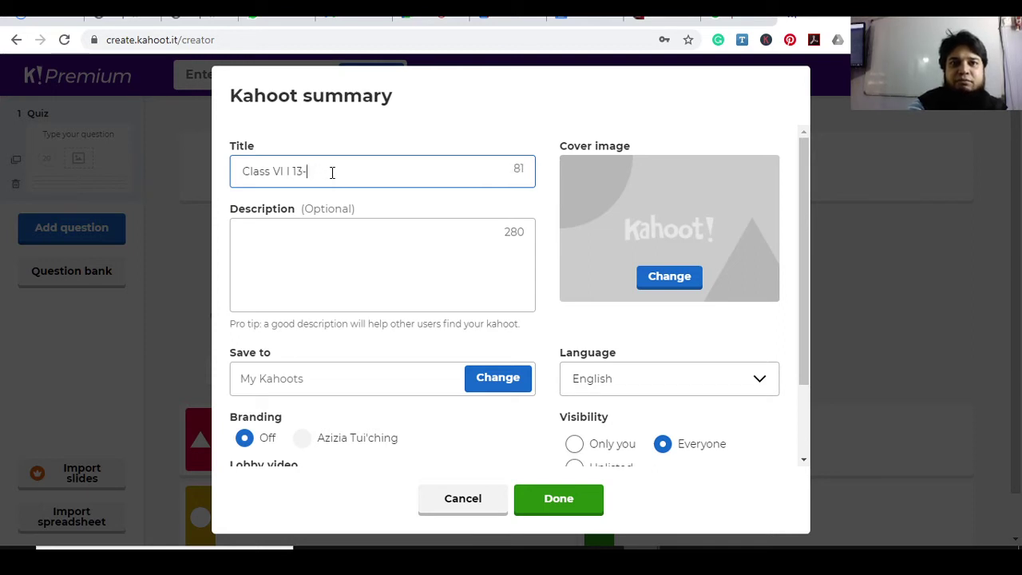
text(12-2020)
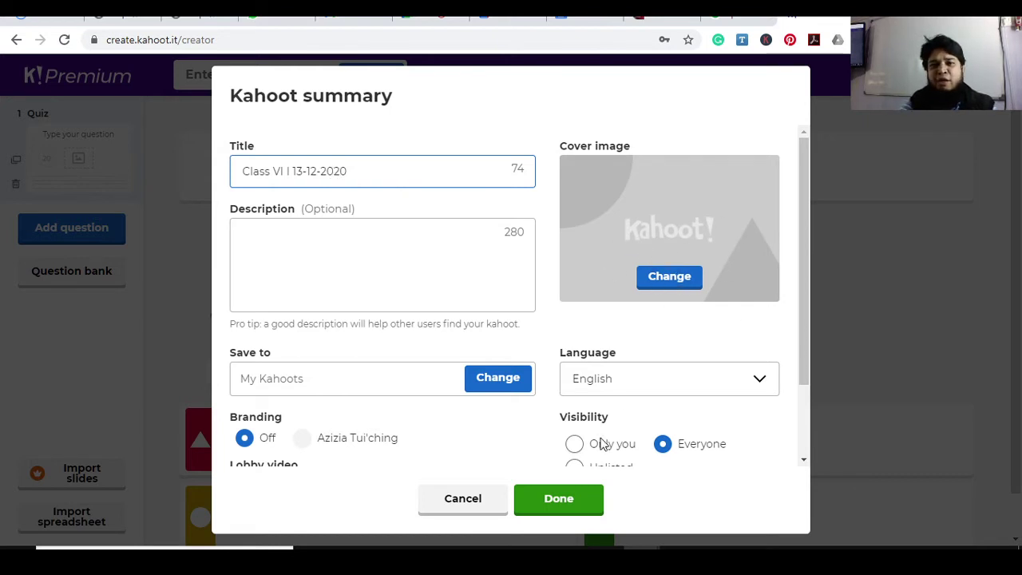
click(582, 500)
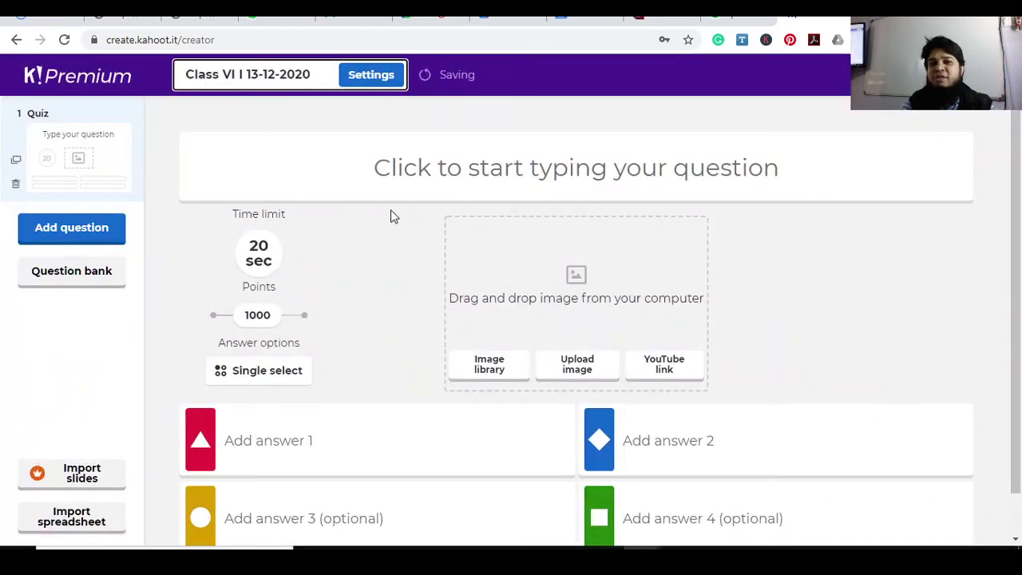
Enter the first question '______ is the basic unit of life'
click(438, 165)
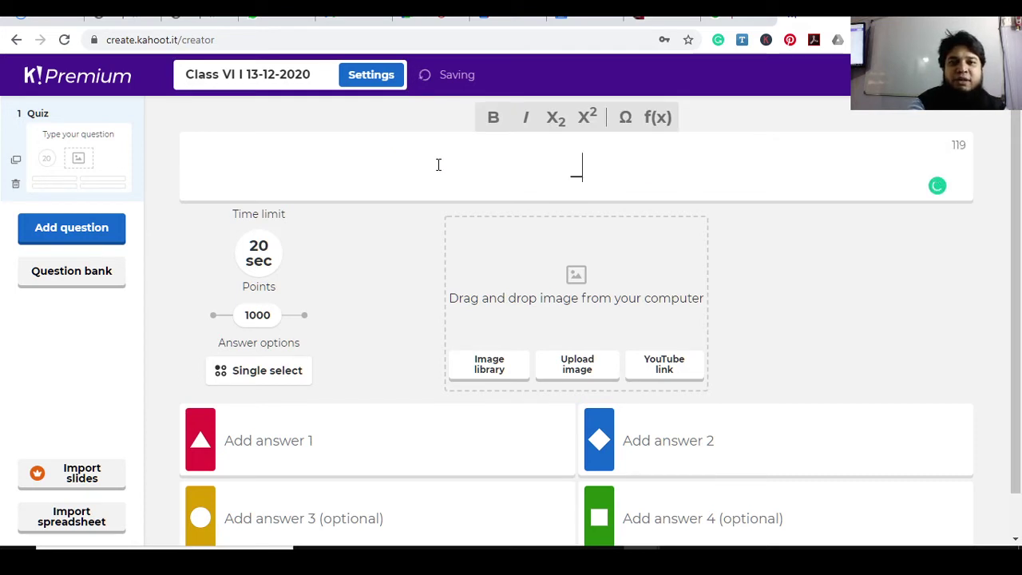
text(______________ ce)
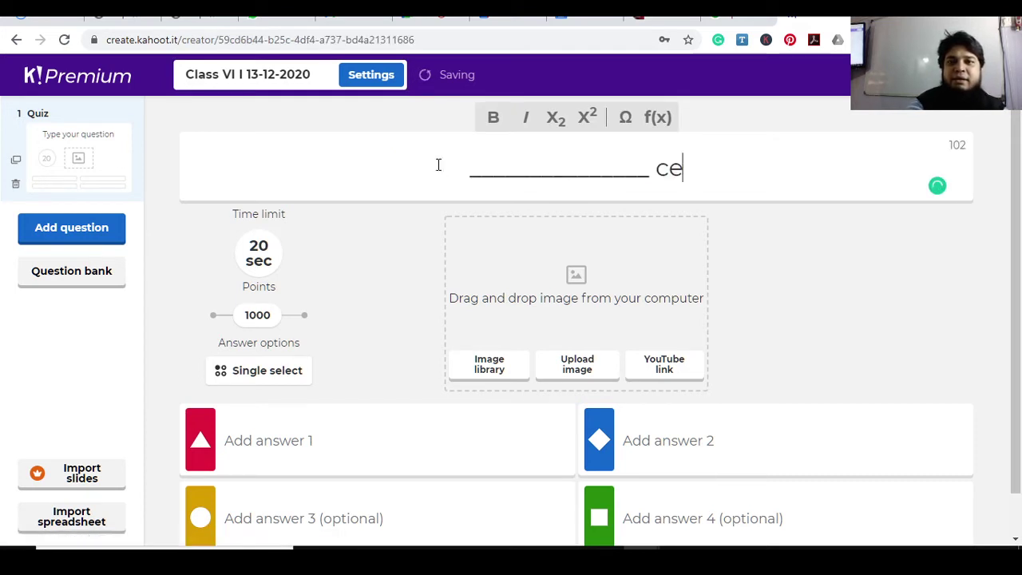
key(BackSpace)
key(BackSpace)
key(BackSpace)
key(BackSpace)
key(BackSpace)
text(is )
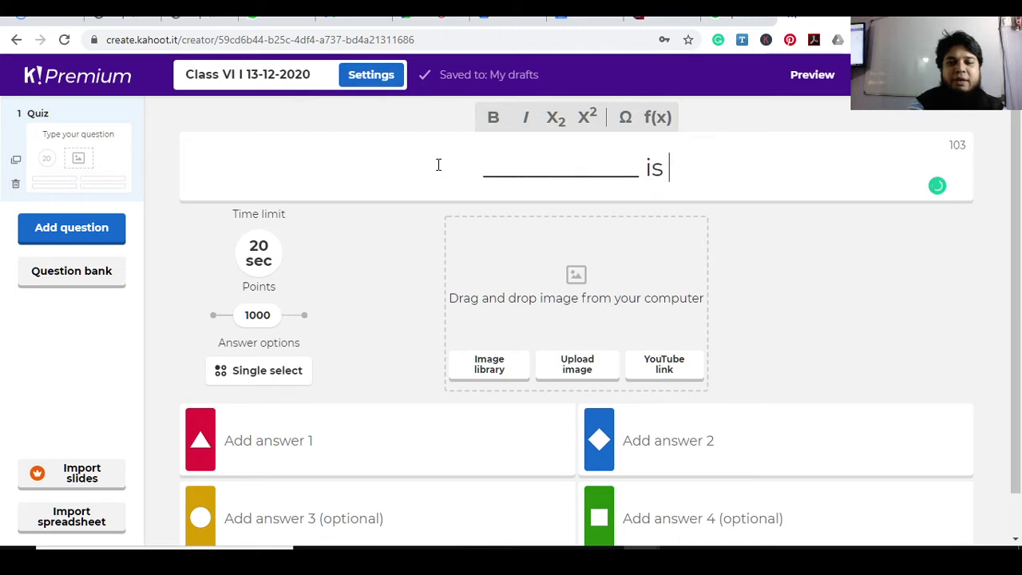
text(the ba)
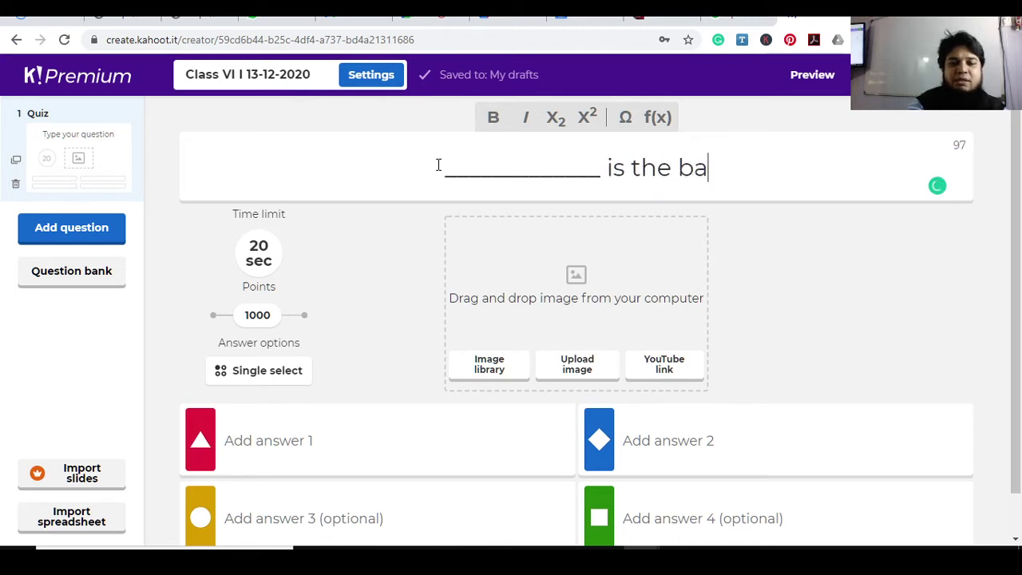
text(sic unit )
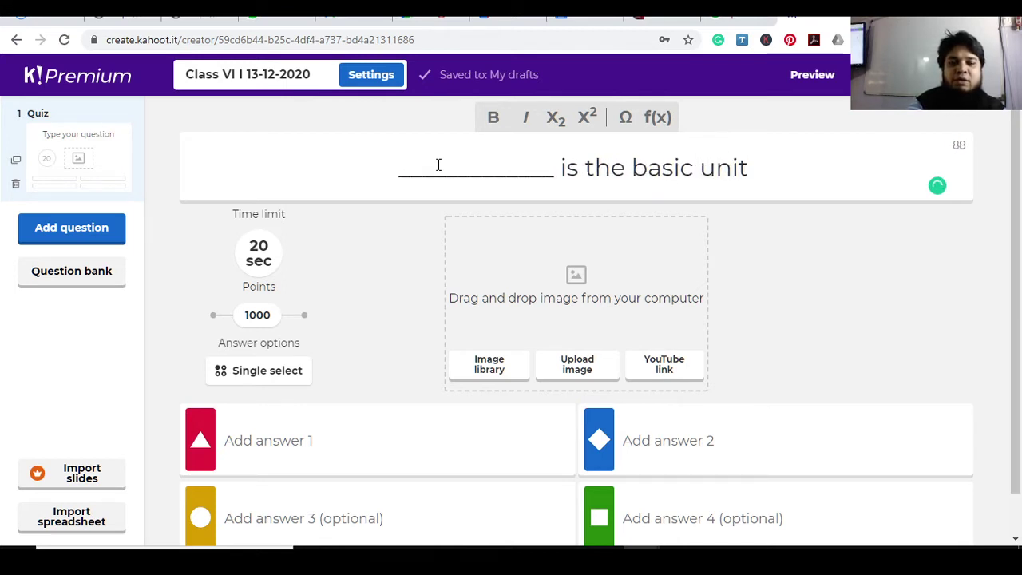
text(of life)
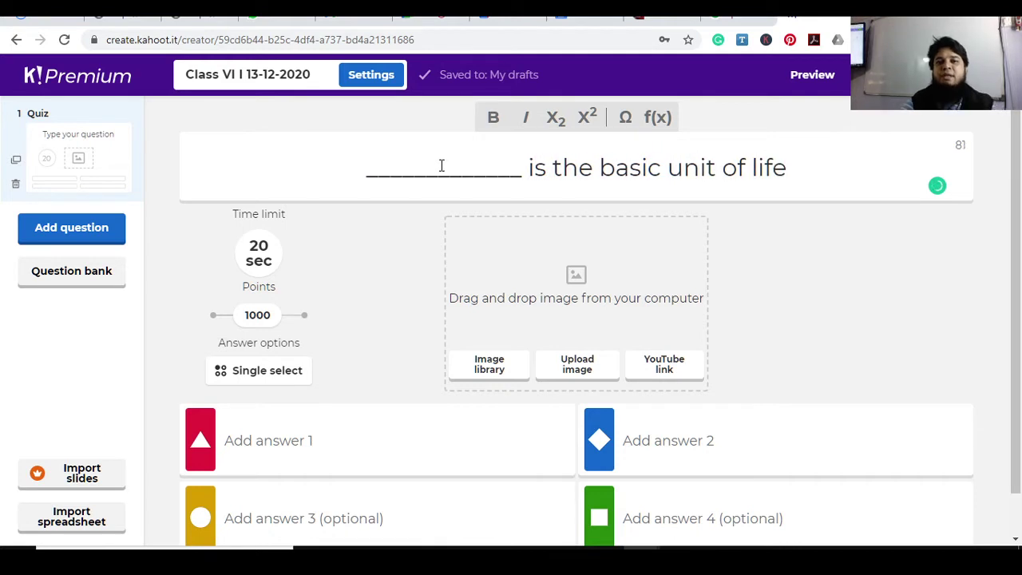
Add answers 'cell' and 'tissue', marking cell as correct
click(311, 431)
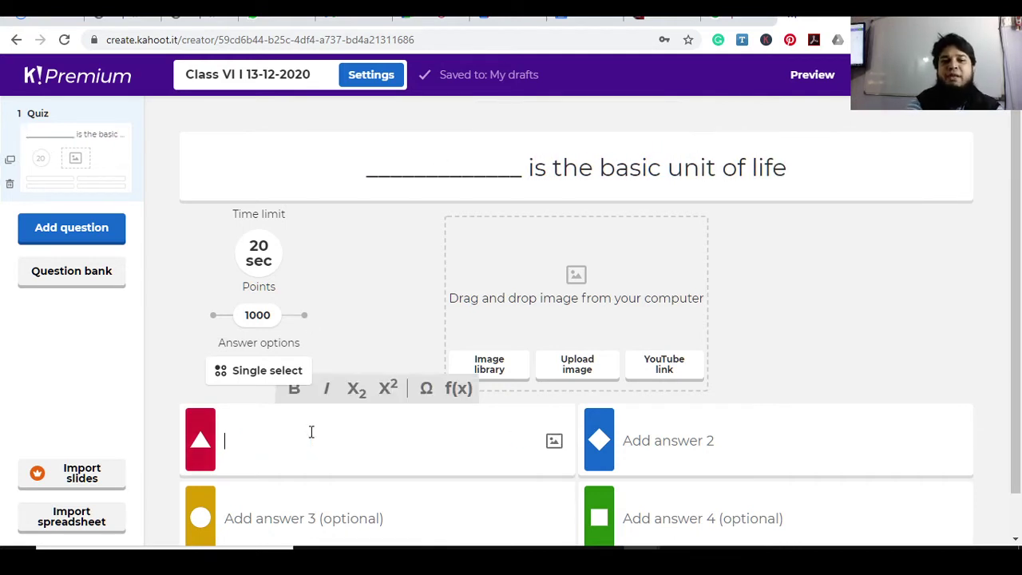
text(cell)
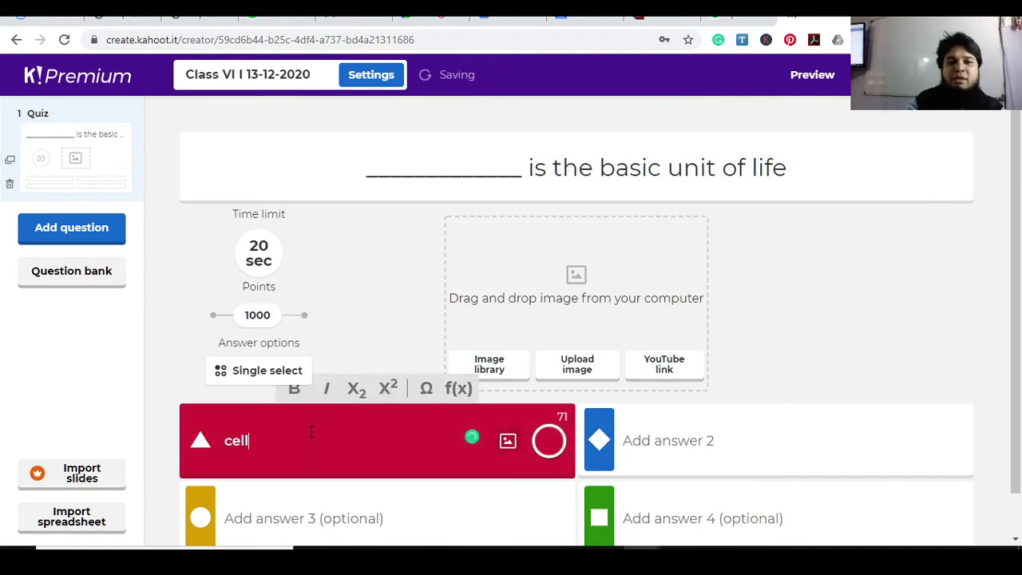
click(680, 436)
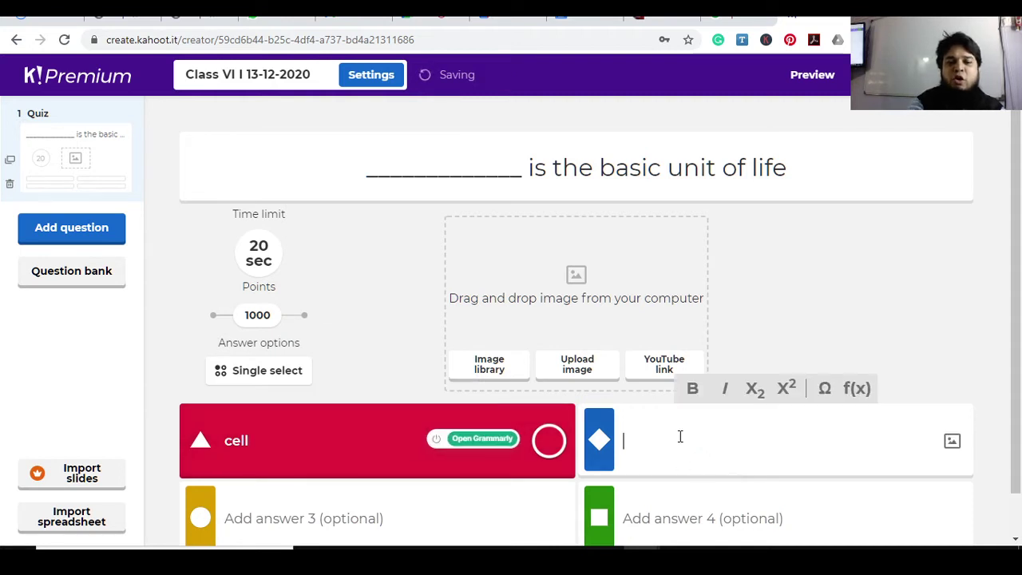
text(tissue)
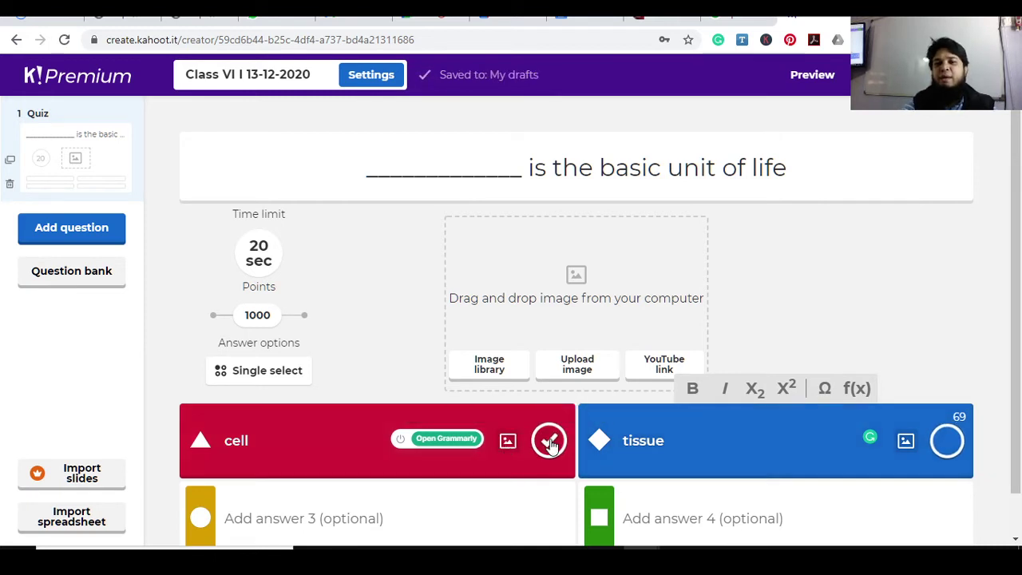
click(550, 441)
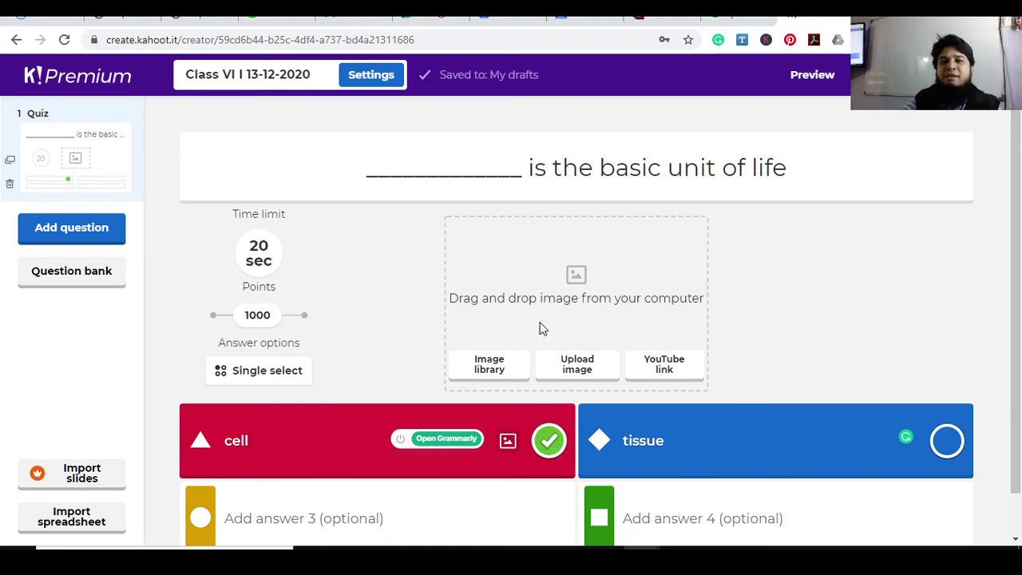
Change question 1's time limit from 20 to 30 seconds, then open the question-type chooser
click(99, 231)
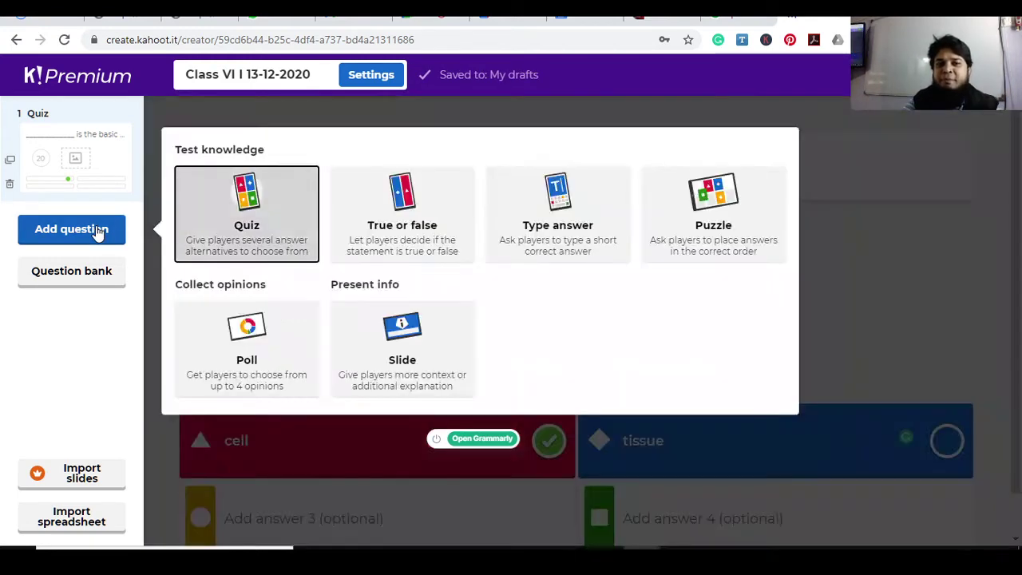
click(906, 255)
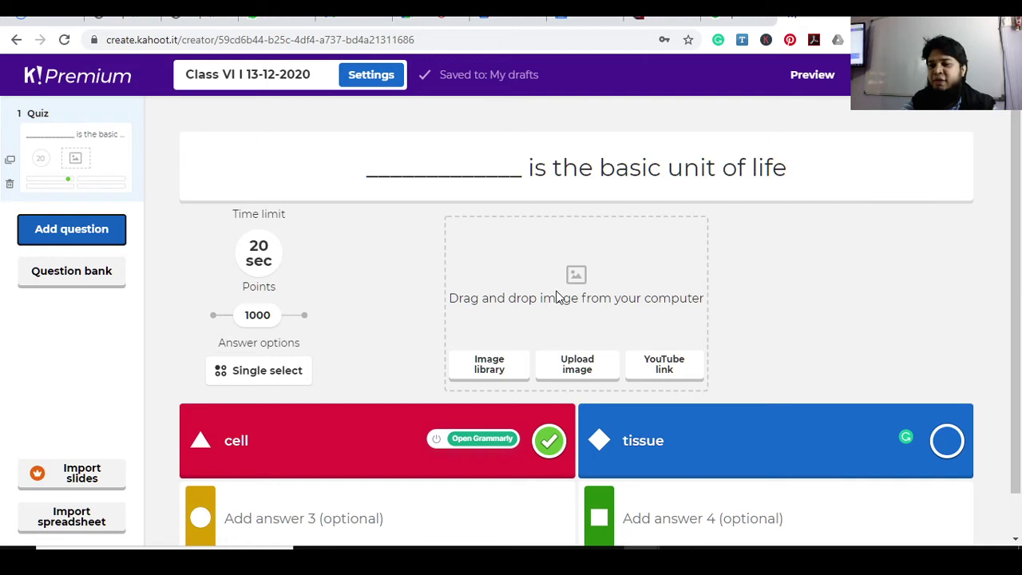
click(269, 263)
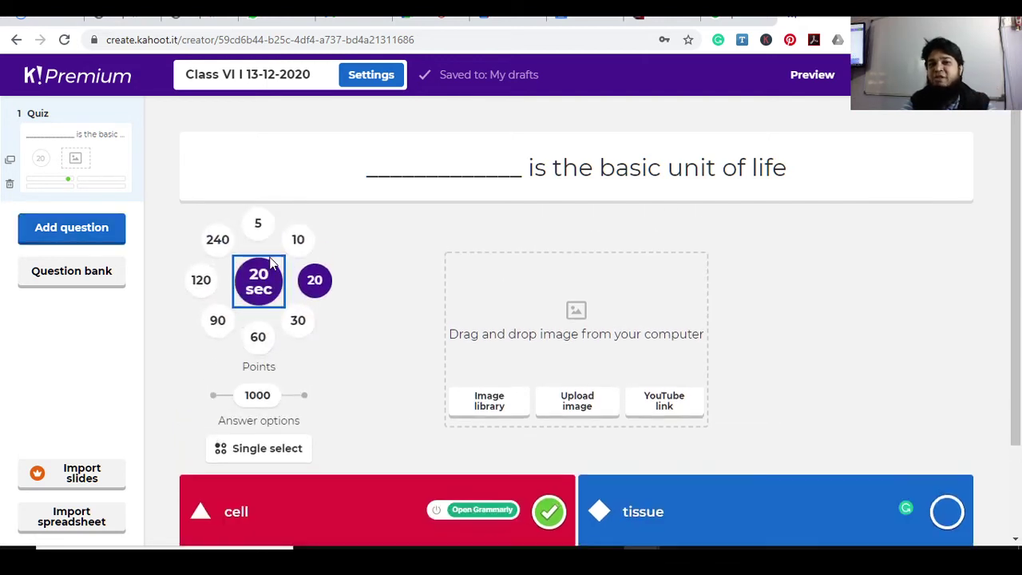
click(296, 320)
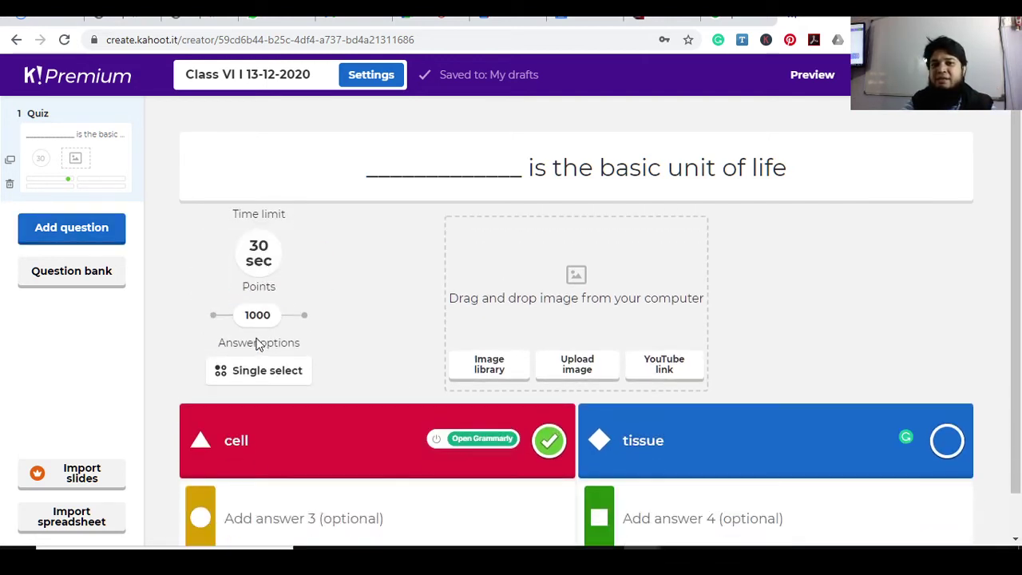
click(259, 272)
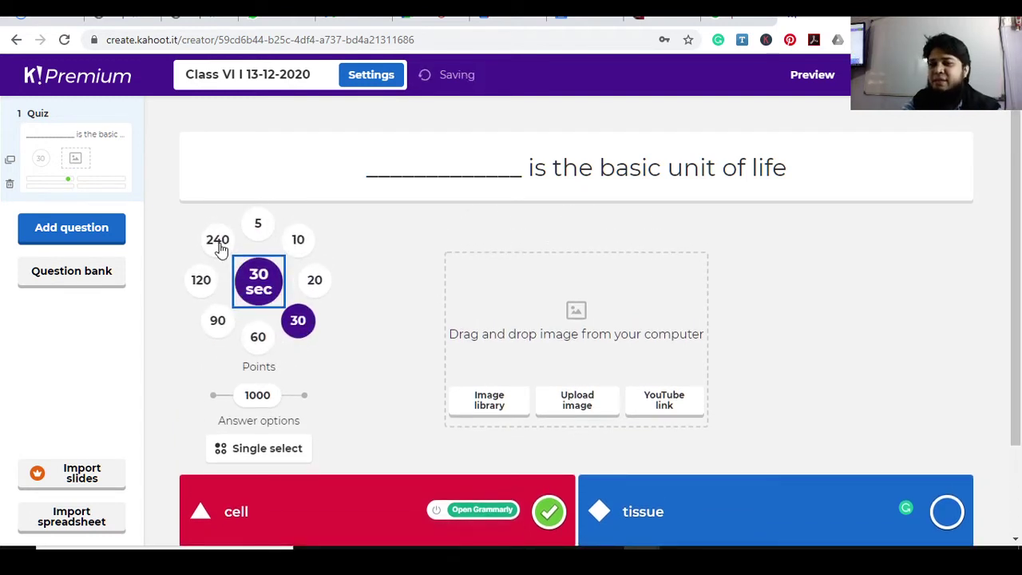
click(715, 229)
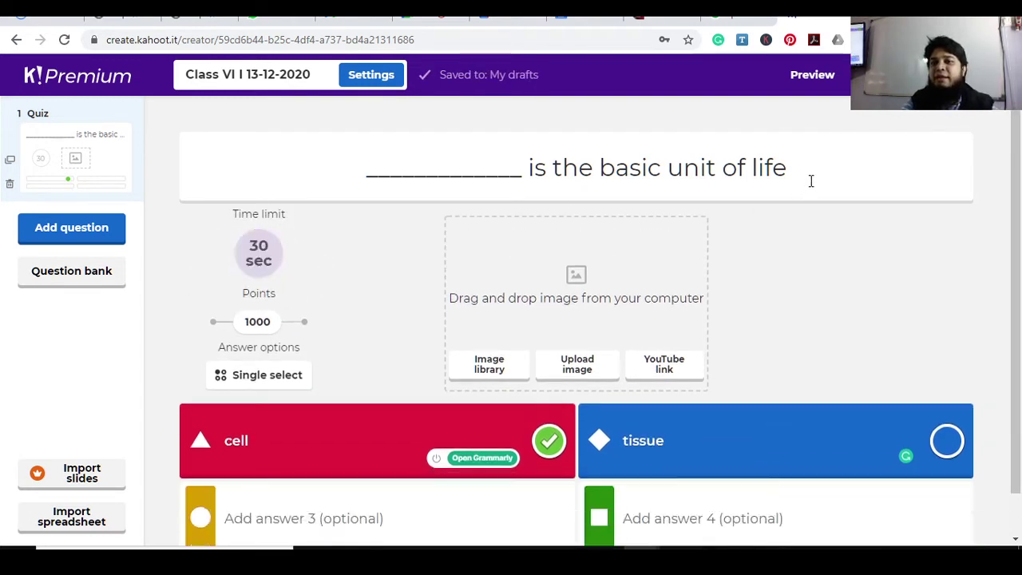
click(805, 173)
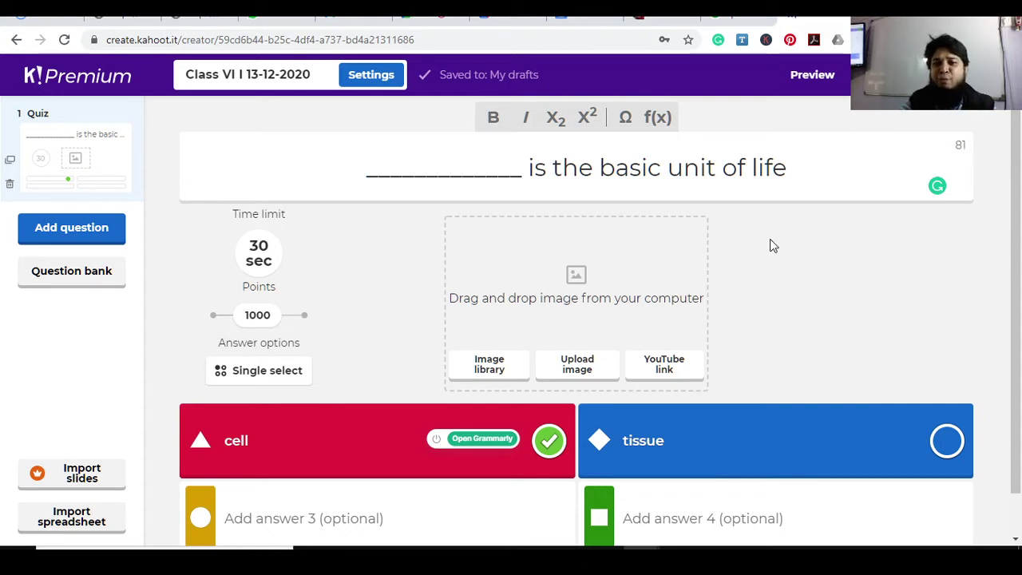
click(93, 236)
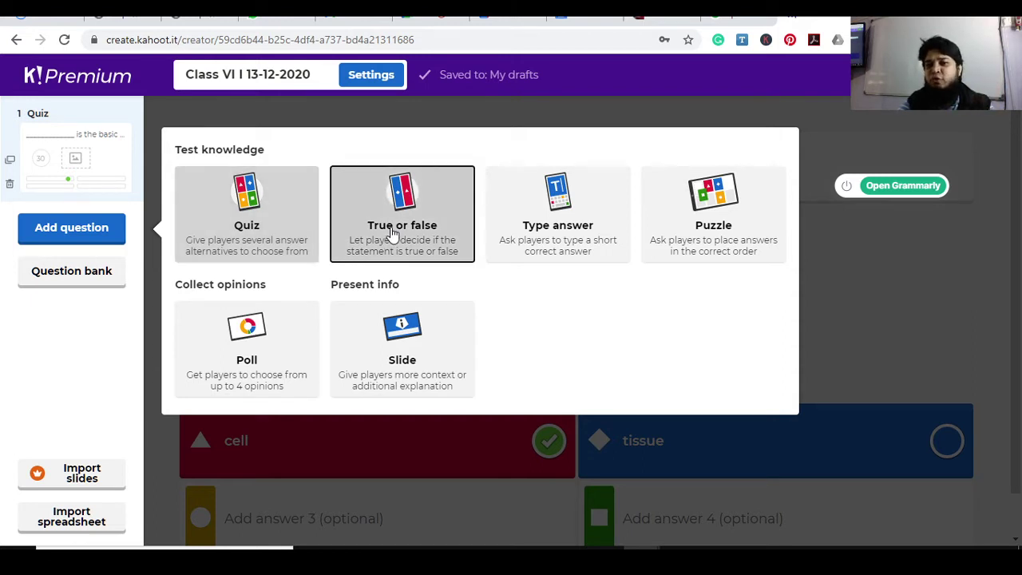
Add a True or false question reading 'tiisue is the basic unit of life'
click(393, 231)
click(521, 170)
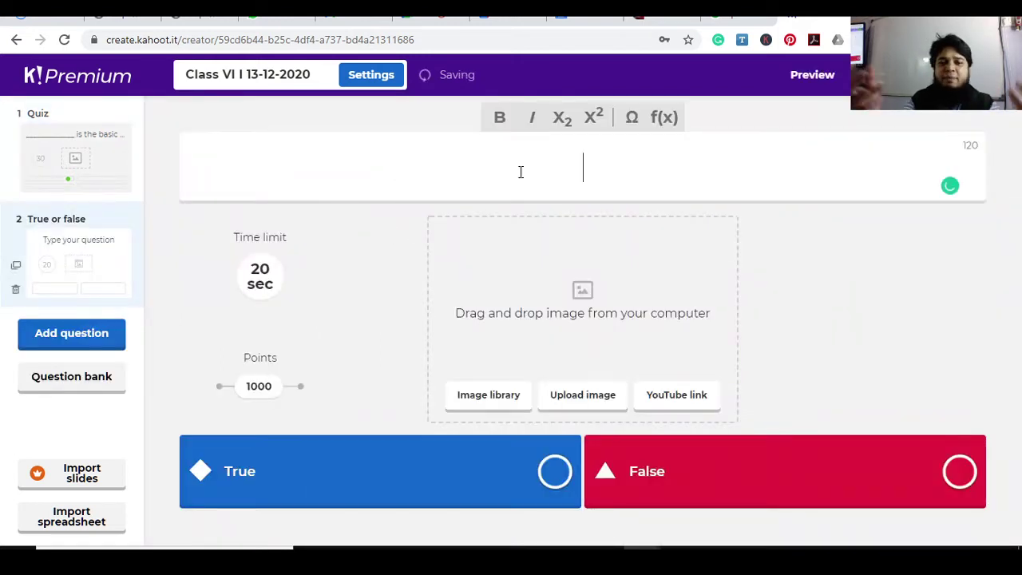
text(tiis)
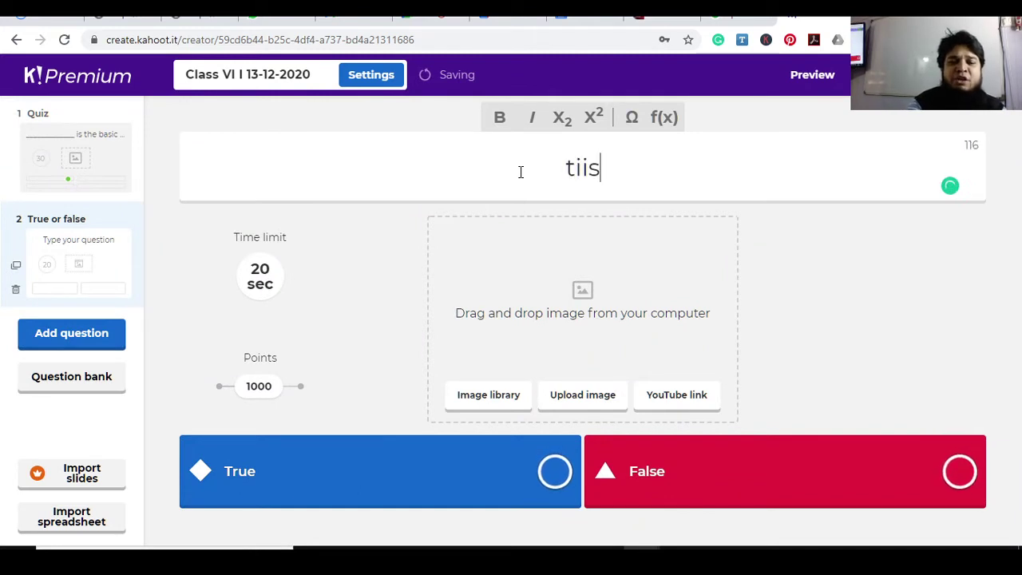
text(ue is the basic )
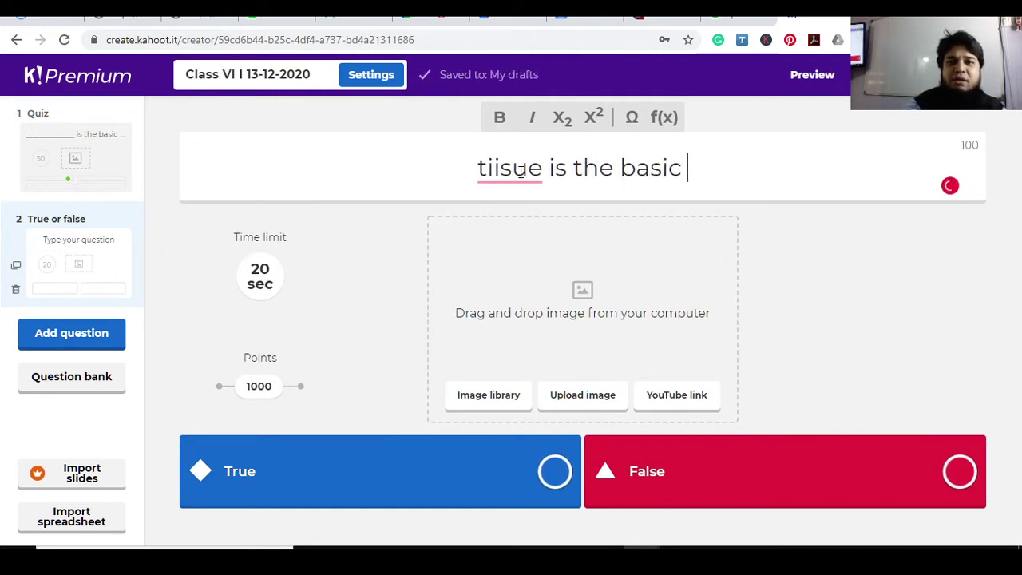
text(unit of lige)
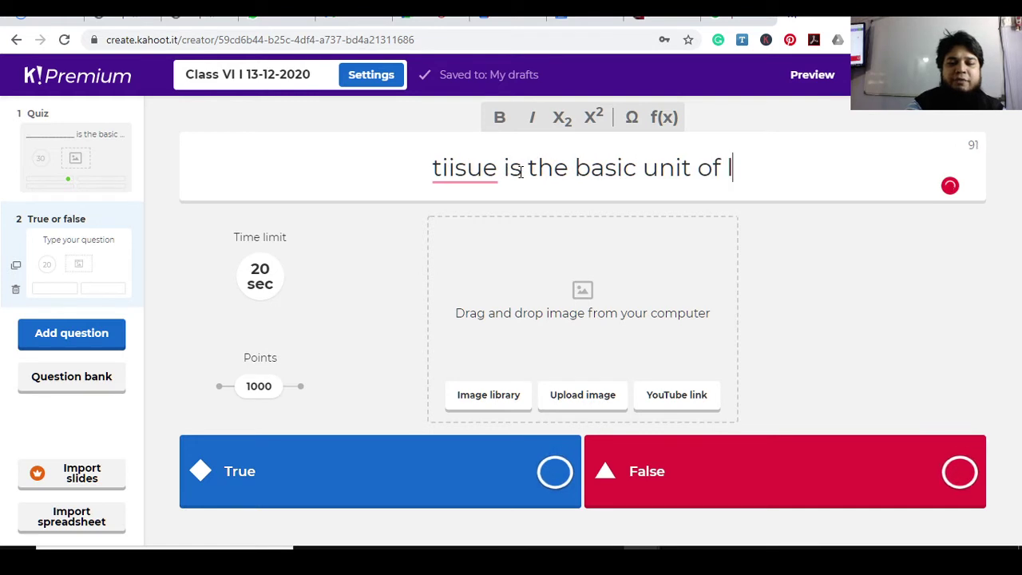
key(BackSpace)
key(BackSpace)
text(fe)
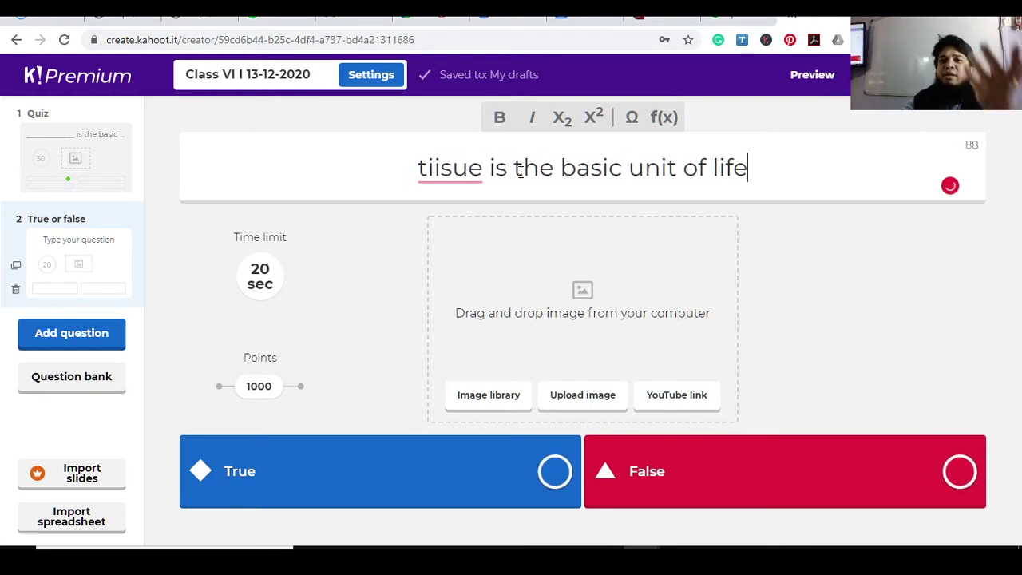
Mark False as the correct answer and set the time limit to 60 seconds
click(958, 472)
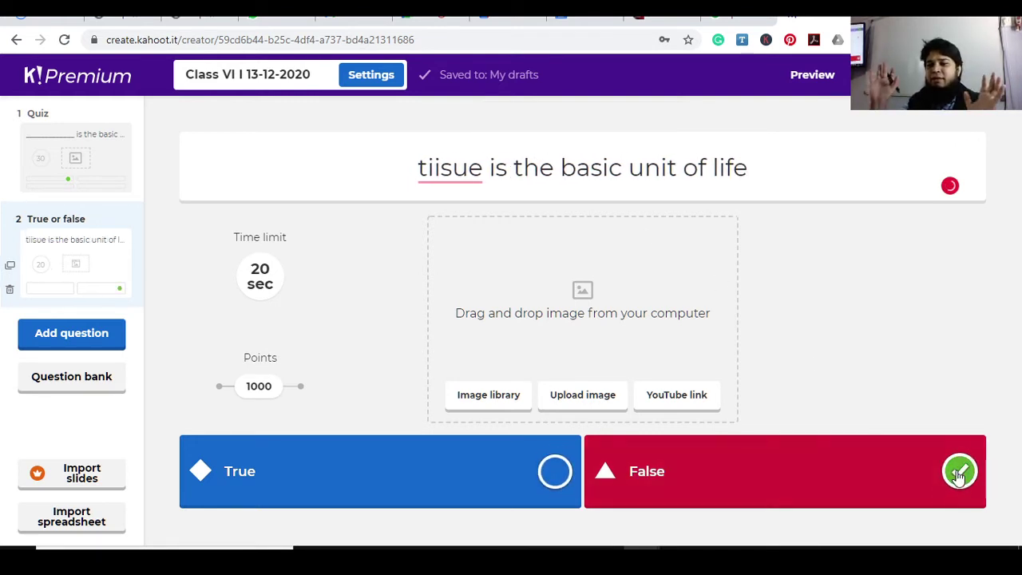
click(264, 281)
click(300, 234)
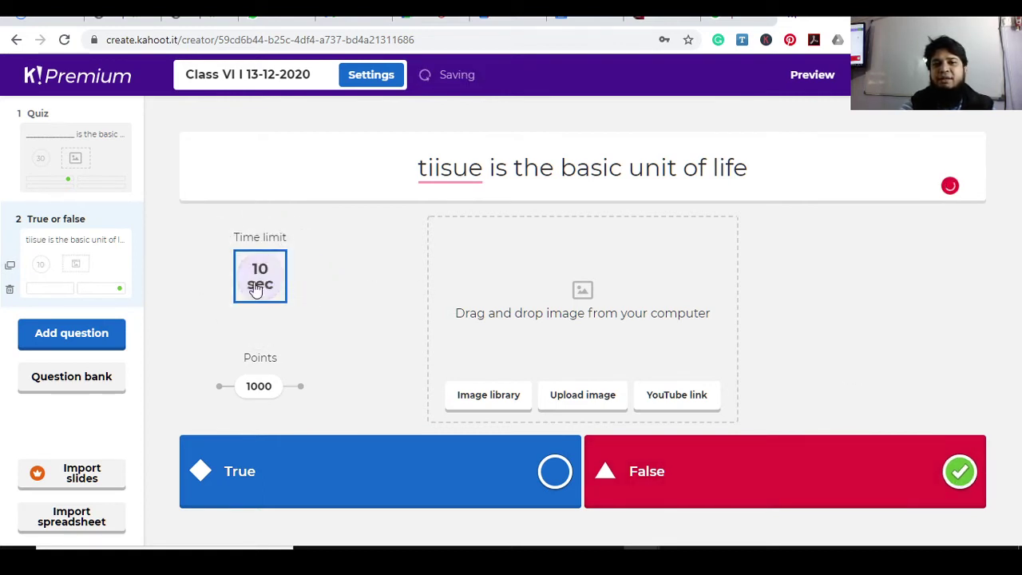
click(258, 287)
click(261, 331)
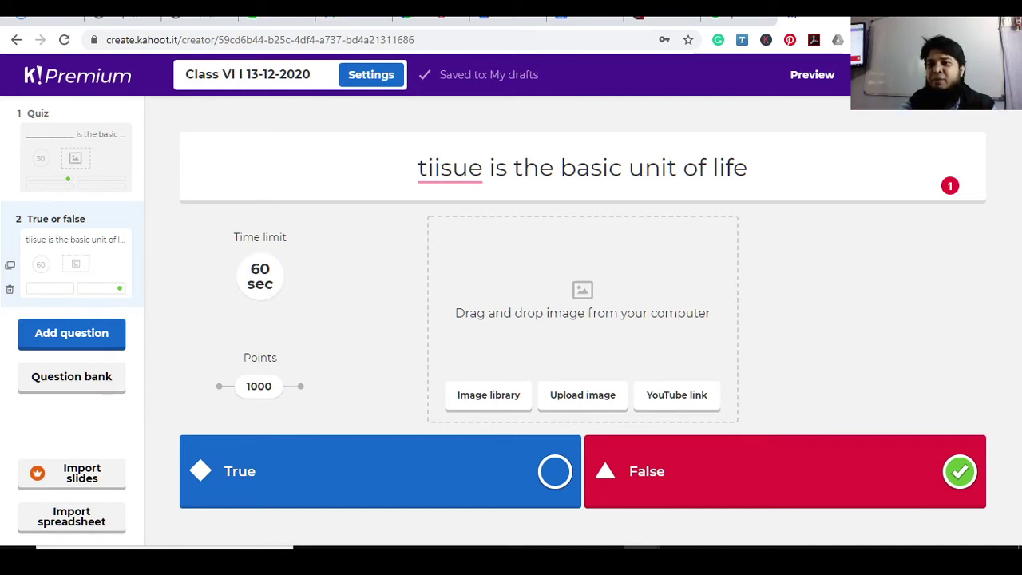
Mark the kahoot Done, choose Play now, and pick Assign as a self-paced challenge
click(894, 74)
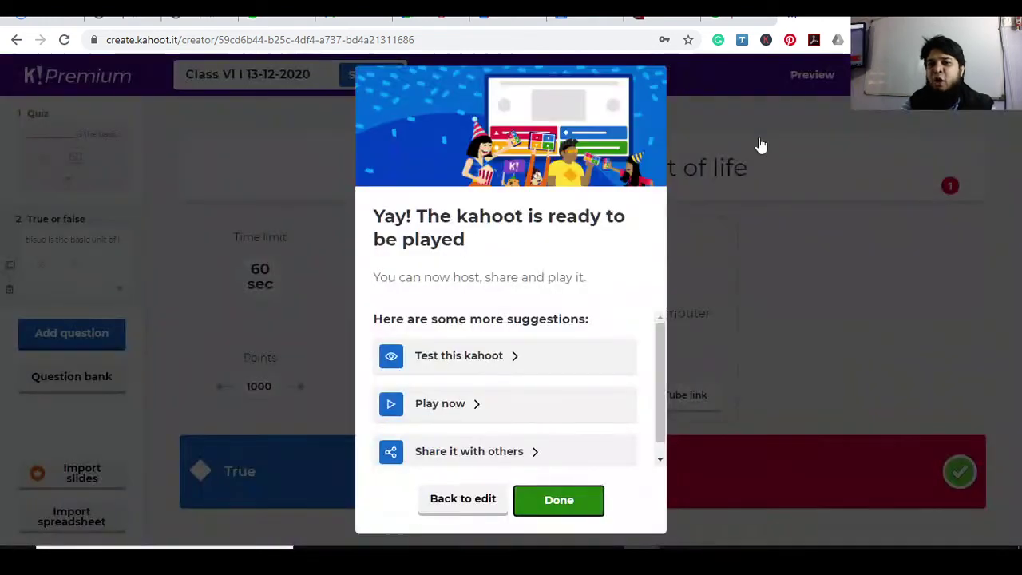
click(468, 413)
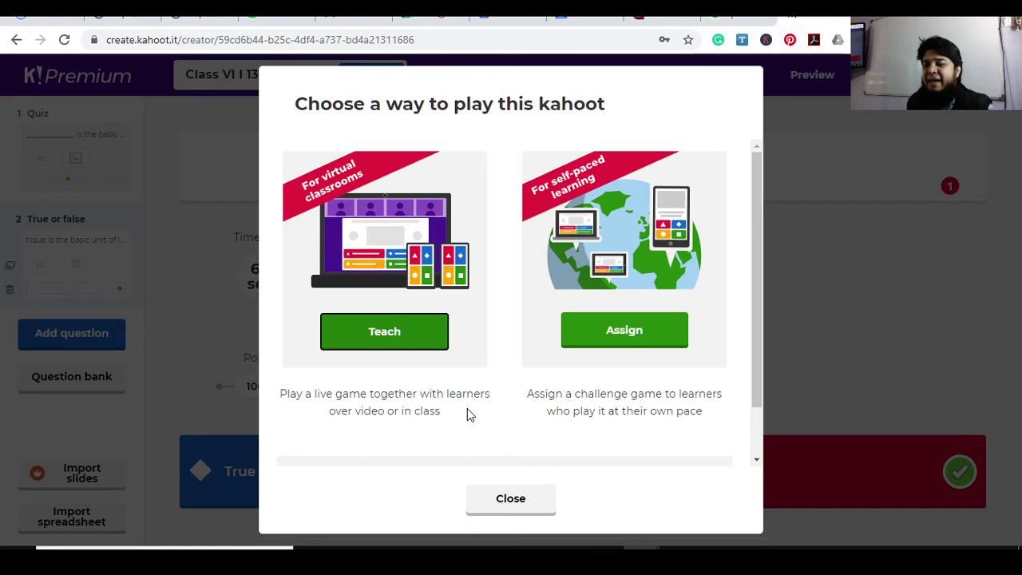
click(629, 329)
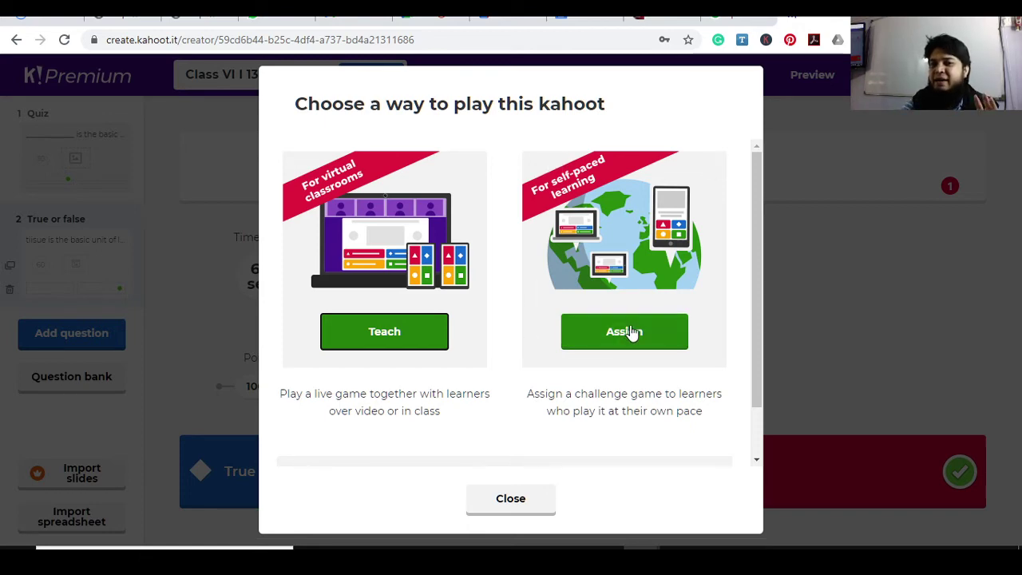
click(630, 331)
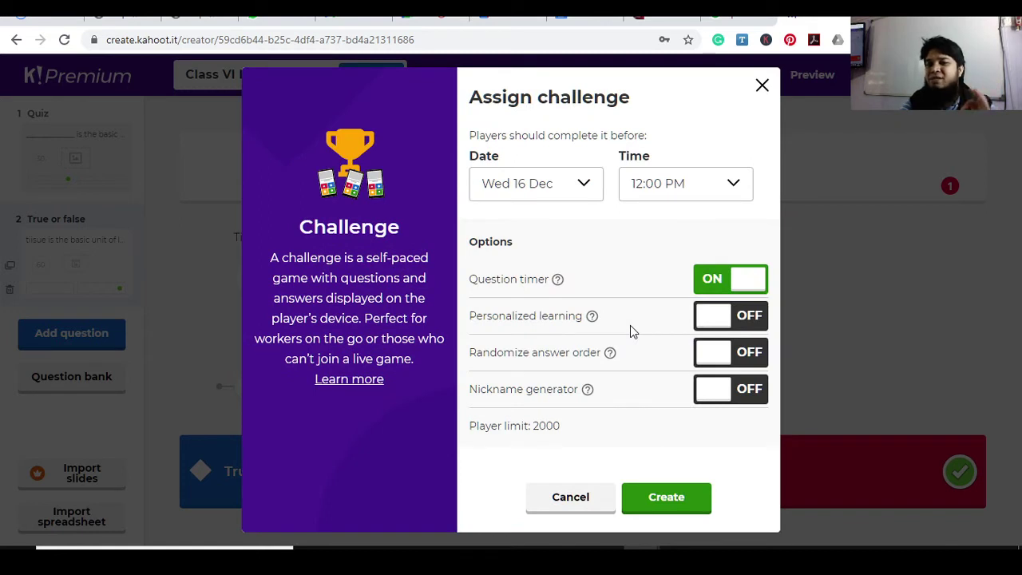
Set the challenge deadline to Sun 13 Dec at 11:00 PM
click(568, 186)
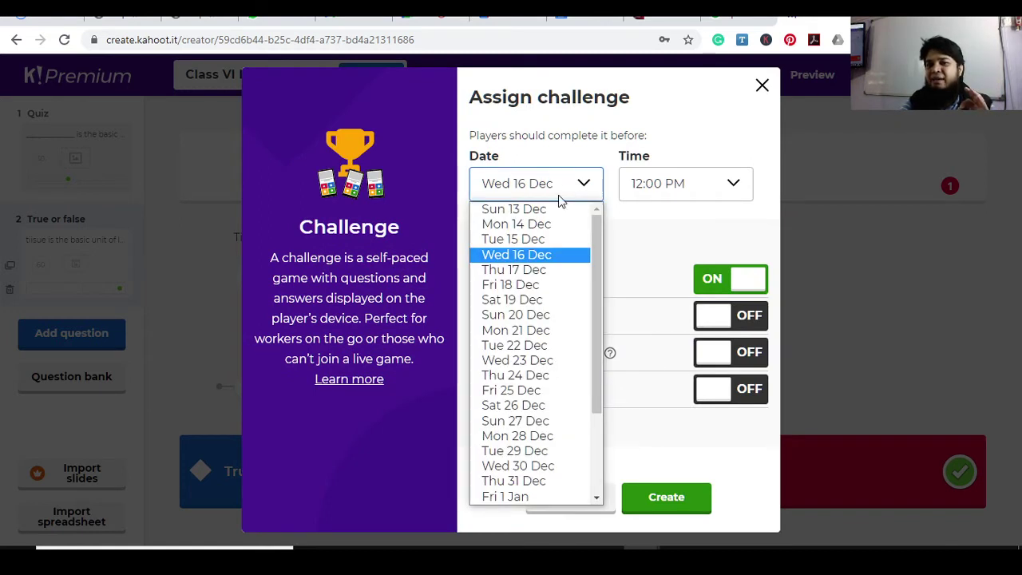
click(557, 213)
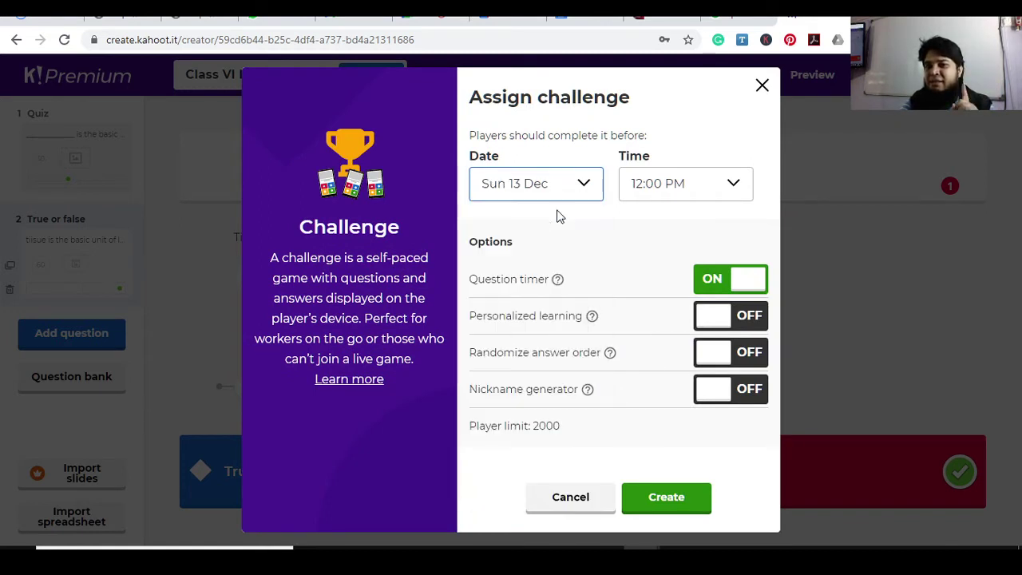
click(648, 192)
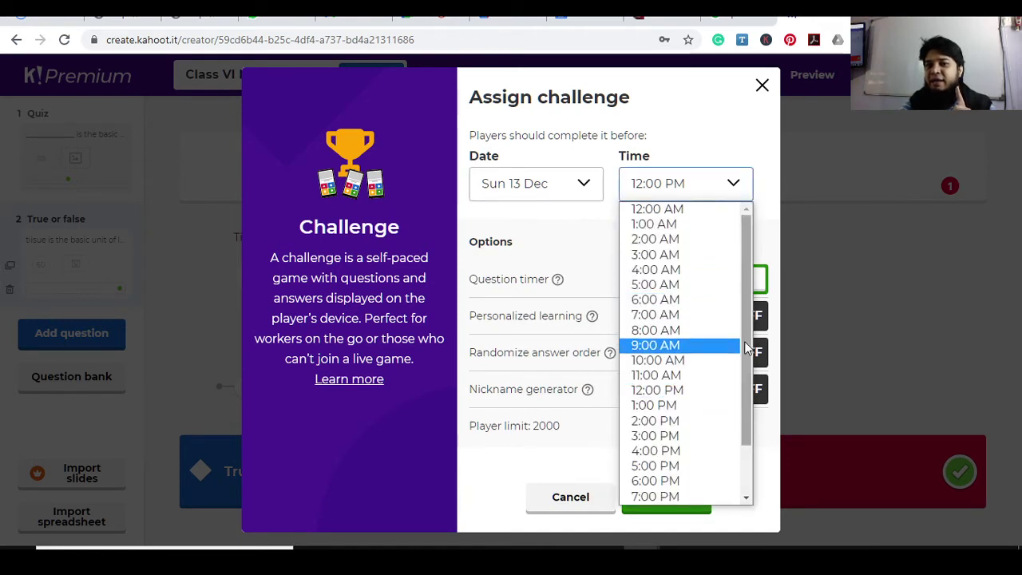
drag(746, 347, 700, 468)
click(676, 496)
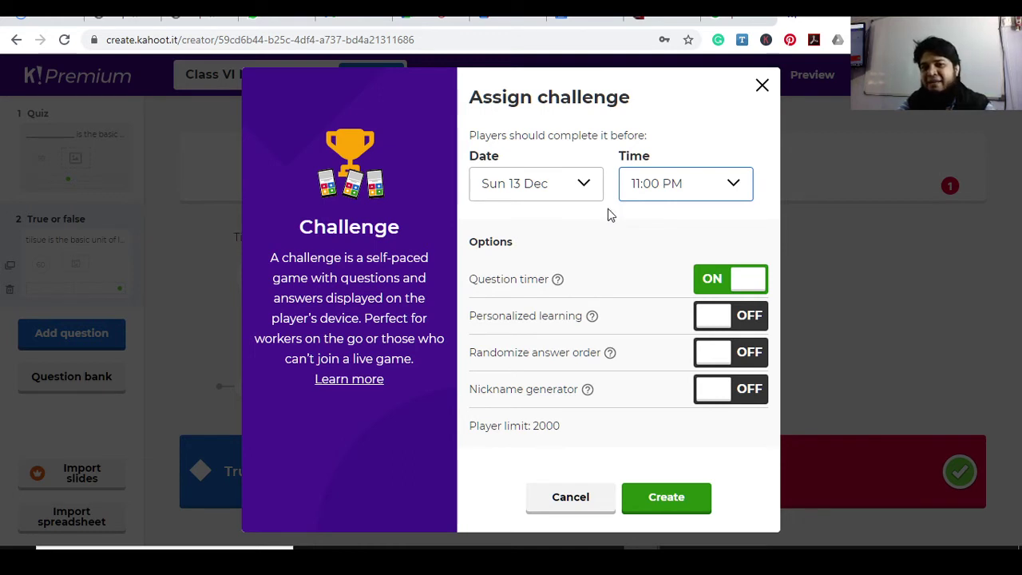
Confirm the Sun 13 Dec, 11:00 PM deadline, create the challenge, and return to Classroom
click(569, 194)
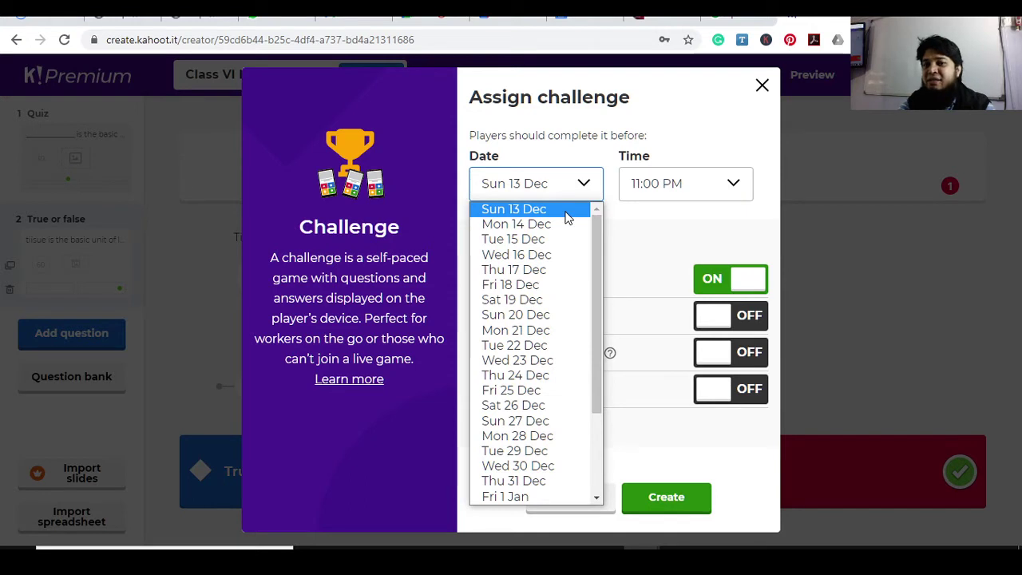
click(565, 211)
click(666, 185)
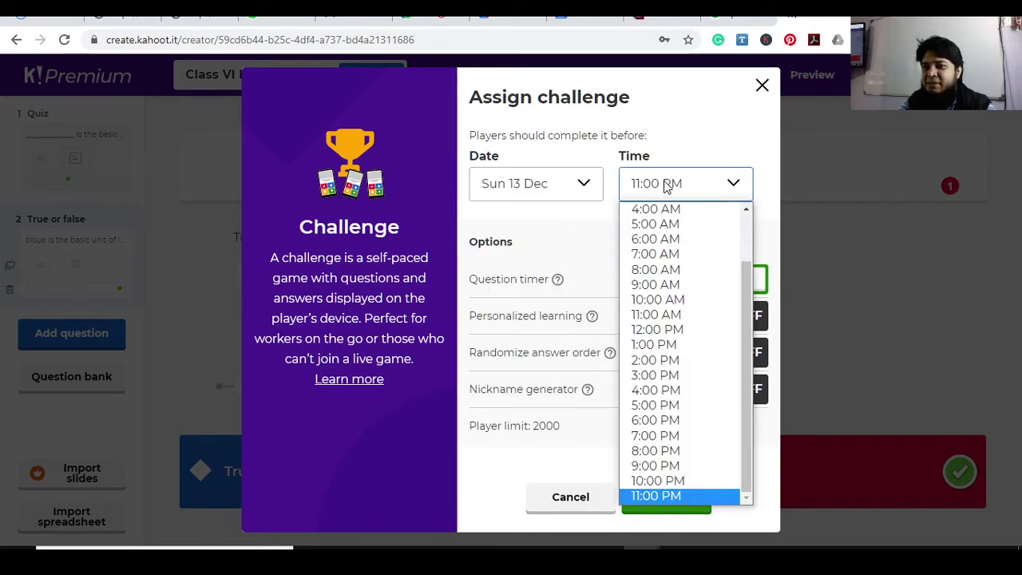
click(671, 495)
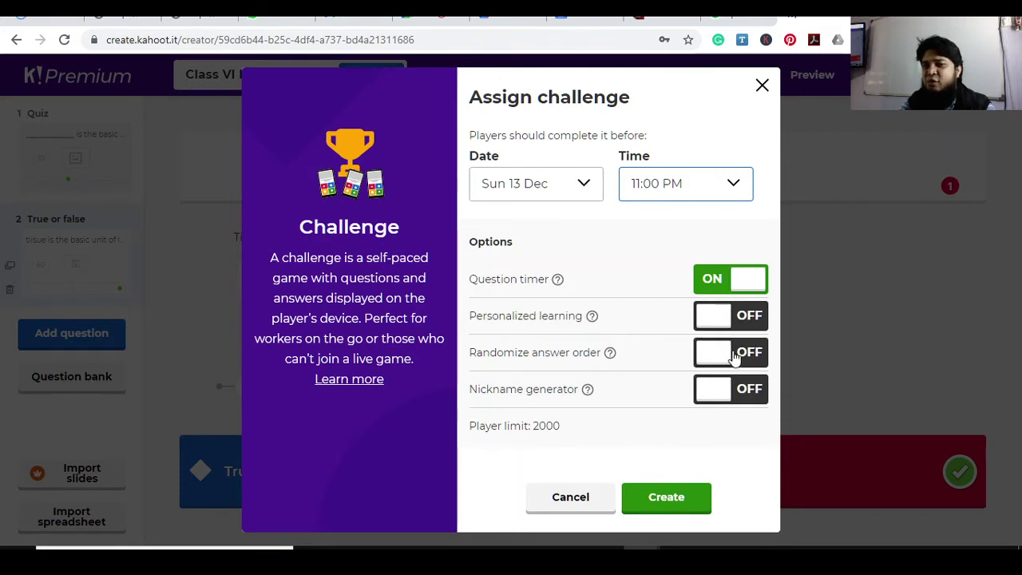
click(696, 501)
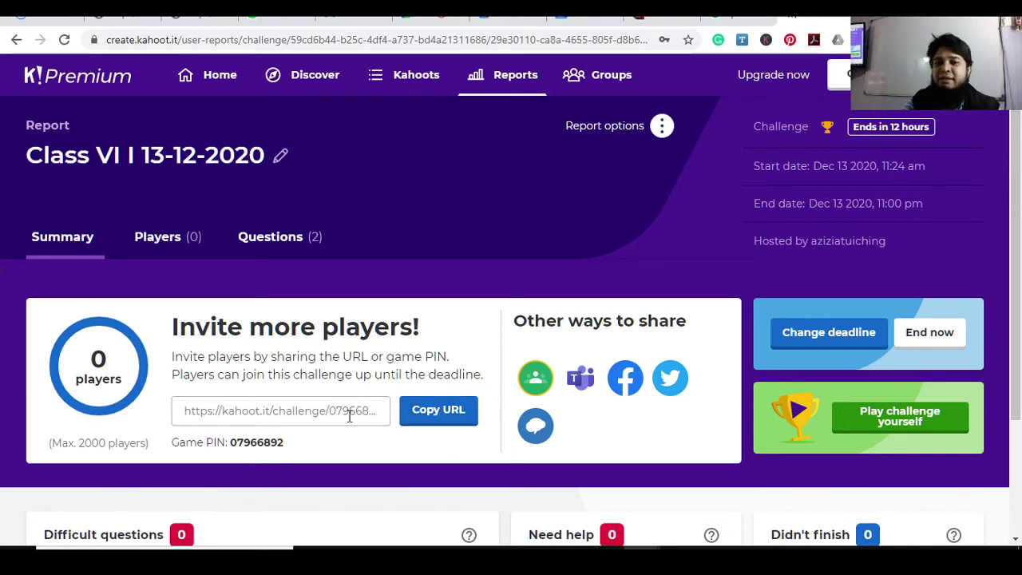
click(565, 25)
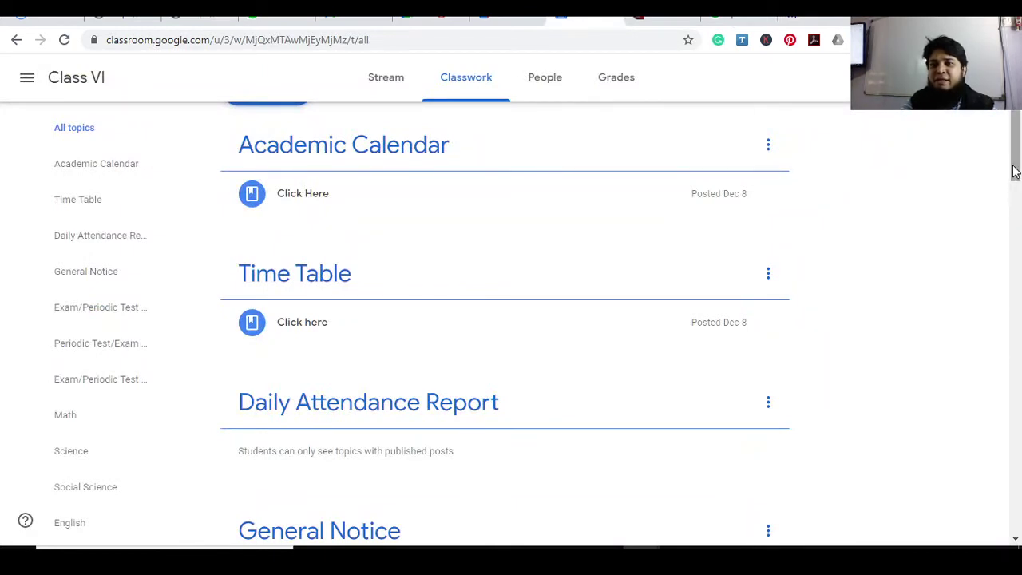
Create a new Material from the Create menu and set its topic to Quiz
drag(1015, 166, 1017, 143)
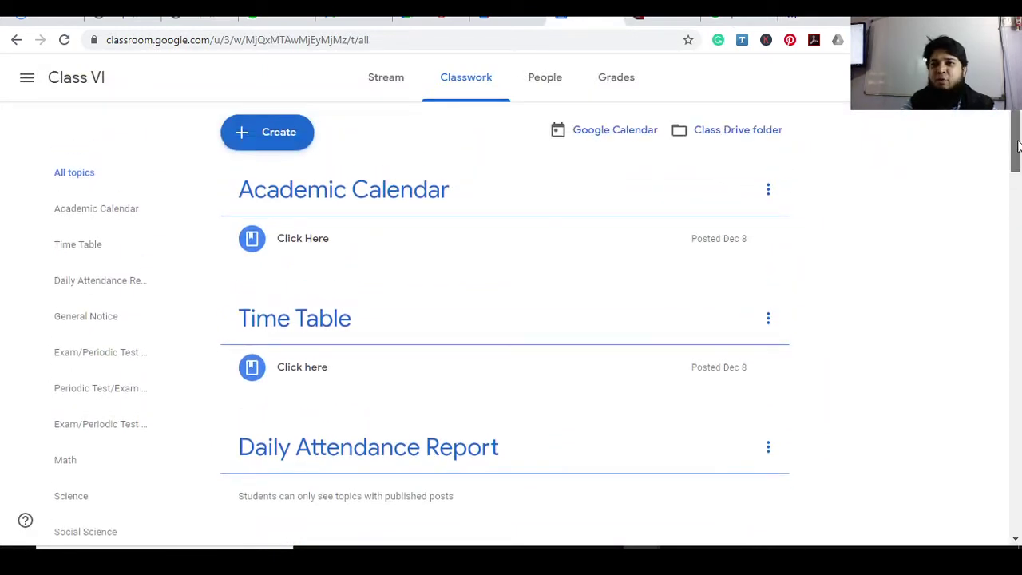
click(288, 135)
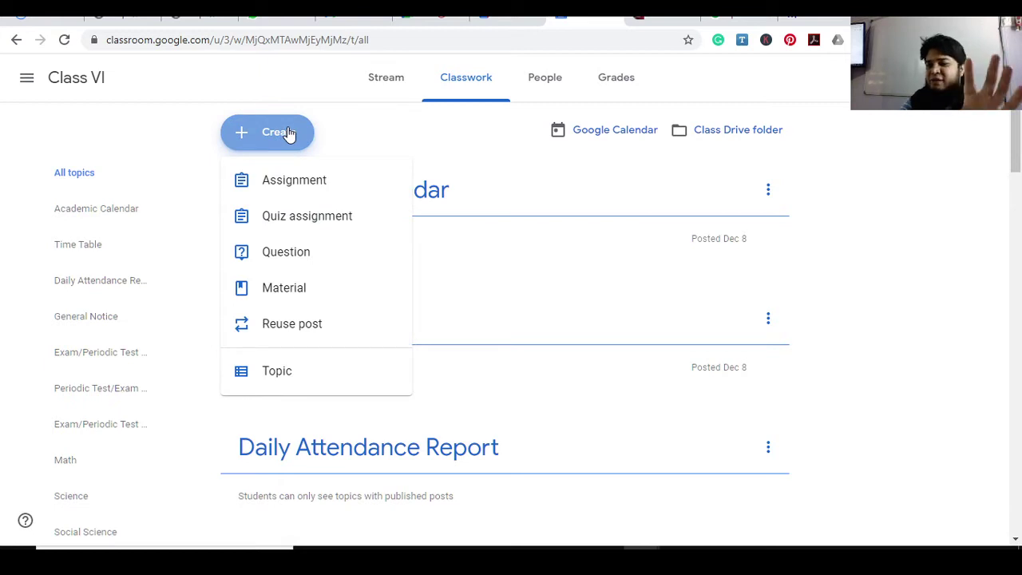
click(292, 292)
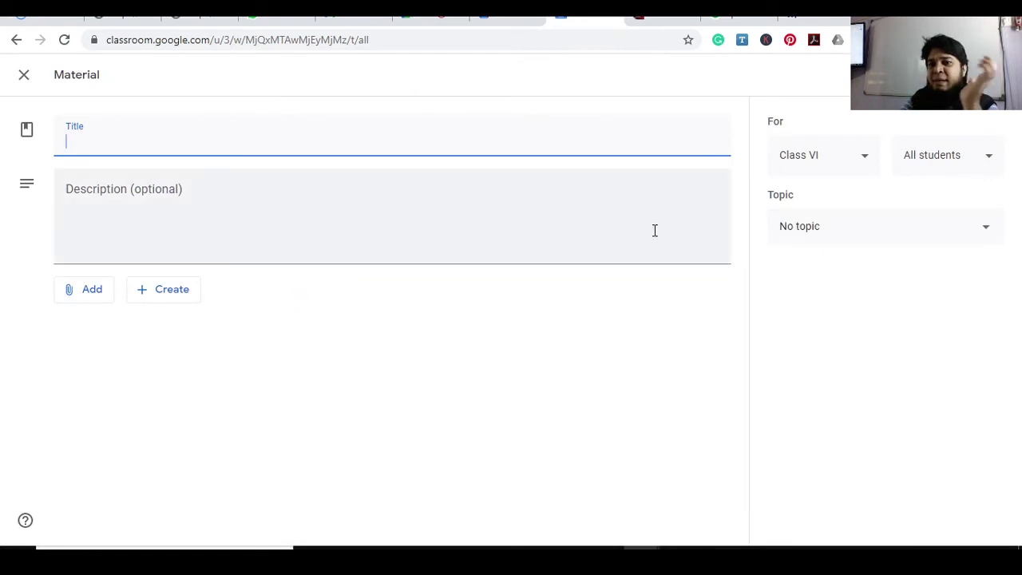
click(819, 234)
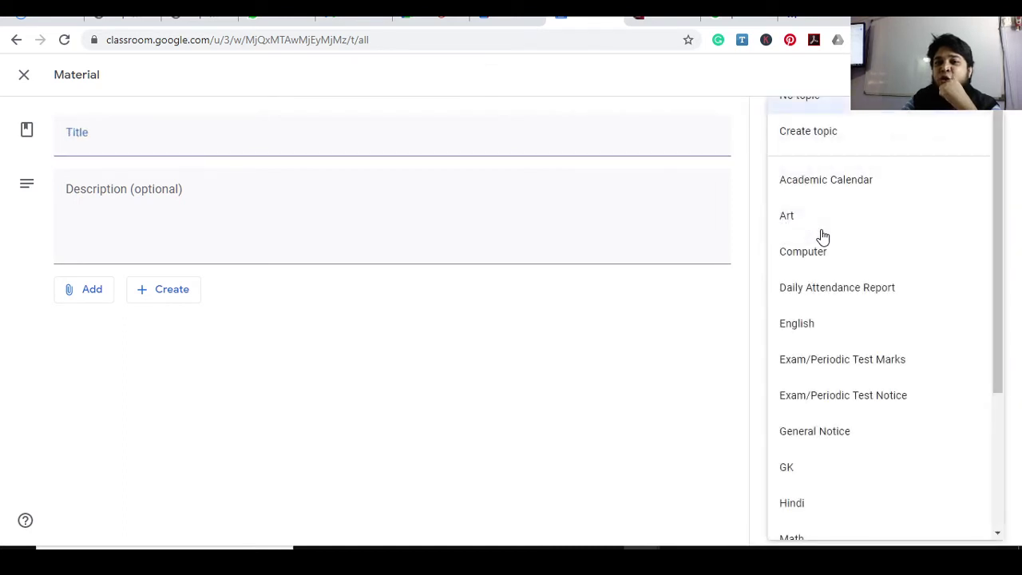
drag(1003, 317, 997, 455)
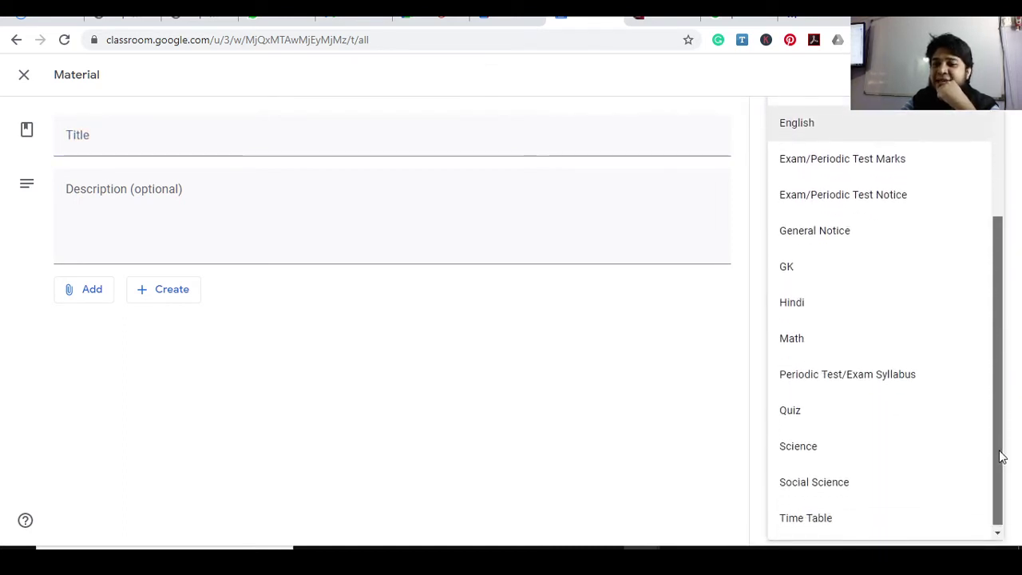
click(820, 415)
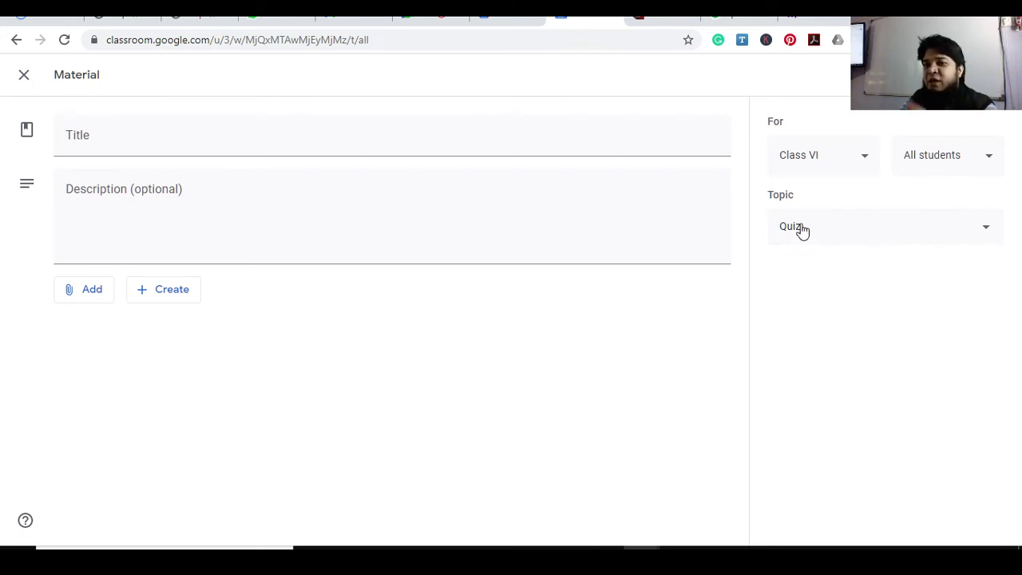
Title the material 'Class Quiz I 13-12-2020'
click(86, 141)
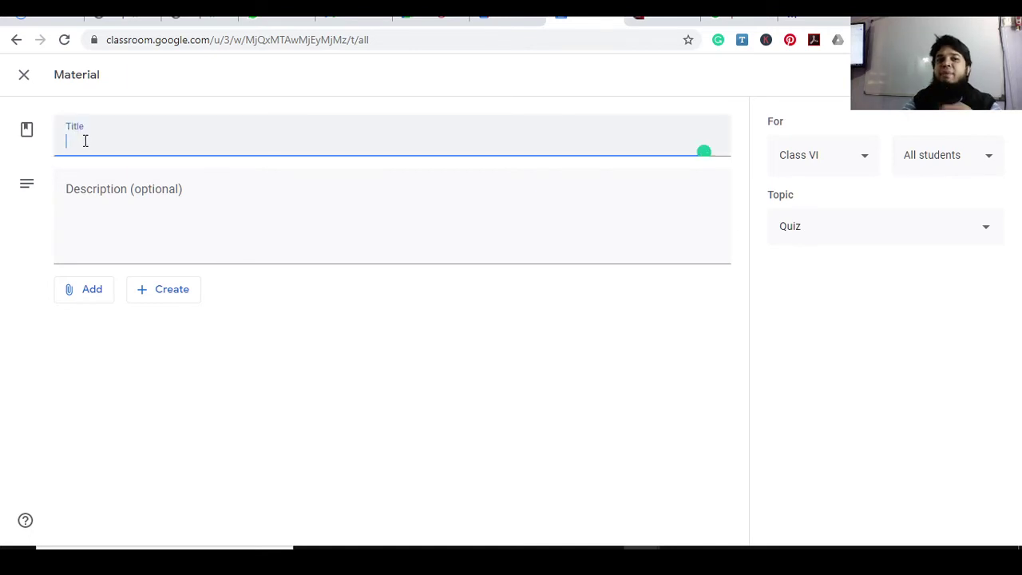
text(Qui)
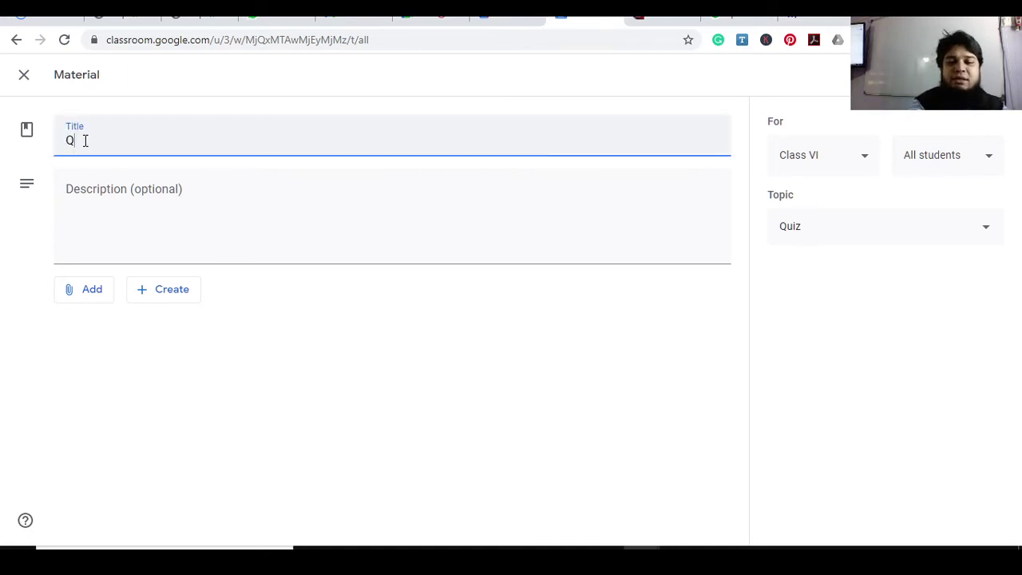
key(BackSpace)
key(BackSpace)
key(BackSpace)
text(C)
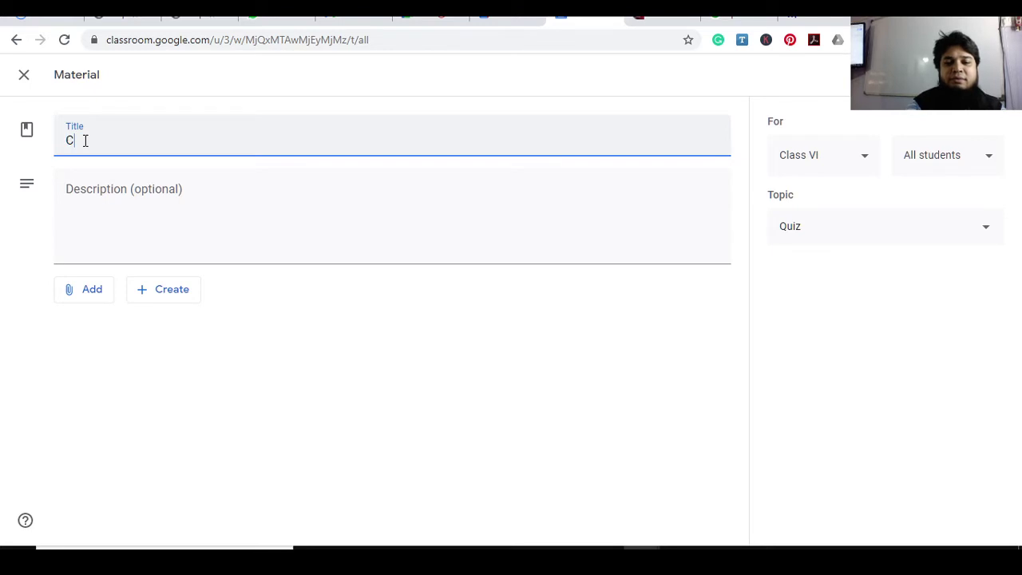
text(lass Qui)
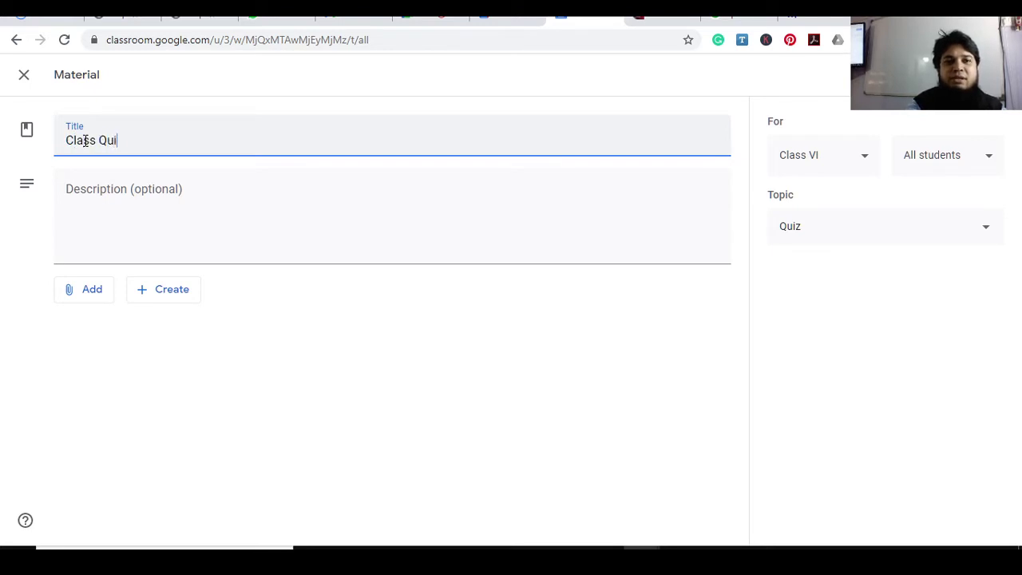
text(z I 1)
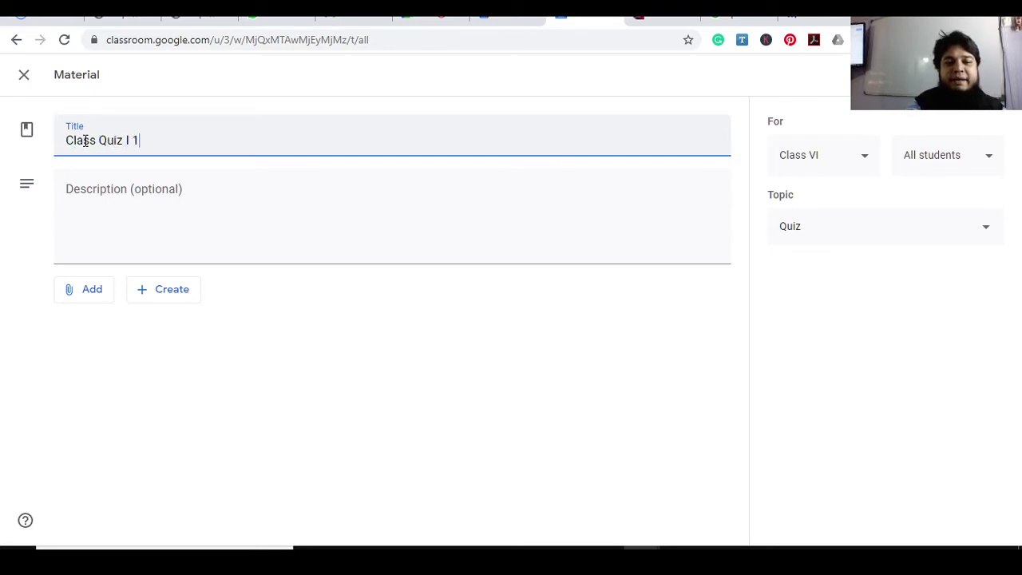
text(3-12-2020)
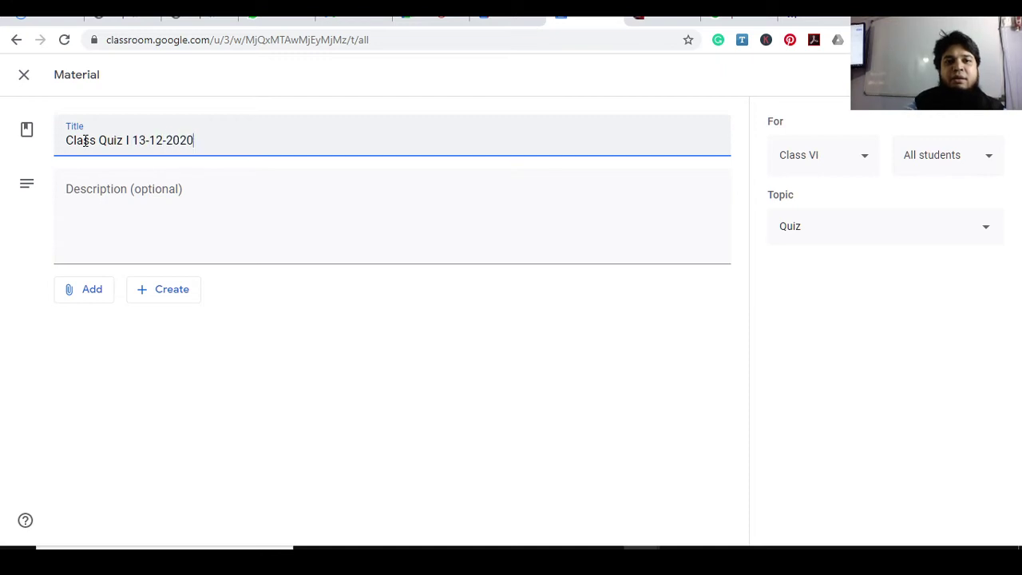
Copy the Game PIN from the Kahoot challenge report into the material's description
mouse_move(678, 547)
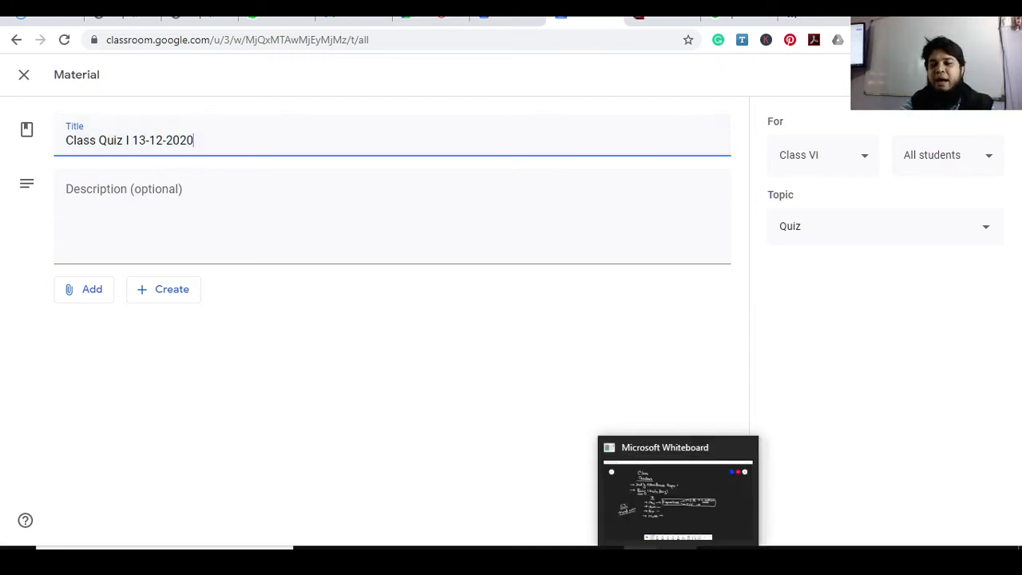
click(809, 16)
drag(173, 441, 287, 447)
key(ctrl+c)
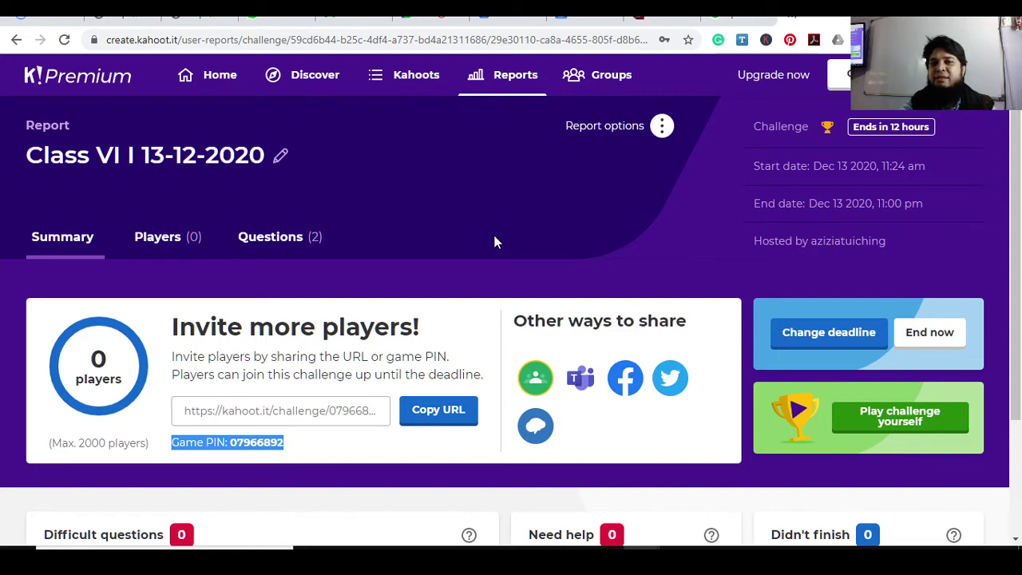
click(585, 18)
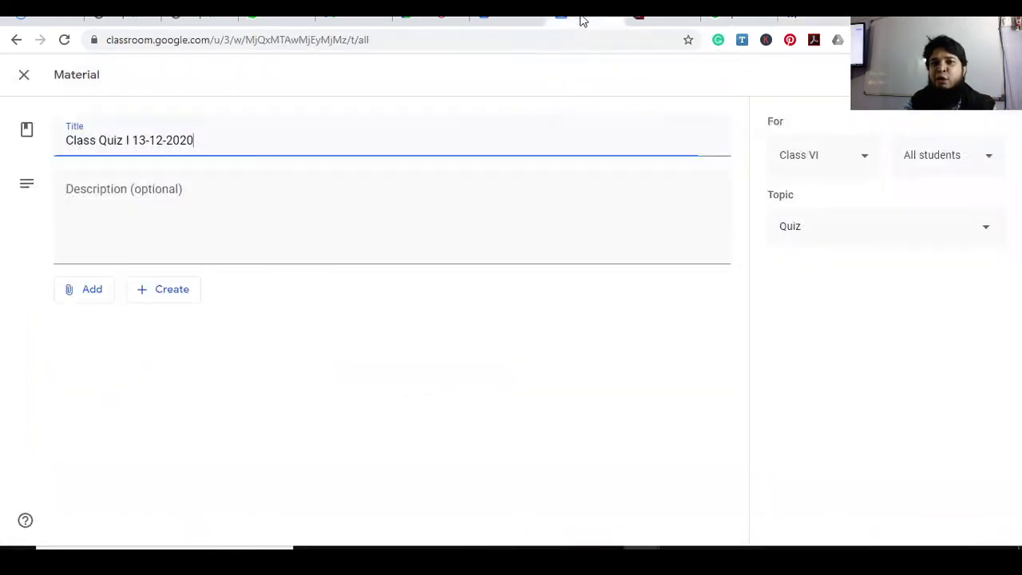
click(122, 198)
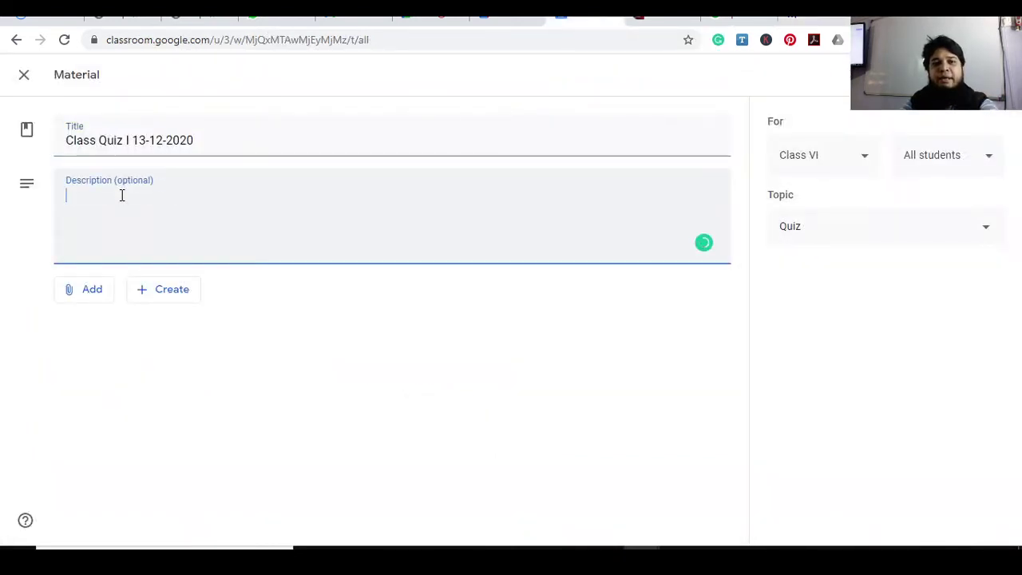
key(ctrl+v)
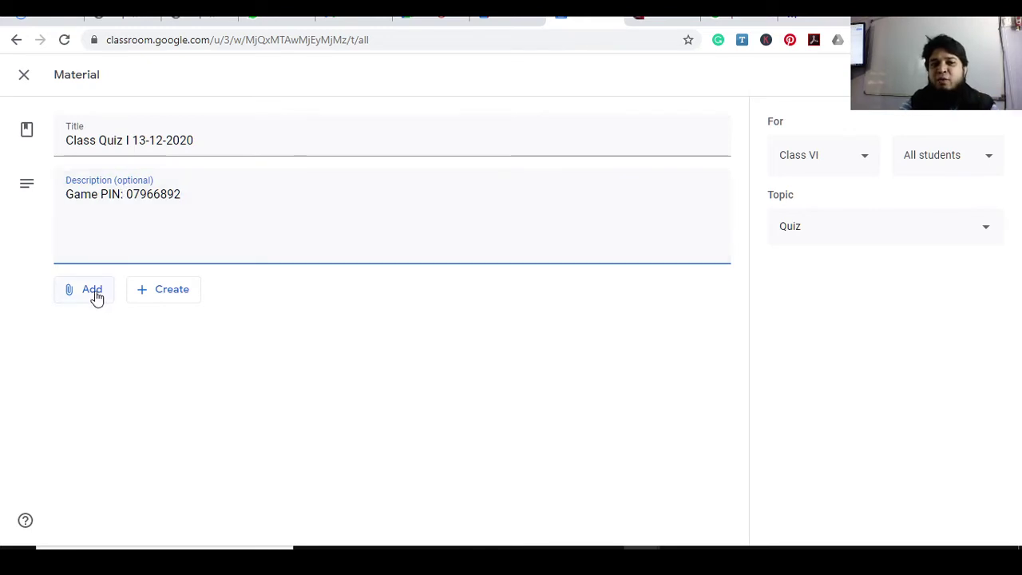
click(96, 297)
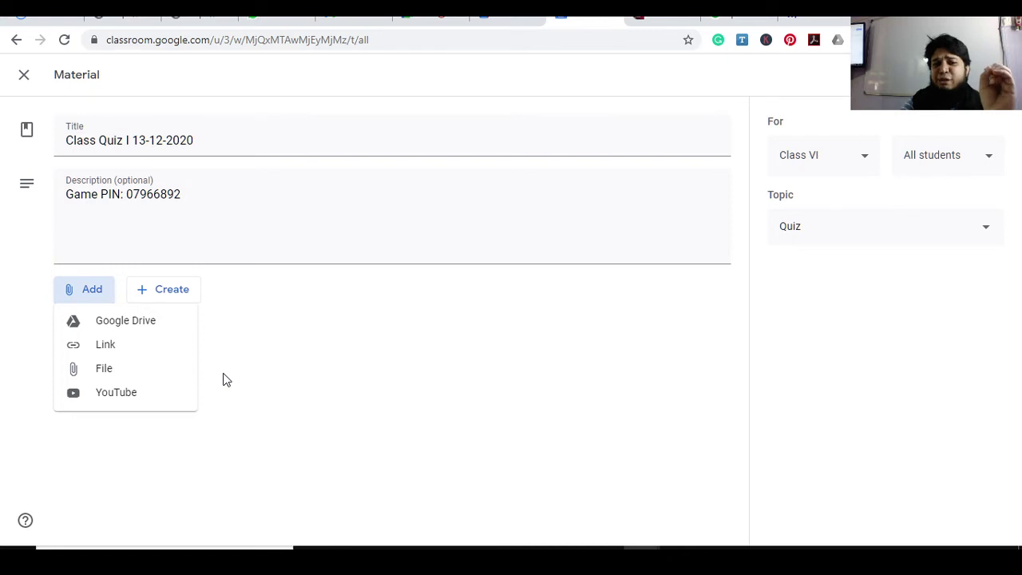
Copy the Kahoot challenge URL and attach it to the quiz material as a link
click(790, 19)
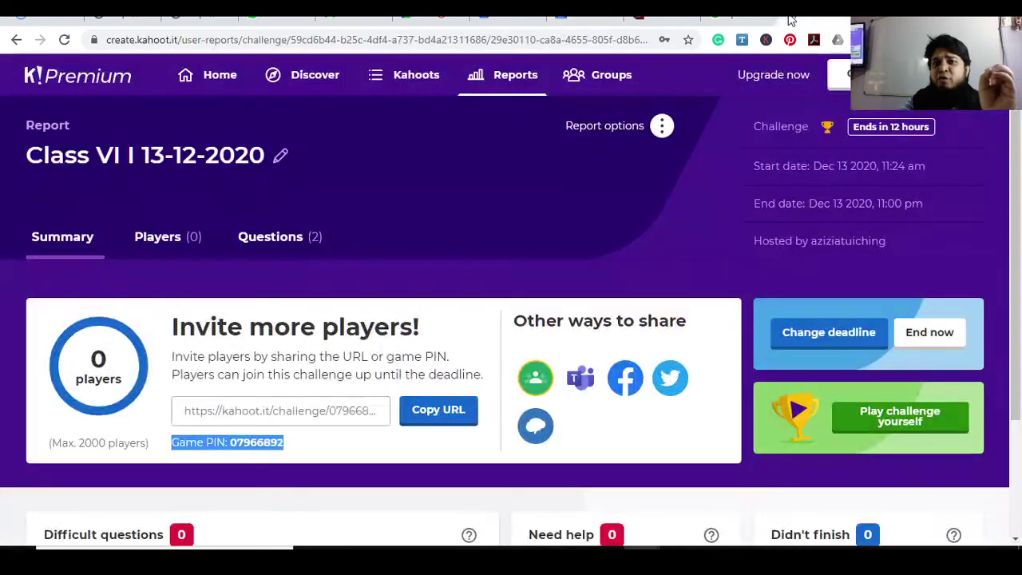
click(431, 411)
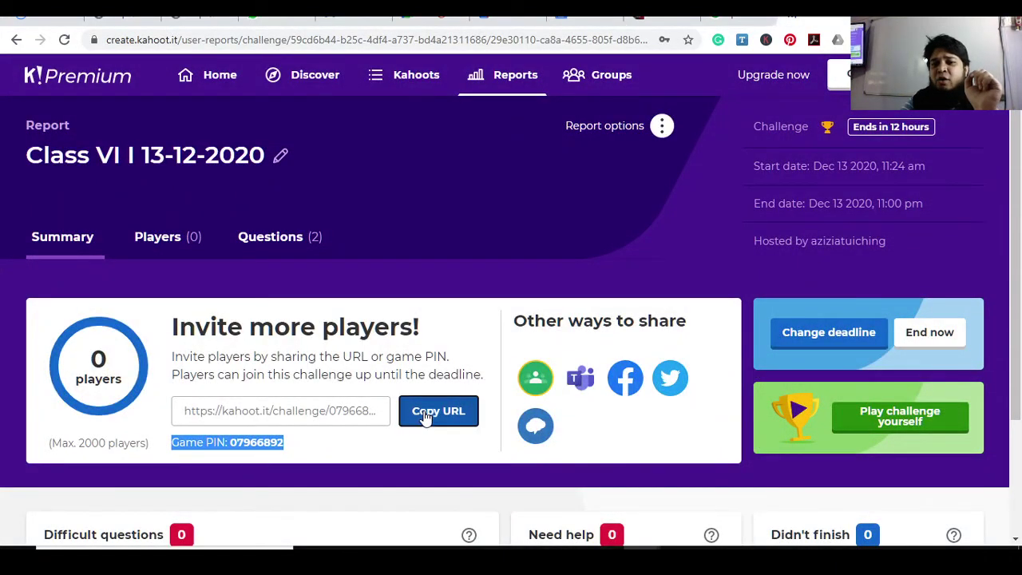
click(578, 20)
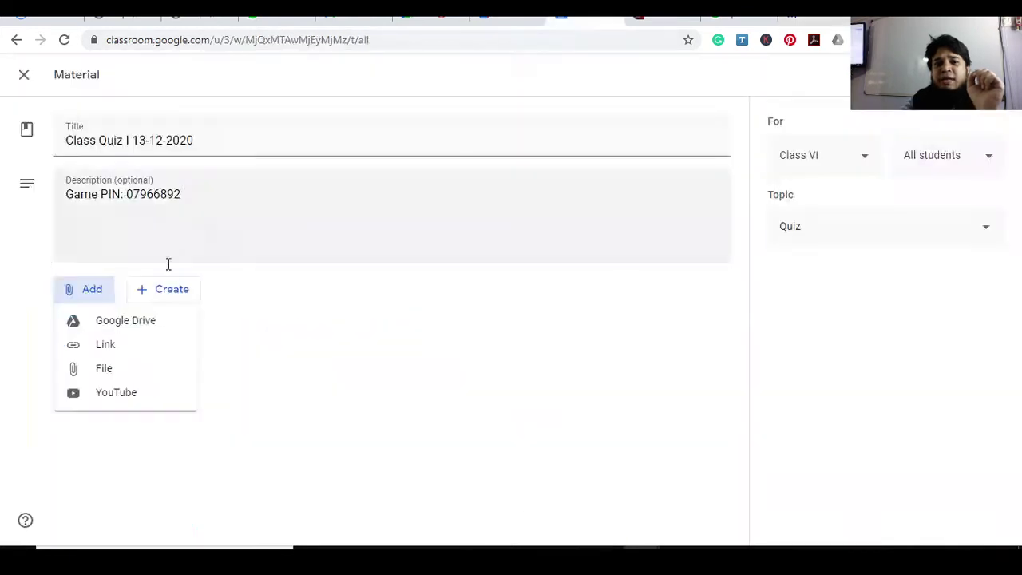
click(112, 345)
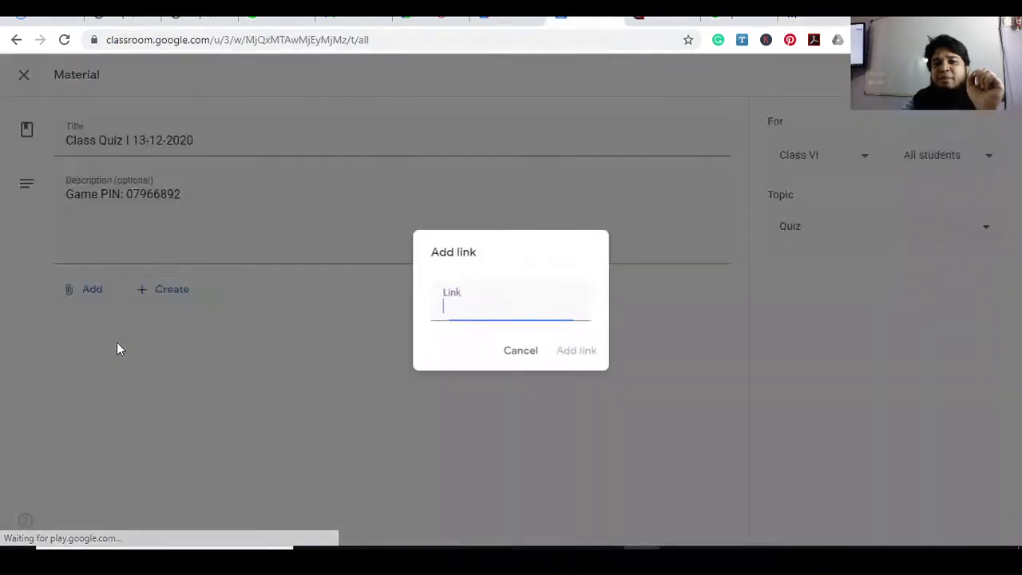
right_click(452, 309)
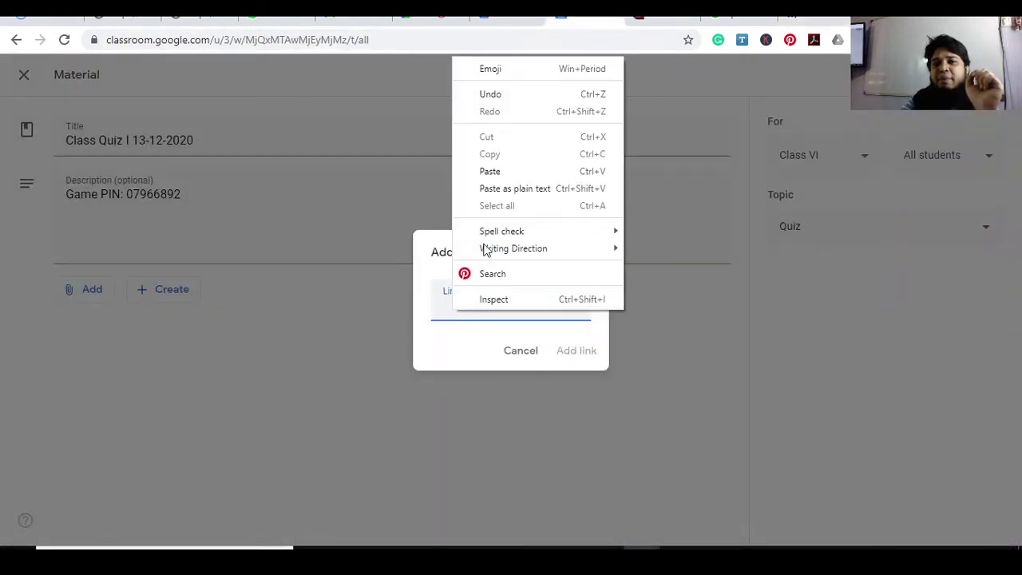
click(475, 172)
click(566, 355)
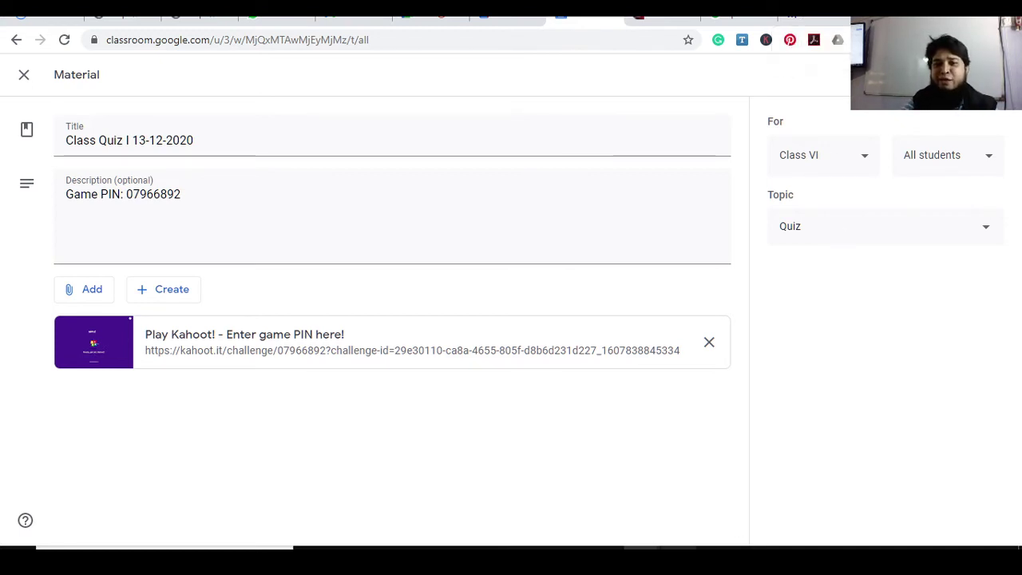
click(678, 559)
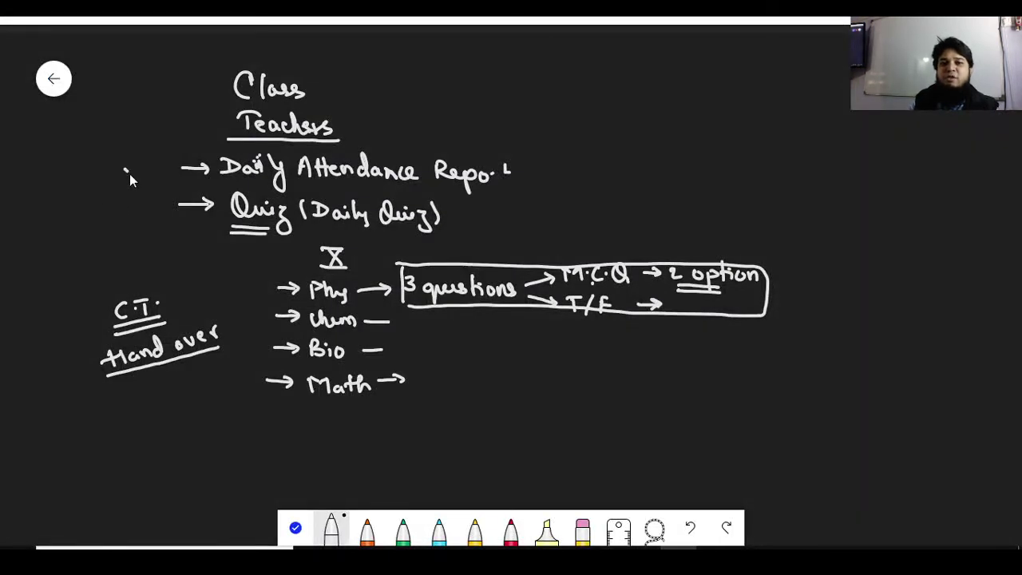
Draw ticks beside Daily Attendance Report and Quiz, and a circled star after Daily Quiz
drag(129, 173, 166, 156)
drag(126, 208, 135, 215)
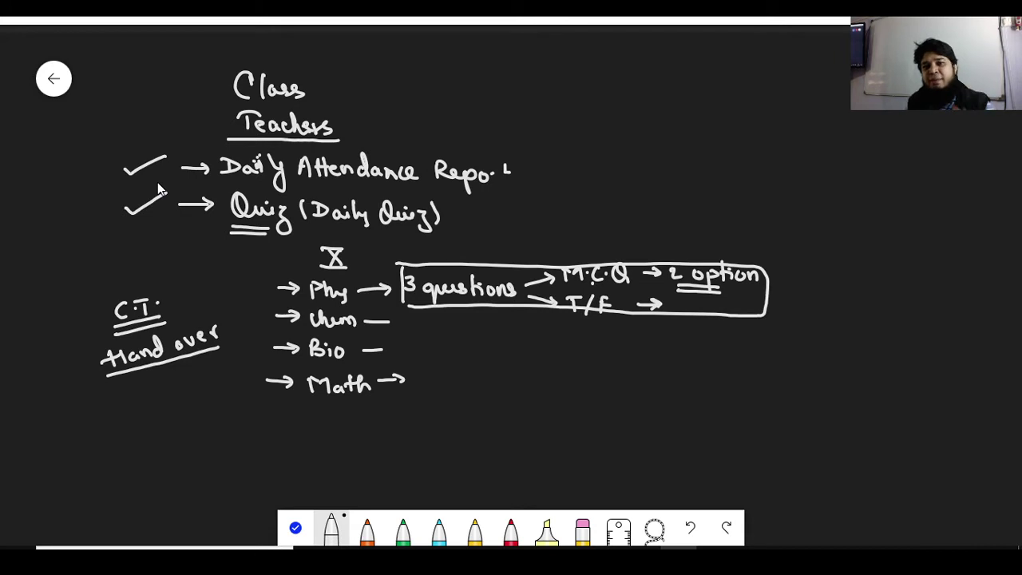
mouse_move(451, 211)
mouse_down()
mouse_move(462, 214)
mouse_move(444, 215)
mouse_up()
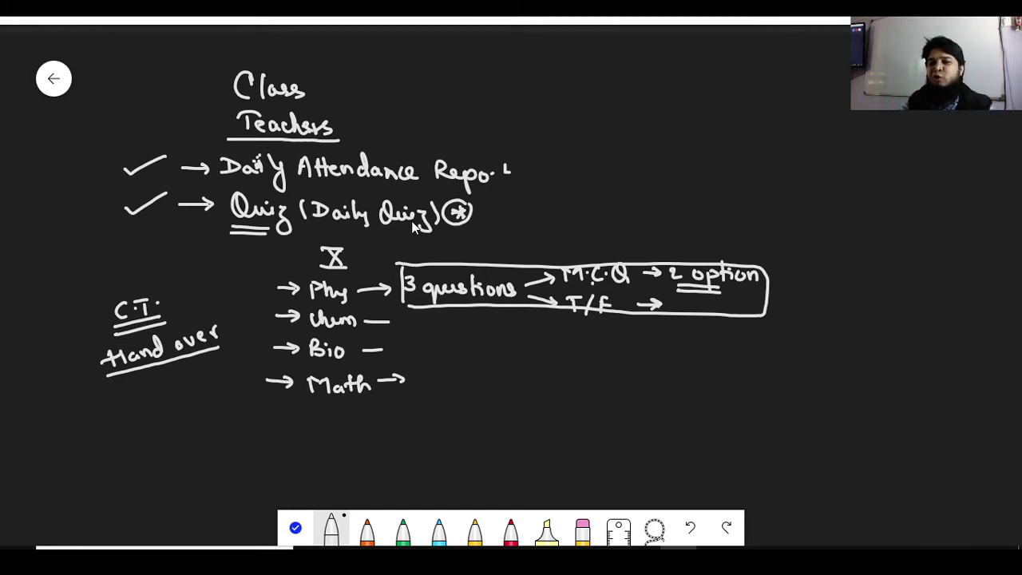
Review the finished Class Quiz I 13-12-2020 material, then return to the Kahoot challenge report
mouse_move(641, 560)
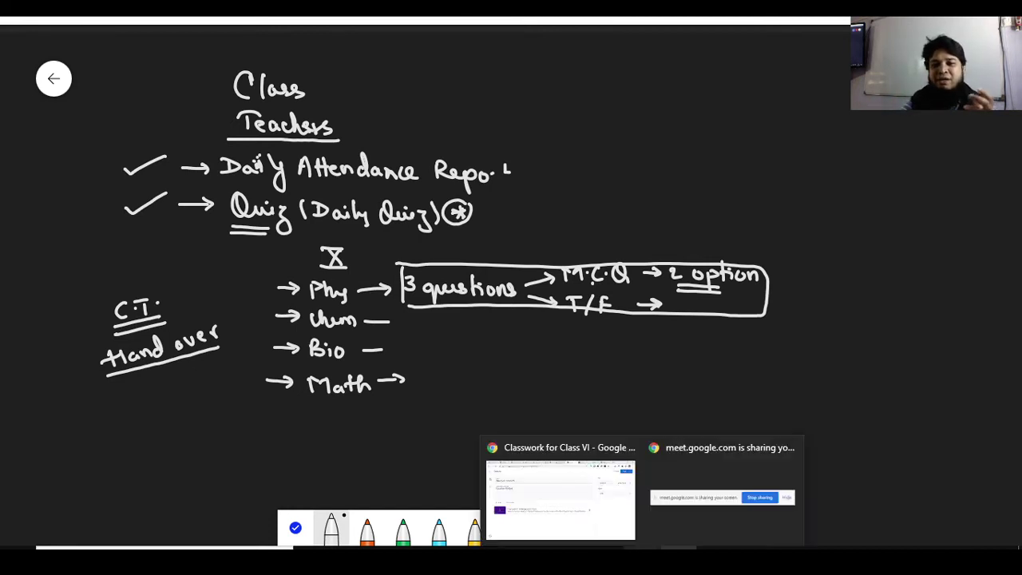
click(545, 500)
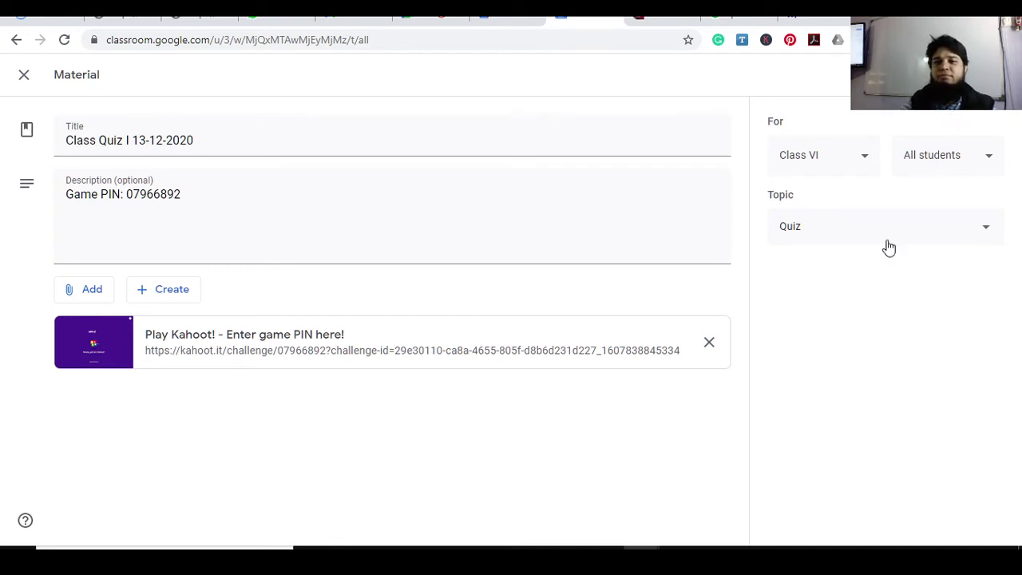
mouse_move(677, 559)
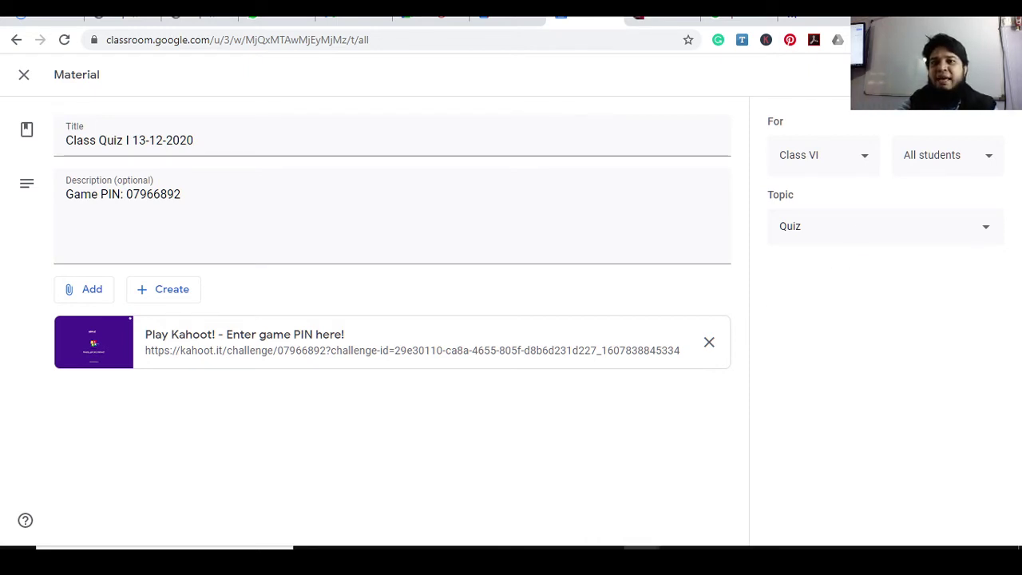
click(805, 17)
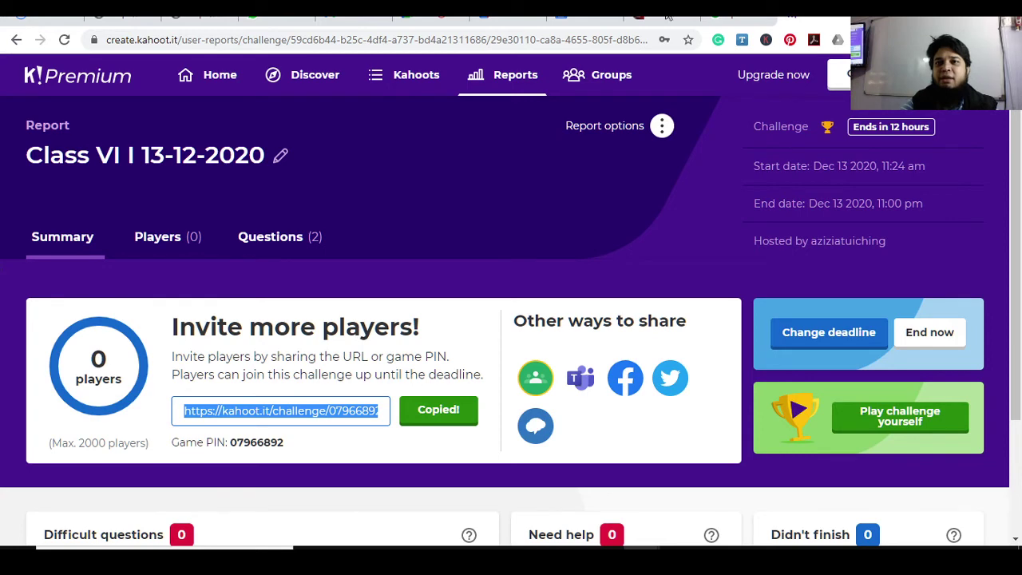
Show the mirrored phone screen from the 192.168.1.6:8080 browser tab
click(636, 16)
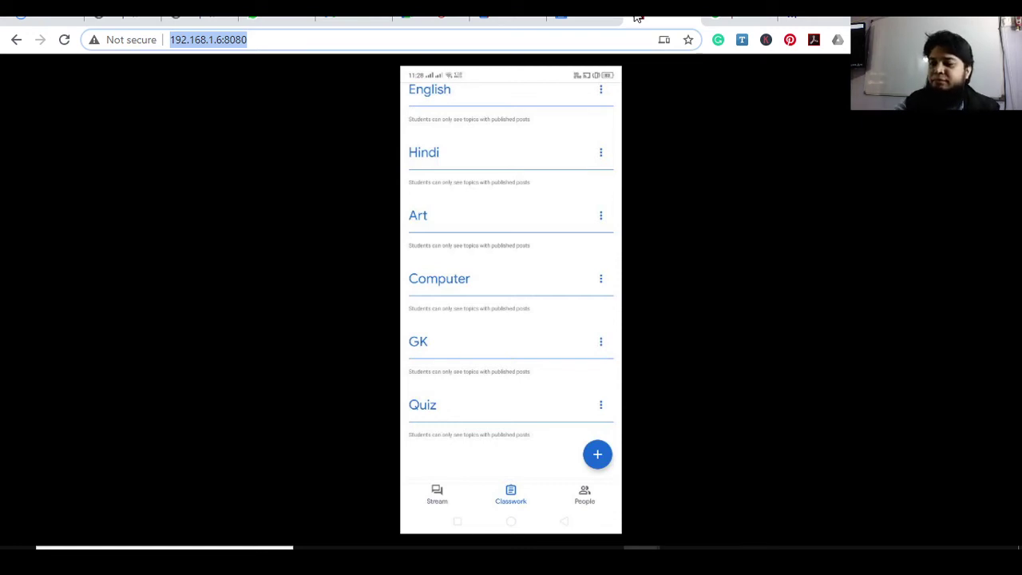
Switch to the Google Meet call and open the meeting chat, glancing at the whiteboard
click(409, 21)
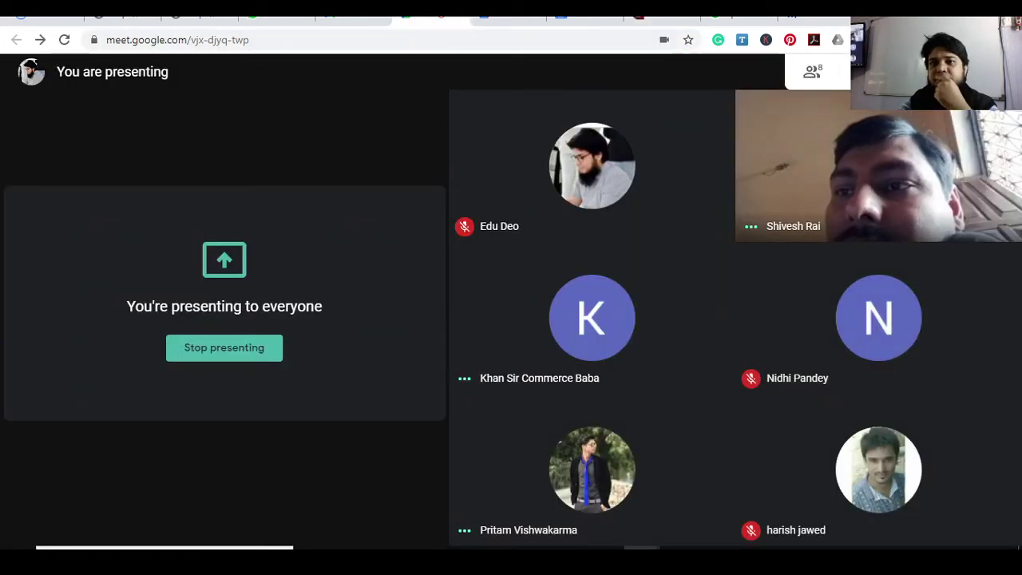
click(811, 71)
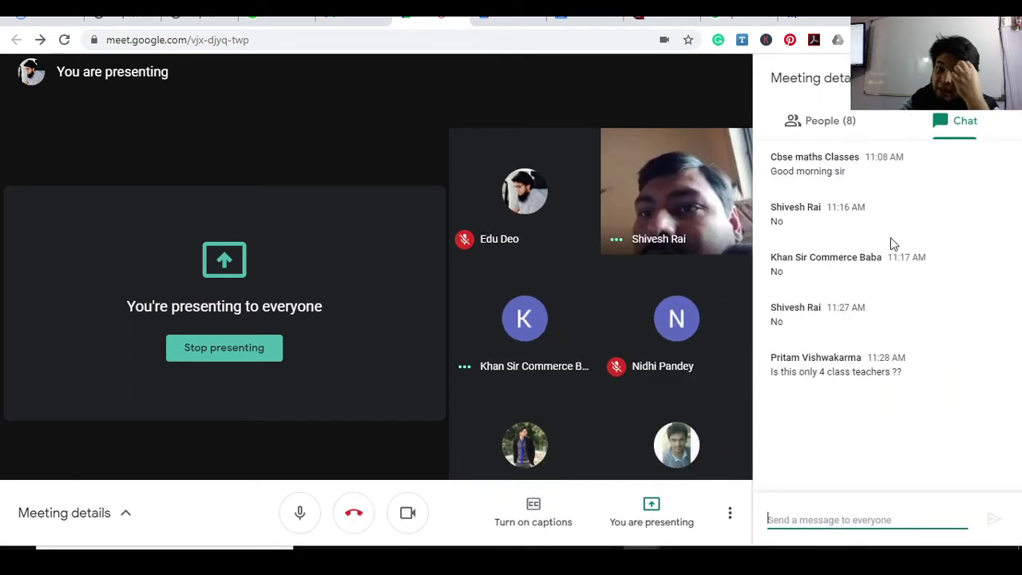
key(alt+Tab)
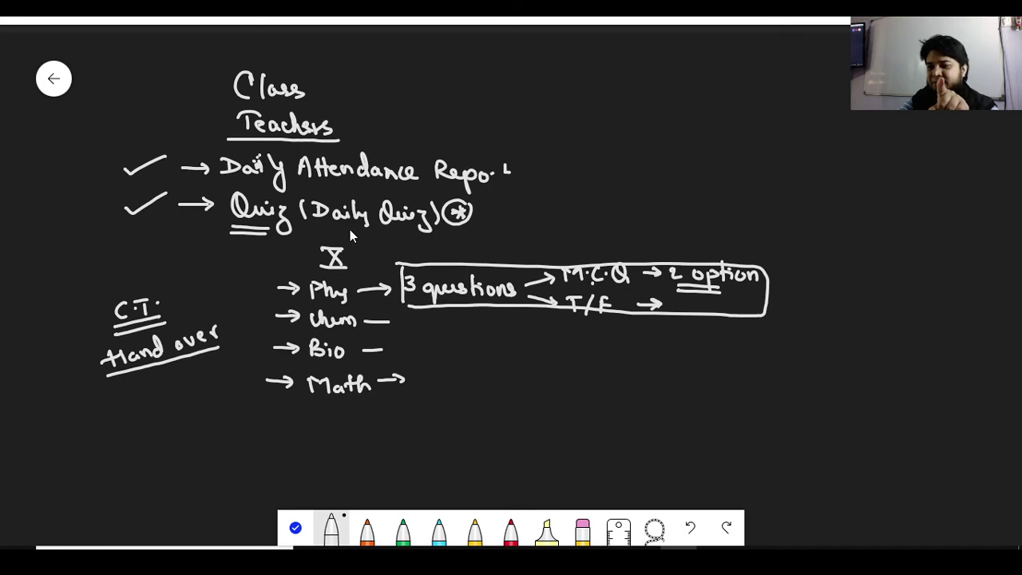
click(603, 518)
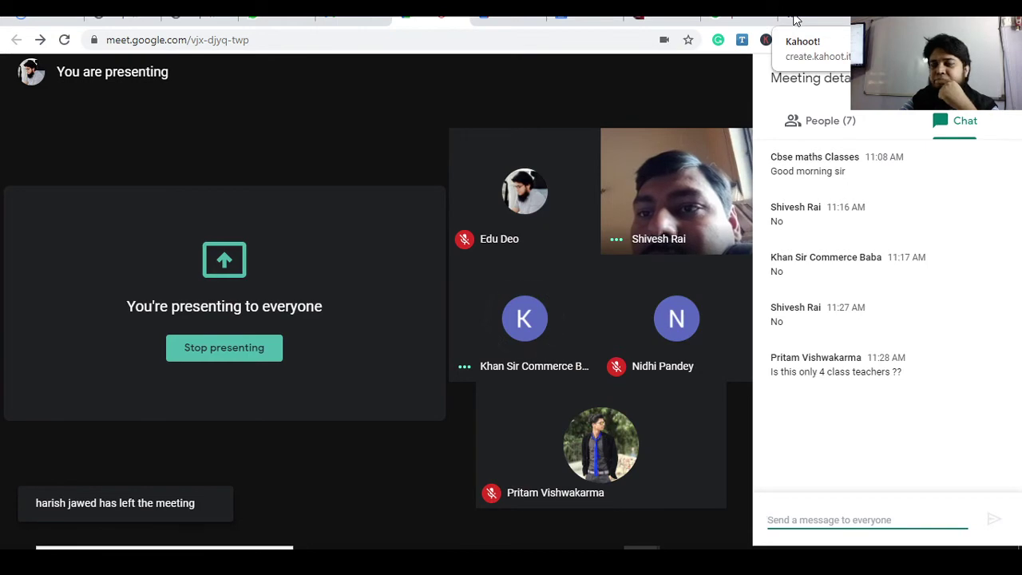
End the Class VI I 13-12-2020 Kahoot challenge now, then return to the speed test results
click(795, 19)
click(926, 335)
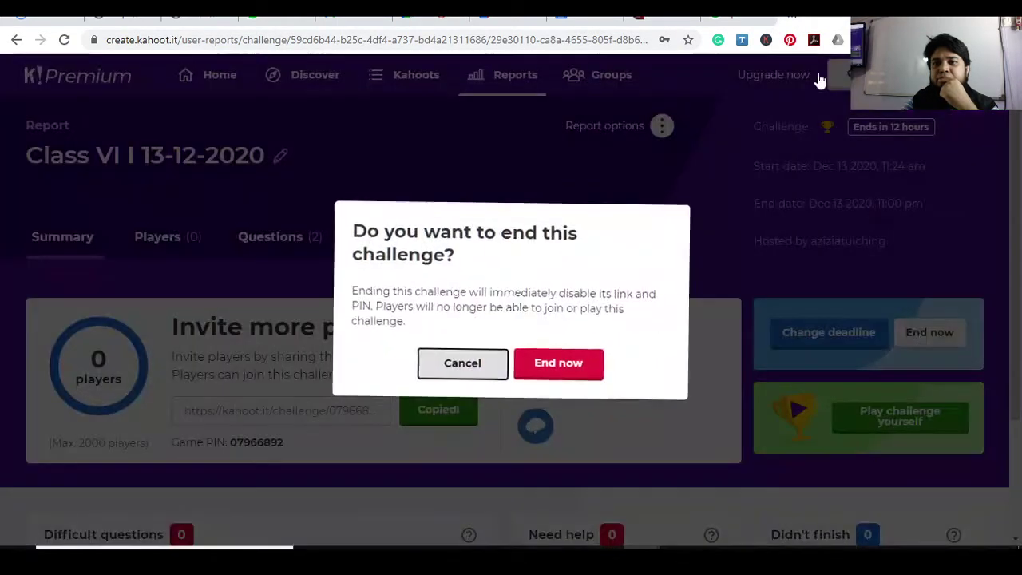
click(561, 362)
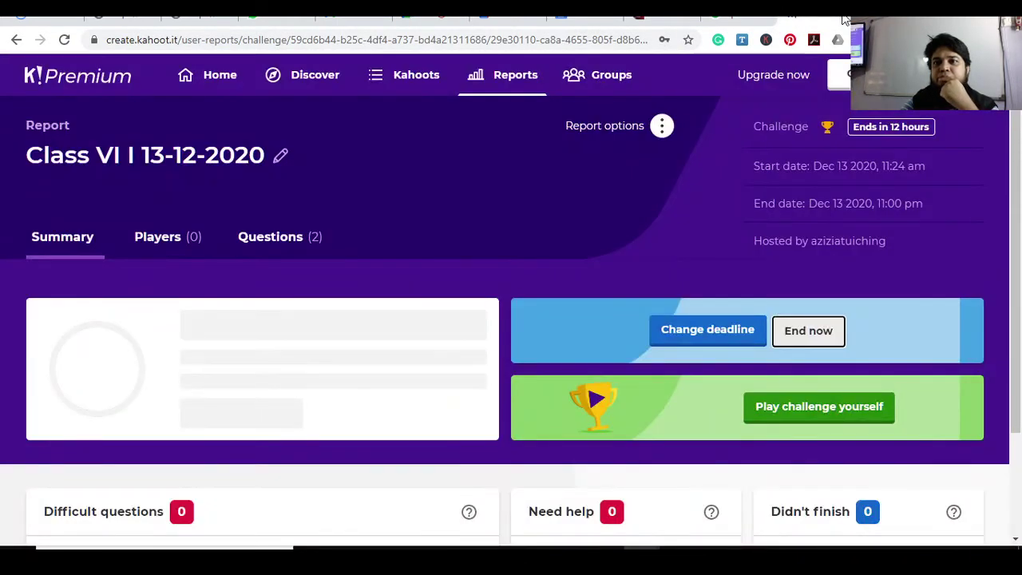
click(570, 17)
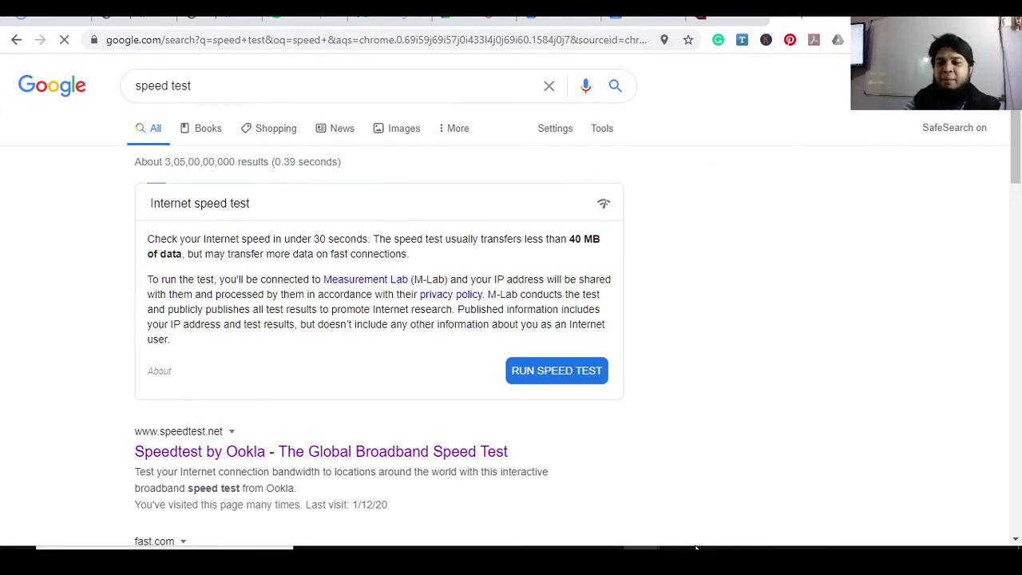
Alt+Tab from Chrome back to Microsoft Whiteboard
key(alt+Tab)
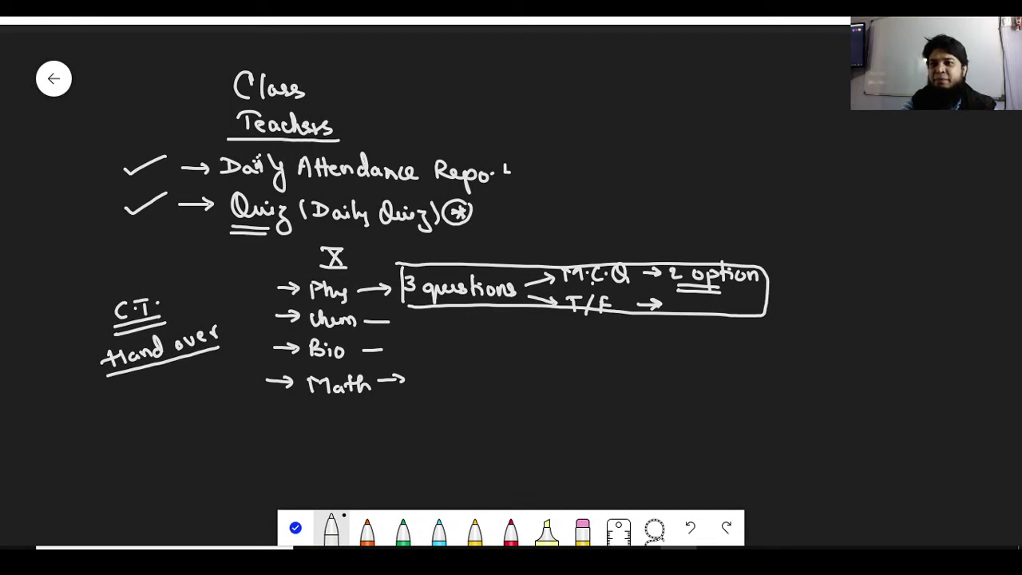
Clear the whiteboard and handwrite an underlined 'Subject Teachers' heading at the top
click(944, 139)
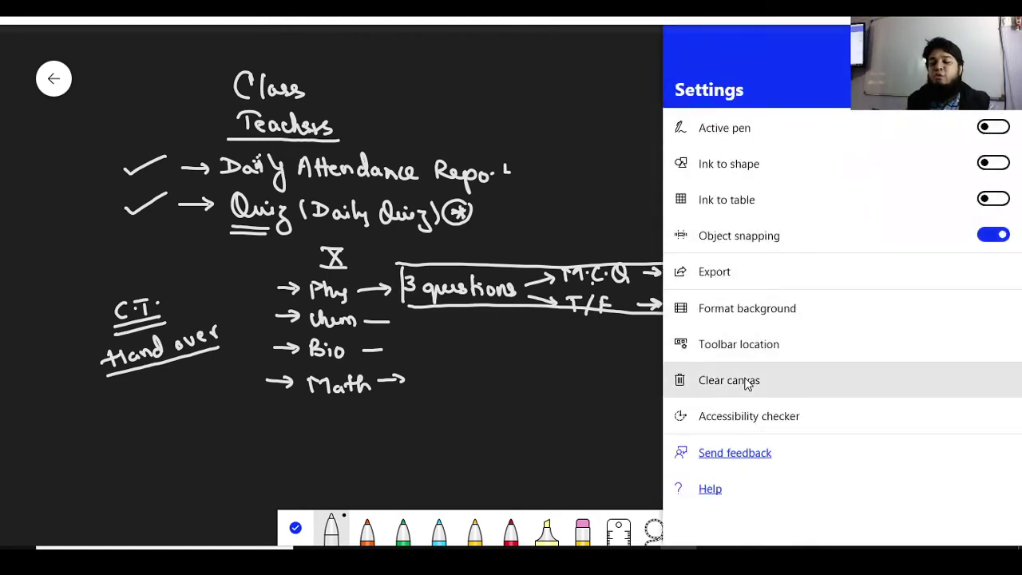
click(744, 380)
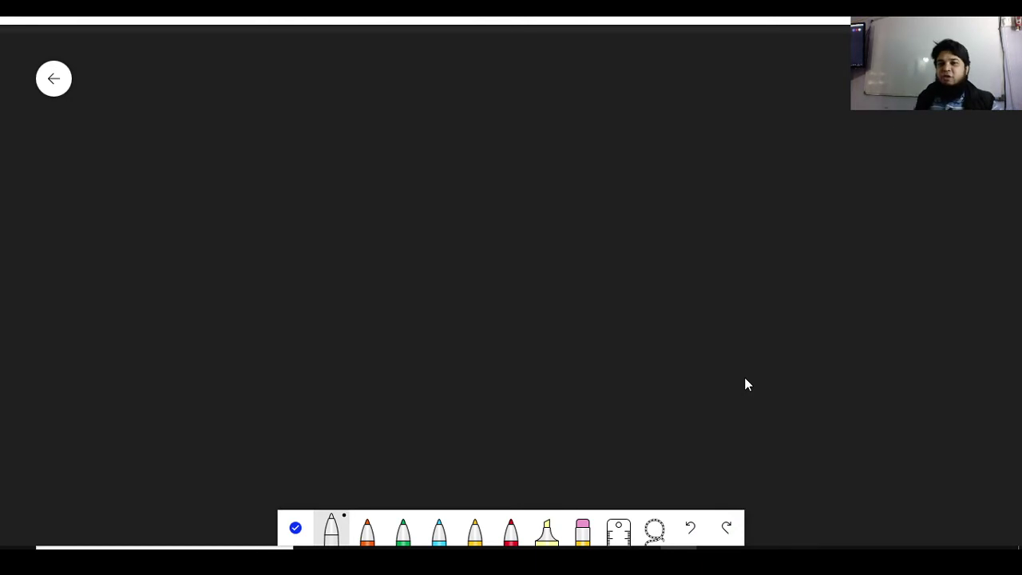
mouse_move(380, 71)
mouse_down()
mouse_move(383, 81)
mouse_move(423, 86)
mouse_move(433, 102)
mouse_move(508, 77)
mouse_move(527, 95)
mouse_move(597, 92)
mouse_up()
drag(371, 105, 599, 103)
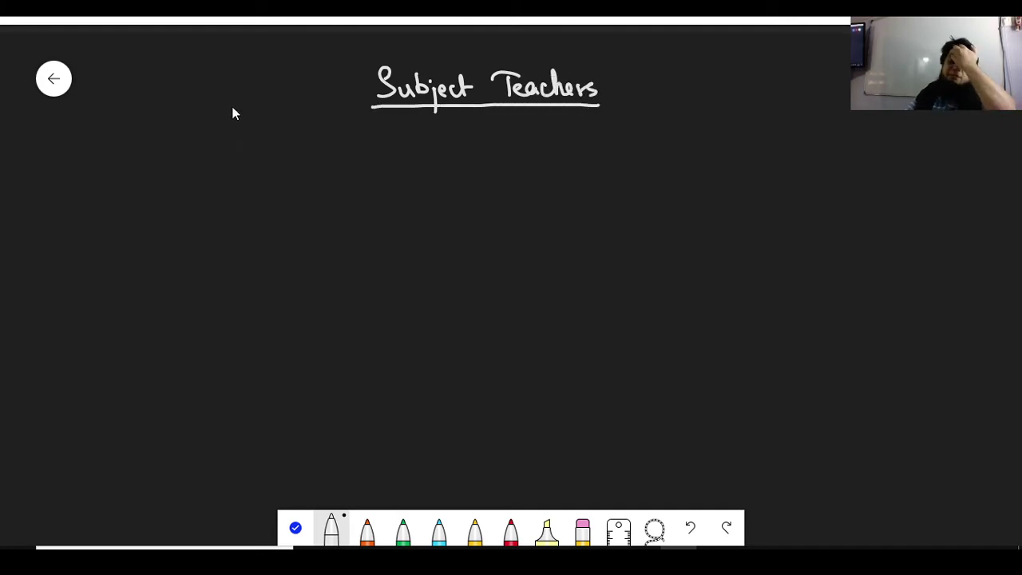
Return to the Classroom tab and close the draft quiz material editor
mouse_move(633, 548)
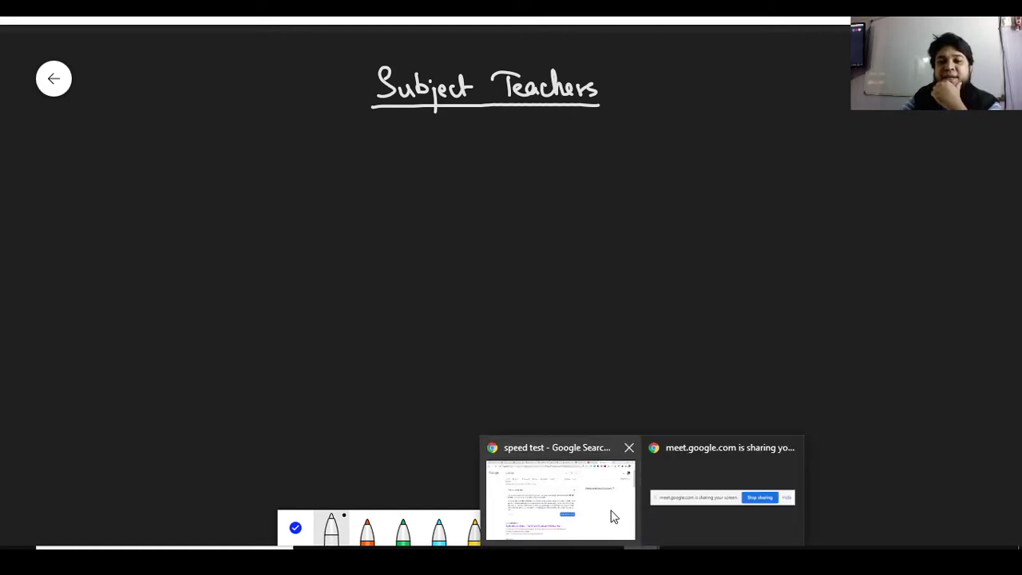
click(611, 514)
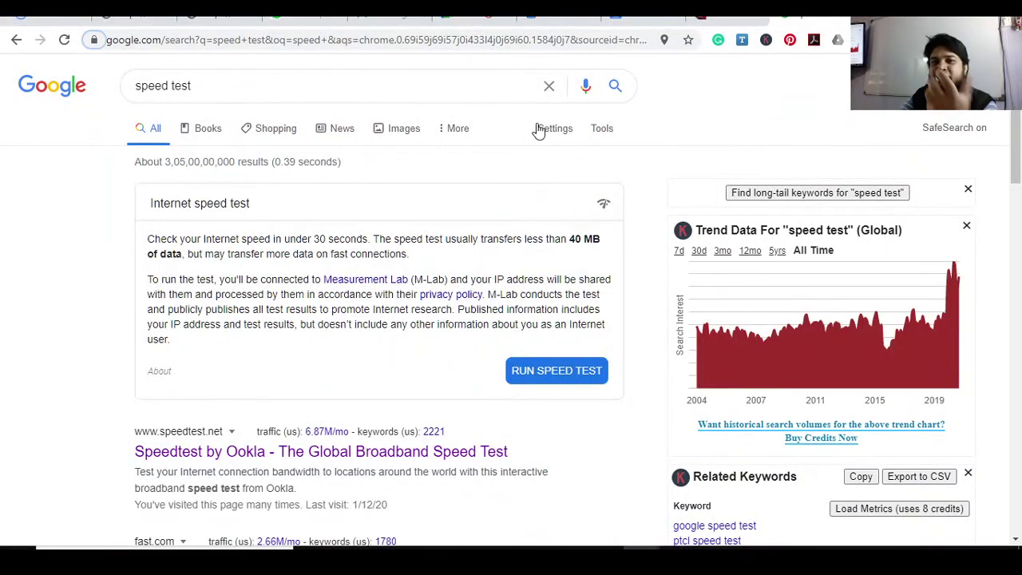
click(623, 18)
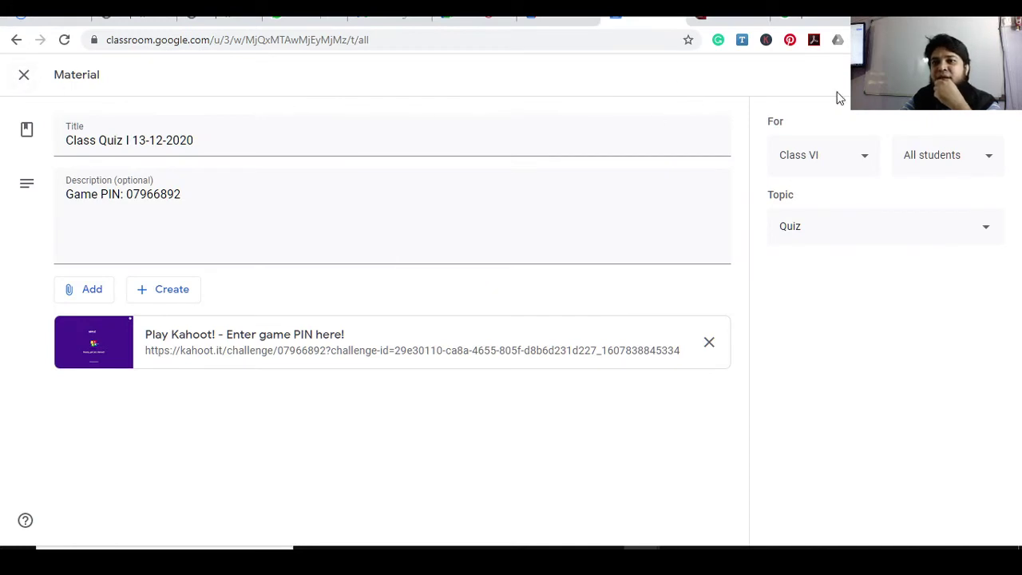
click(25, 78)
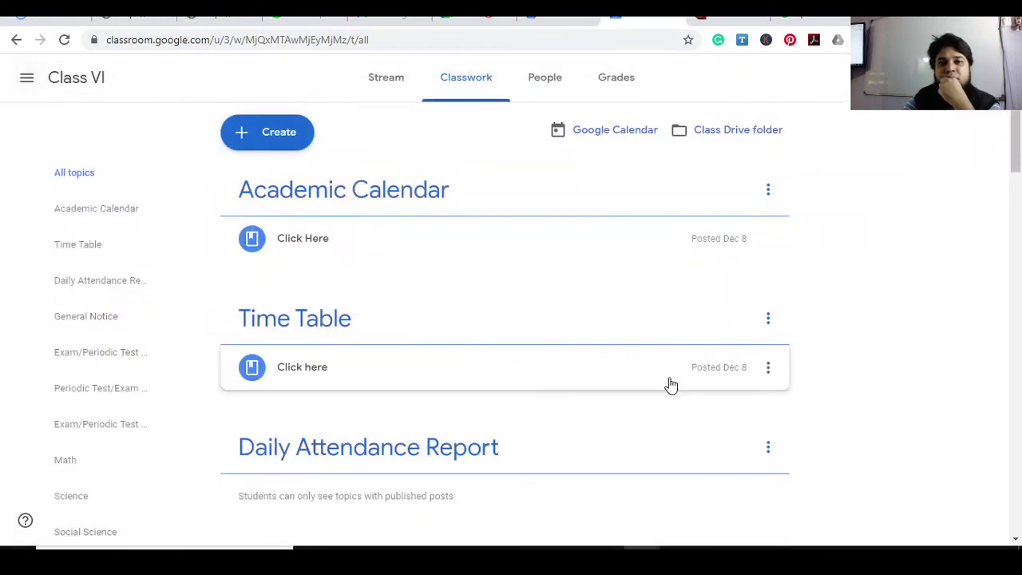
Delete the Class Quiz I 13-12-2020 draft from the Quiz topic, confirming the deletion
drag(1014, 163, 1020, 550)
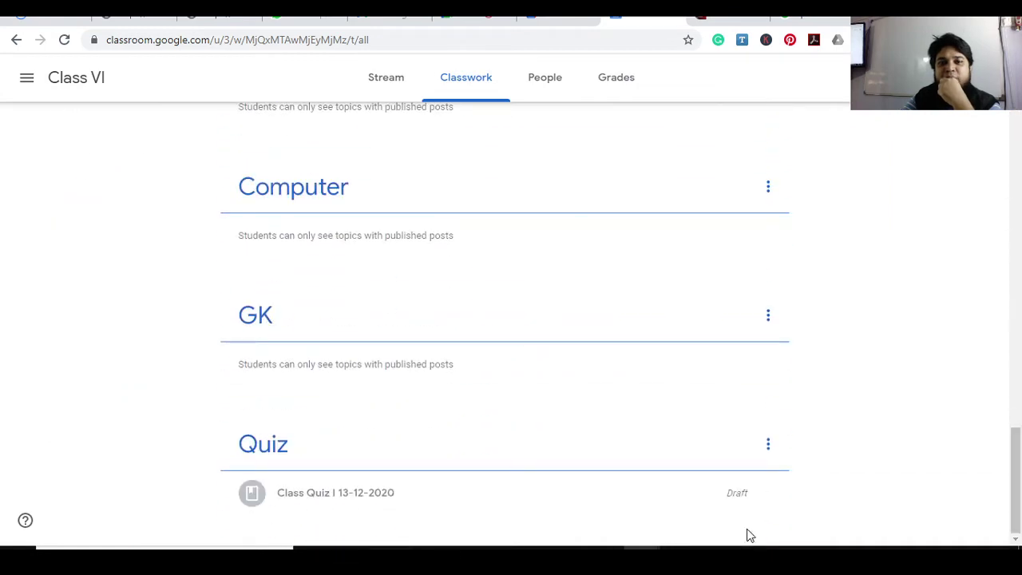
click(769, 495)
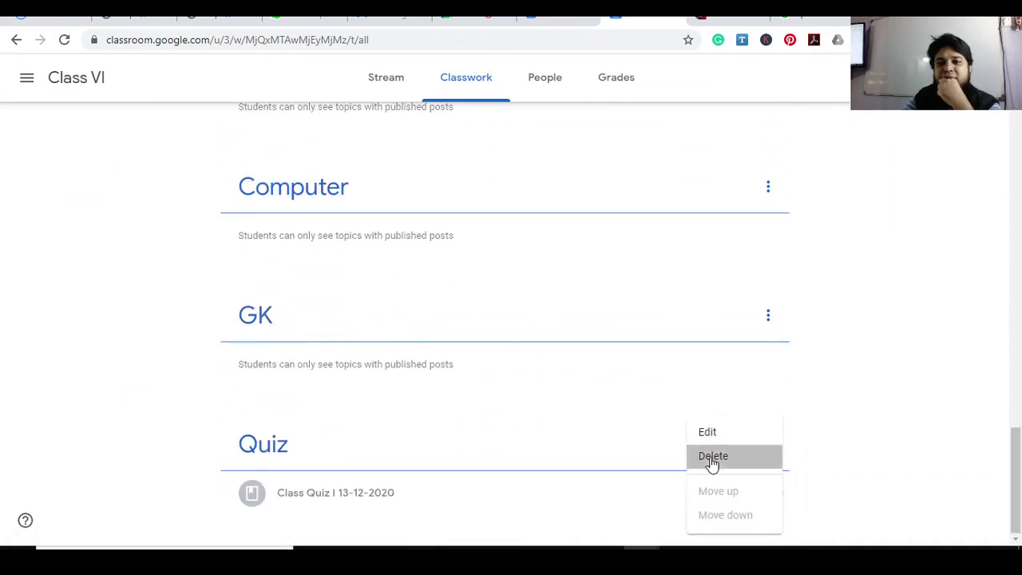
click(710, 458)
click(554, 325)
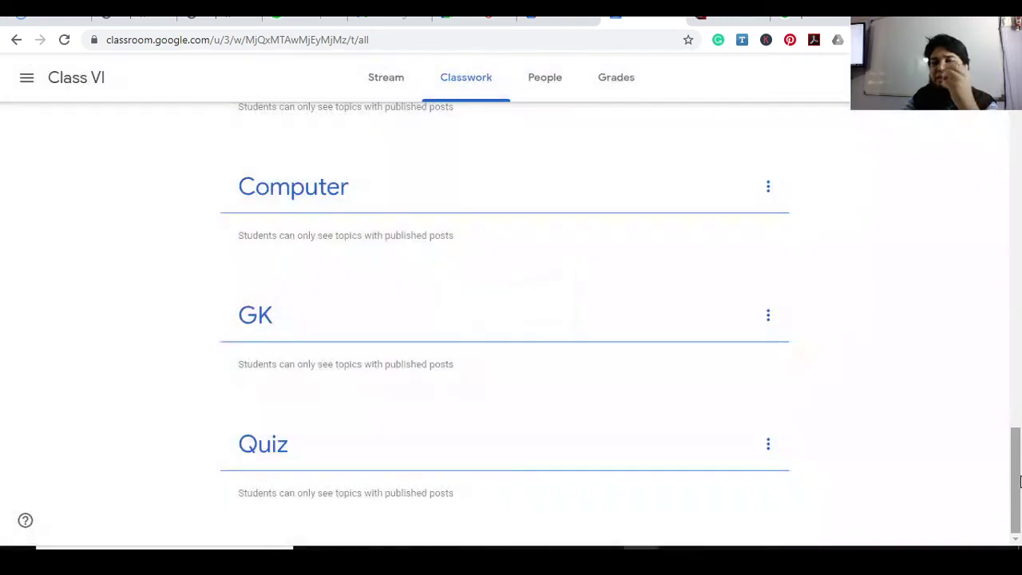
drag(1019, 481, 1019, 444)
Open the Class XI (Science) class and show its Classwork page
click(28, 79)
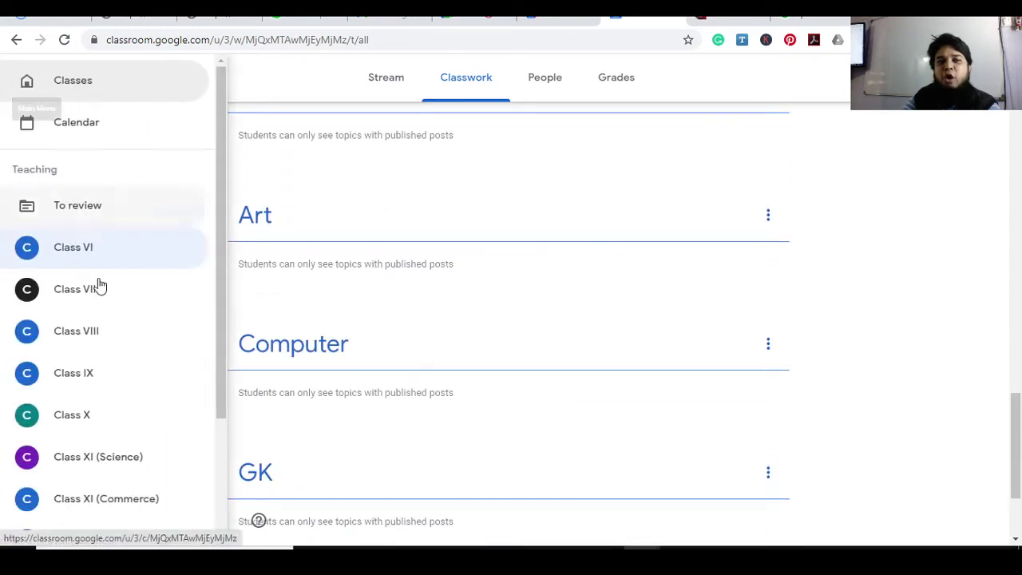
click(127, 468)
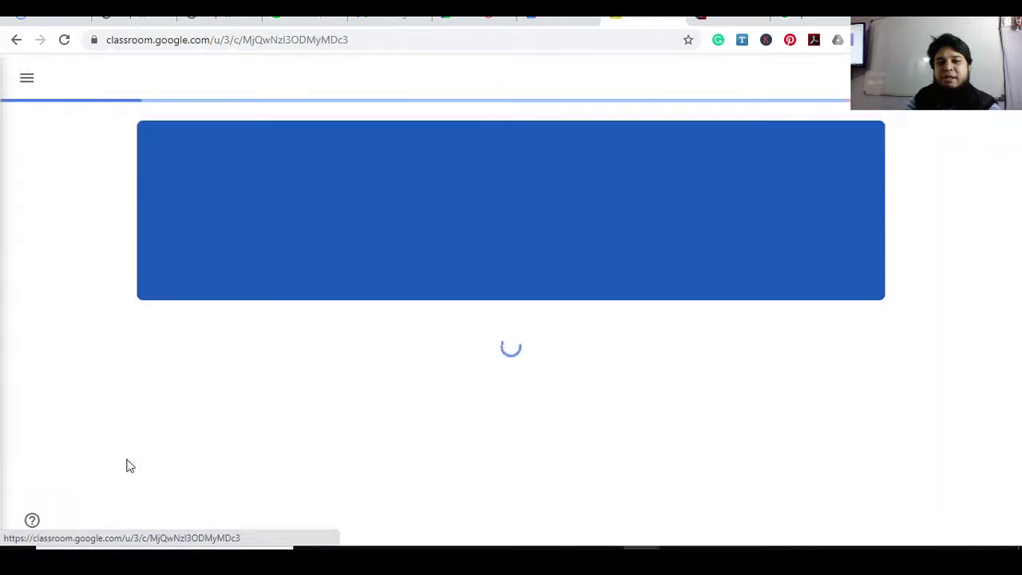
click(483, 83)
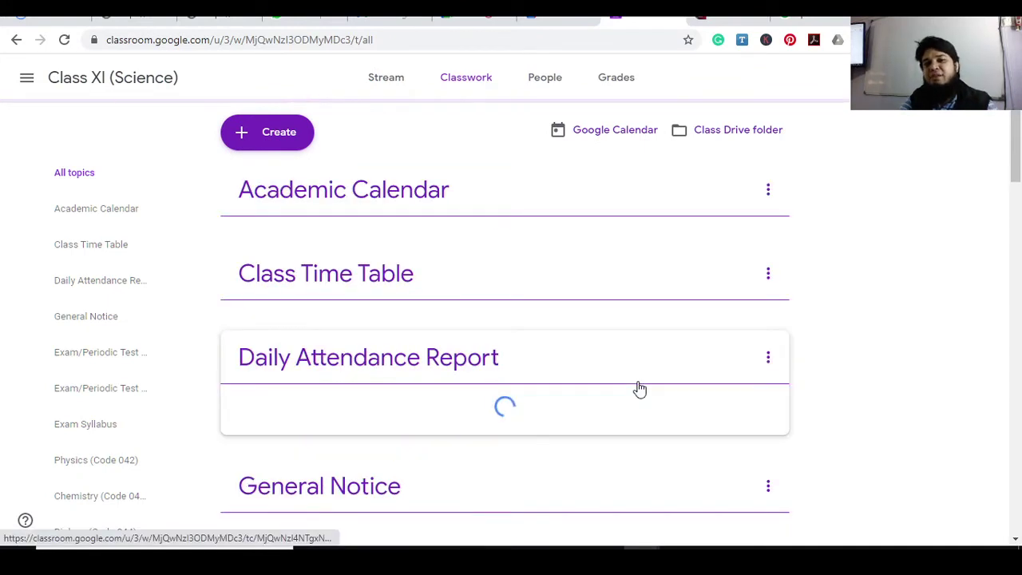
drag(1017, 165, 1016, 411)
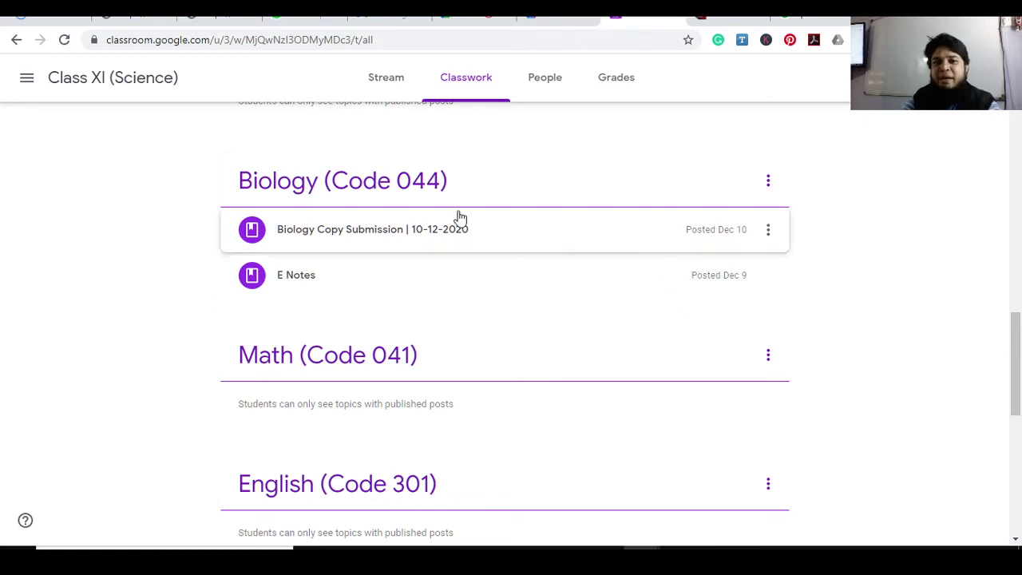
Expand the E Notes post, then expand and collapse Biology Copy Submission under Biology (Code 044)
click(283, 277)
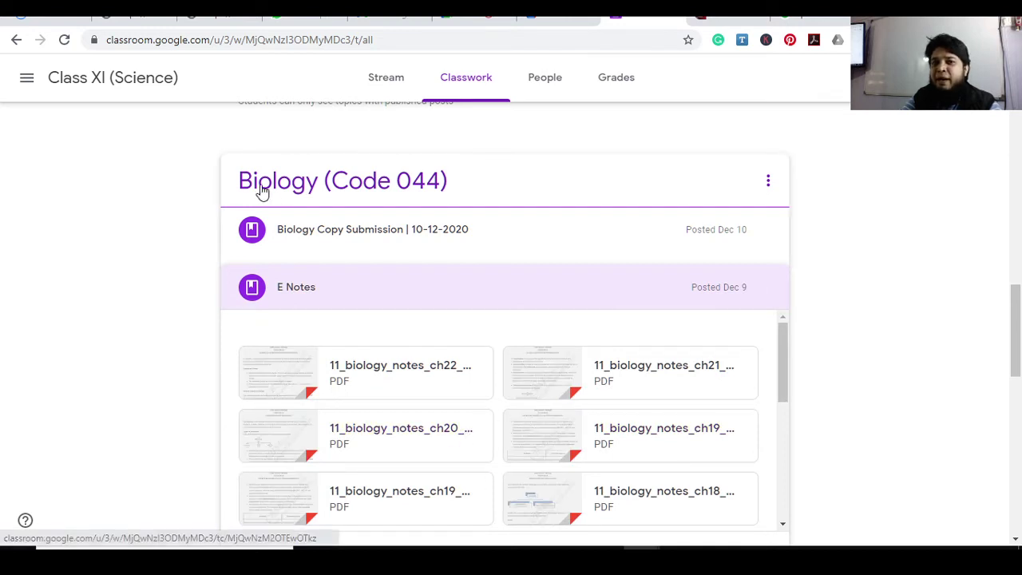
click(319, 239)
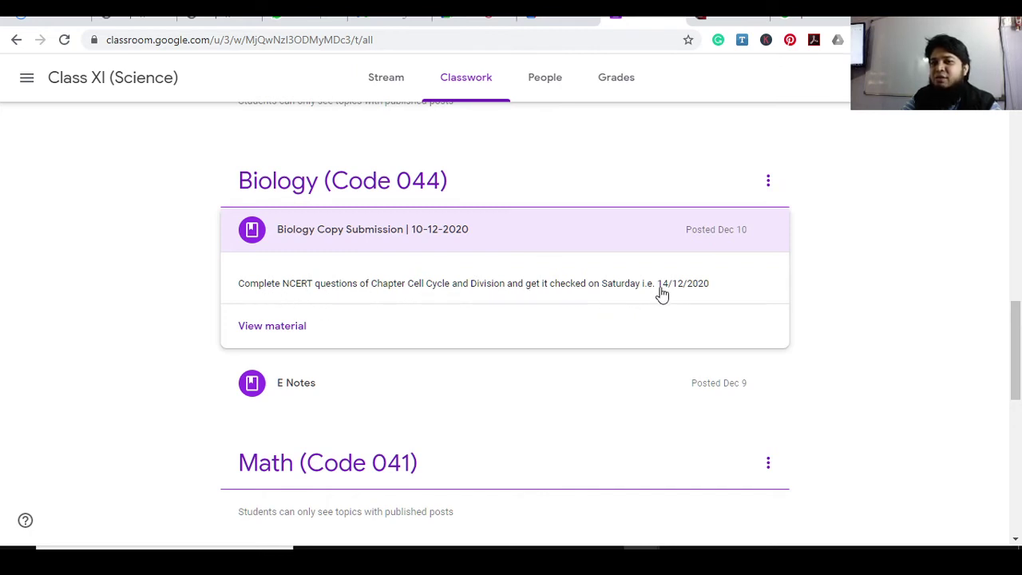
click(444, 240)
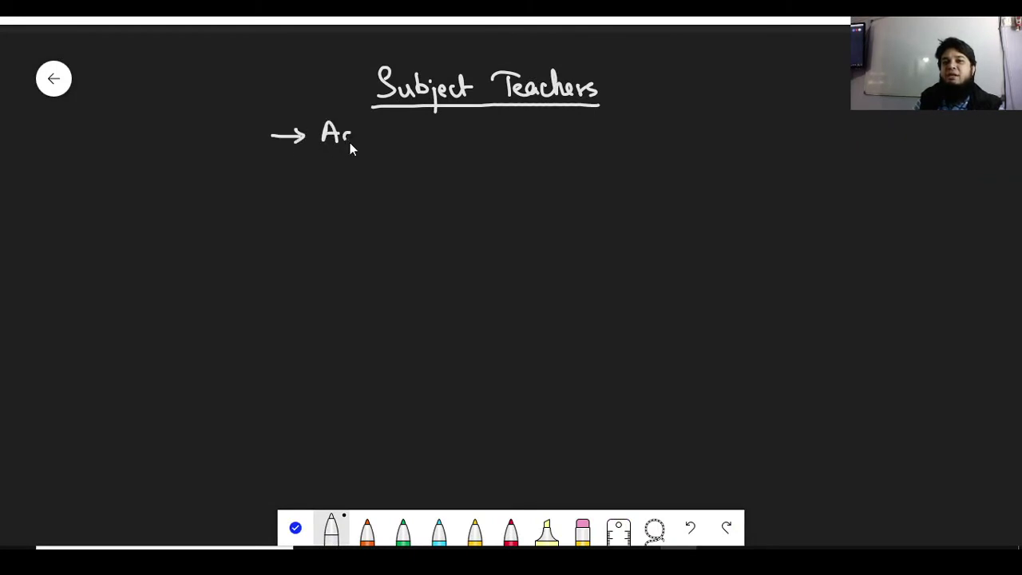
Handwrite '→ Activity → Snapshot (P/G → Management)' with a '↳ Record' branch beneath the bracket
drag(349, 142, 401, 137)
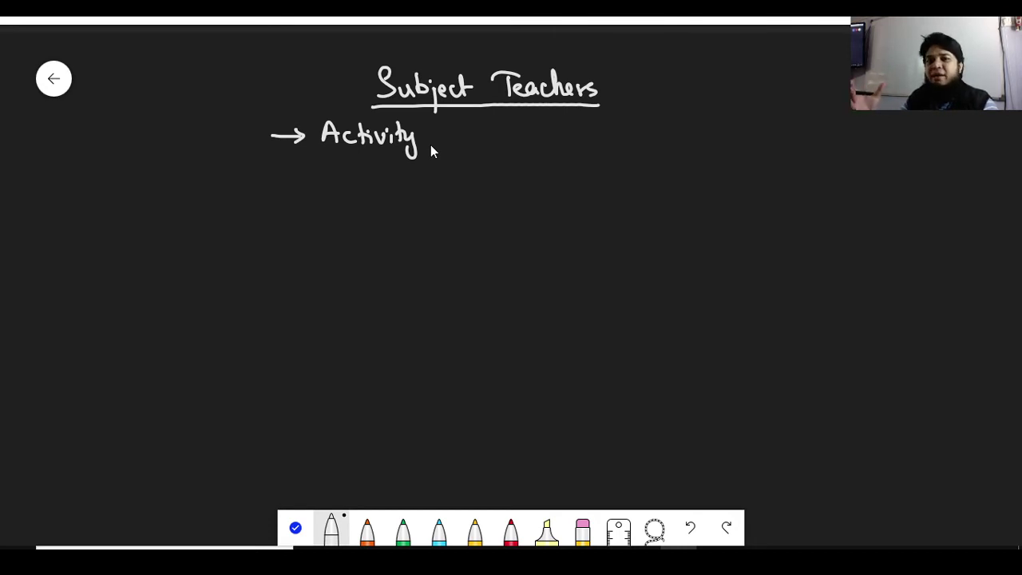
mouse_move(446, 136)
mouse_down()
mouse_move(521, 150)
mouse_move(530, 128)
mouse_move(547, 140)
mouse_move(587, 140)
mouse_up()
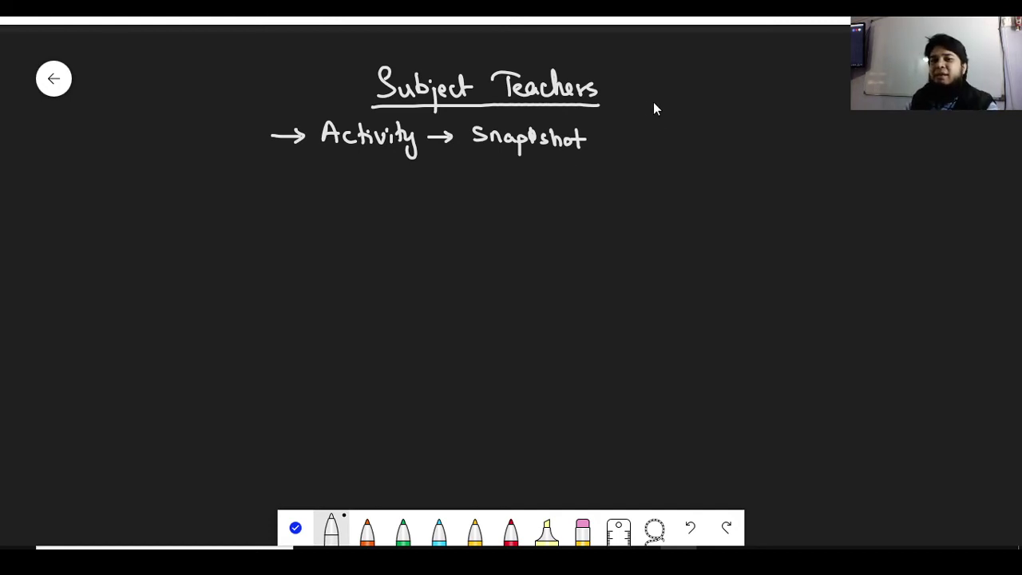
mouse_move(619, 148)
mouse_down()
mouse_move(621, 157)
mouse_move(639, 136)
mouse_up()
drag(655, 123, 673, 140)
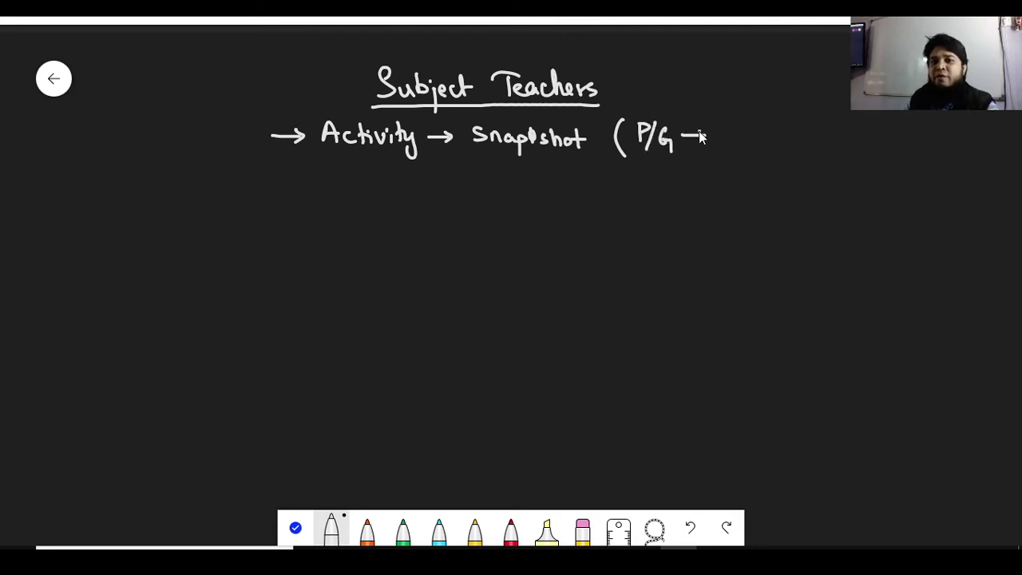
mouse_move(748, 143)
mouse_down()
mouse_move(823, 146)
mouse_move(836, 129)
mouse_move(852, 148)
mouse_up()
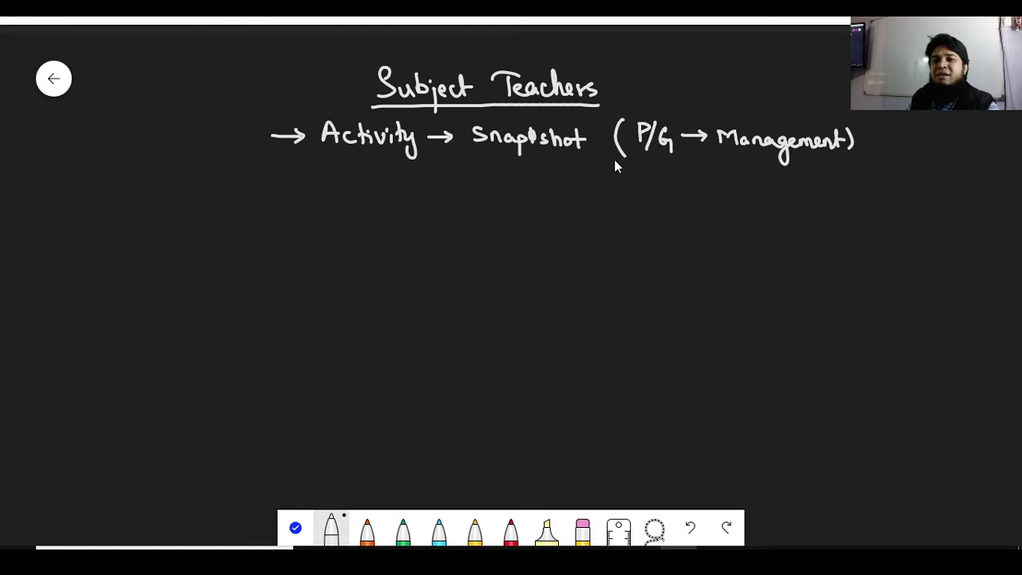
drag(619, 175, 620, 178)
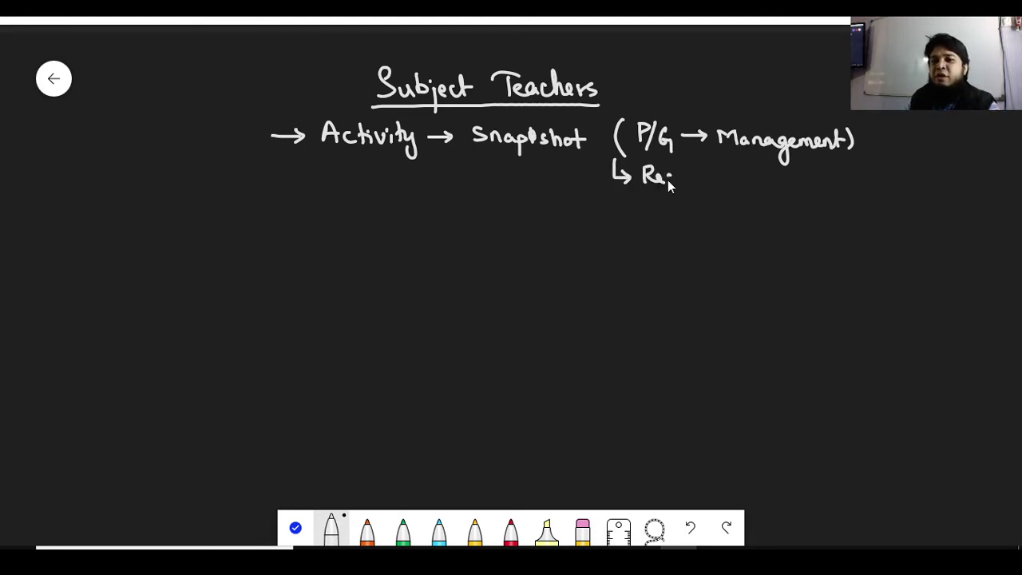
drag(667, 179, 704, 185)
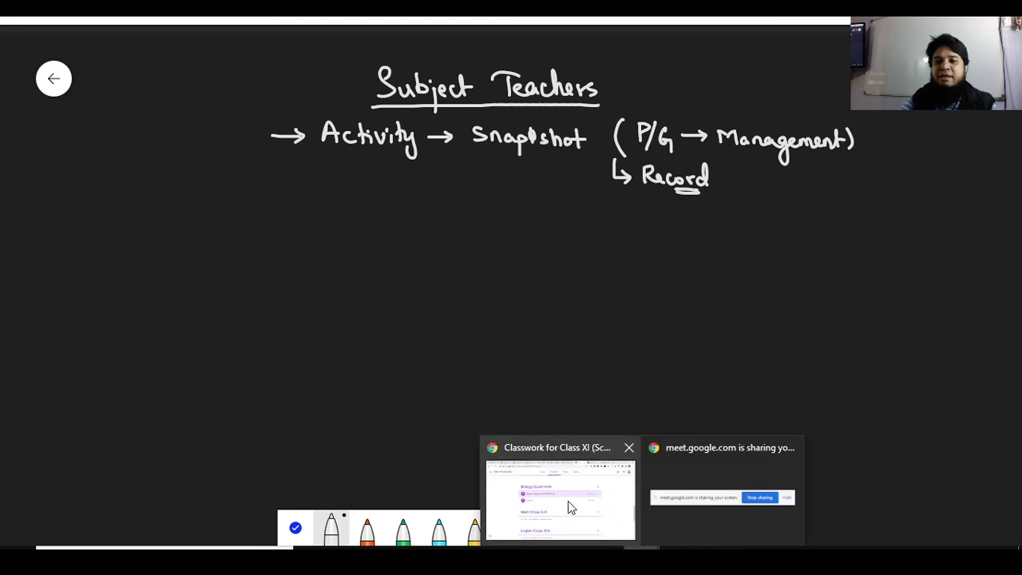
Back in Chrome, open the Class VI class and its Classwork page
click(567, 506)
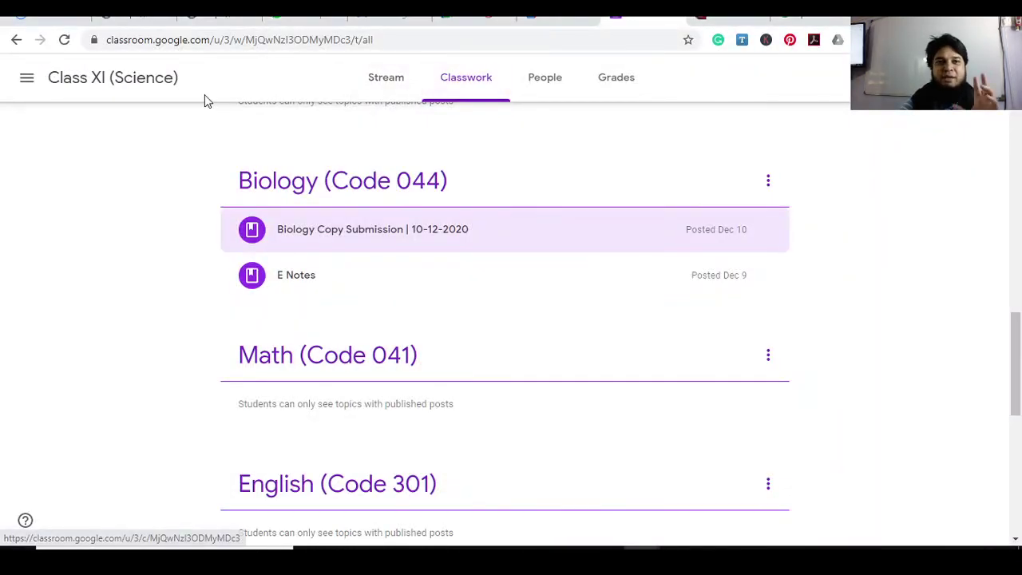
click(26, 77)
click(81, 249)
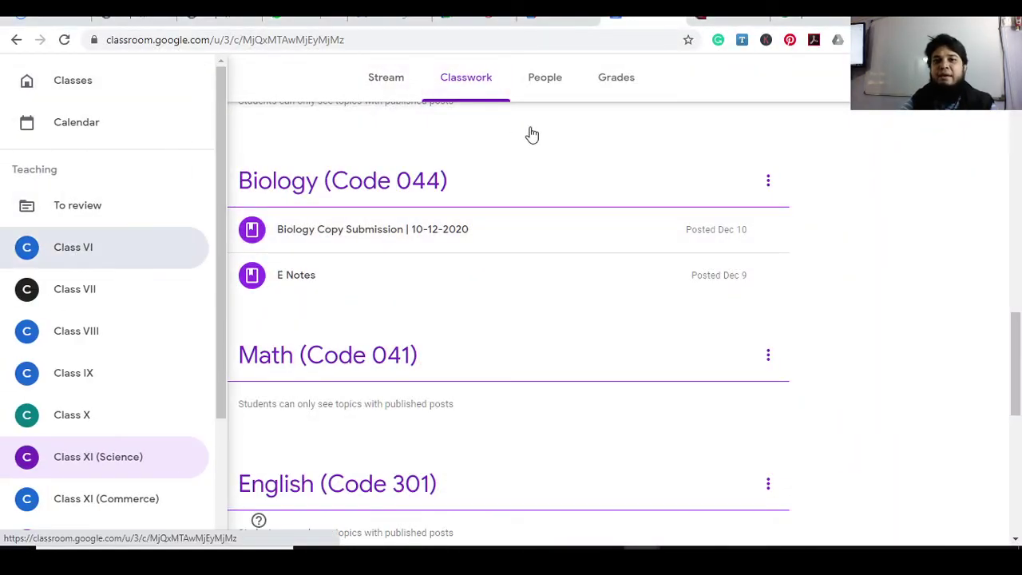
click(467, 80)
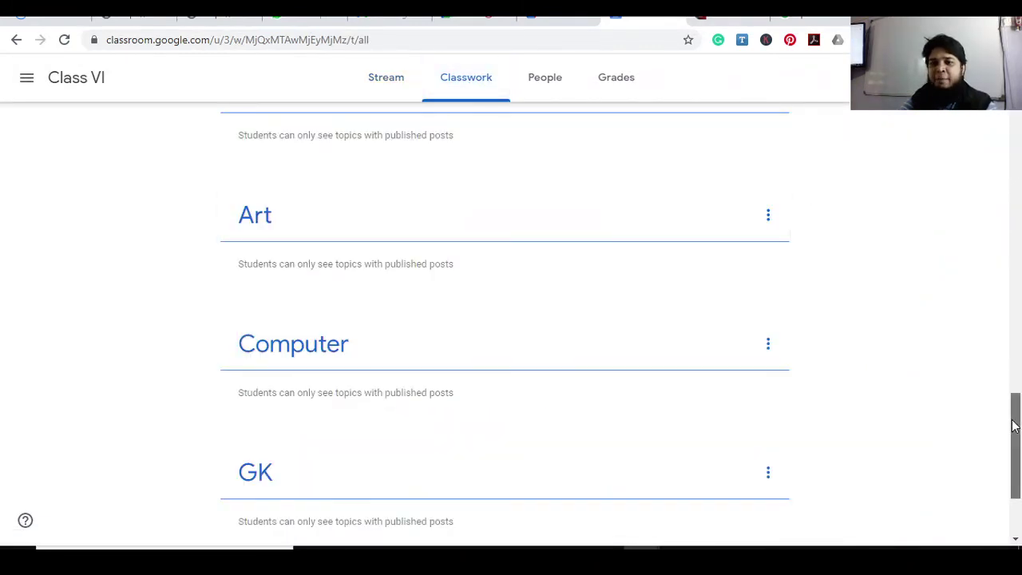
drag(1015, 407, 1015, 92)
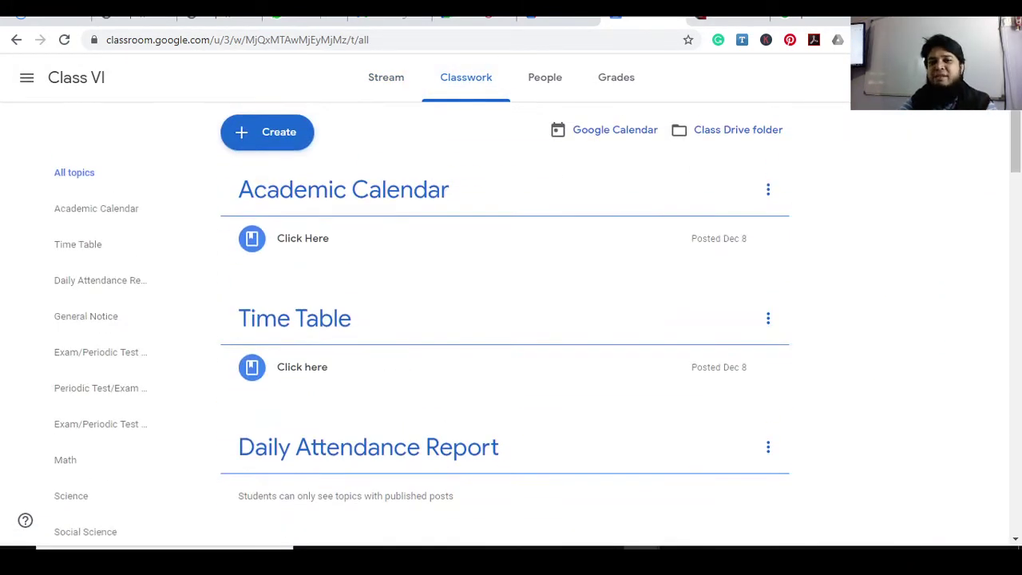
Start a new Material post, then close the blank form without saving
click(289, 144)
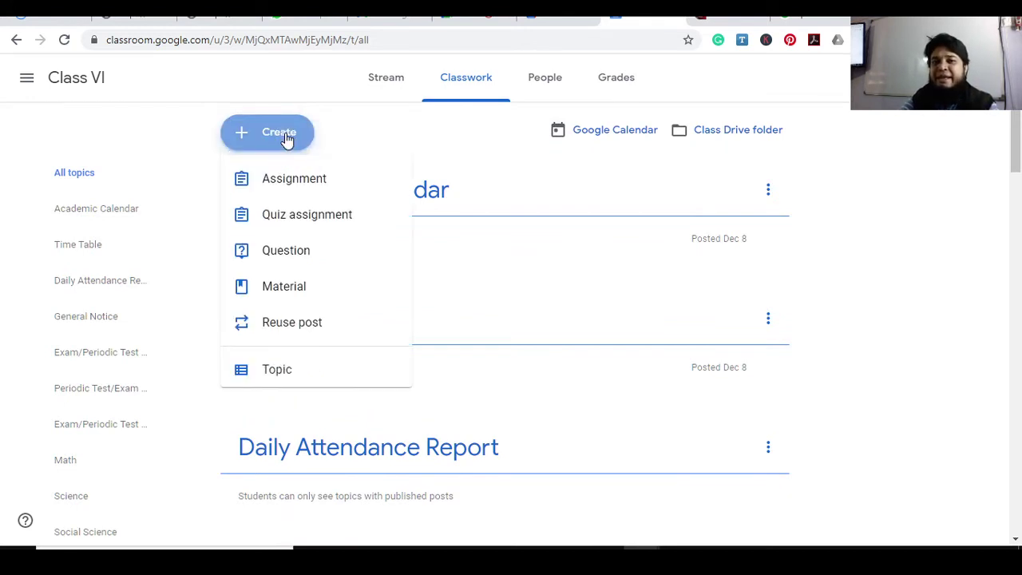
click(303, 288)
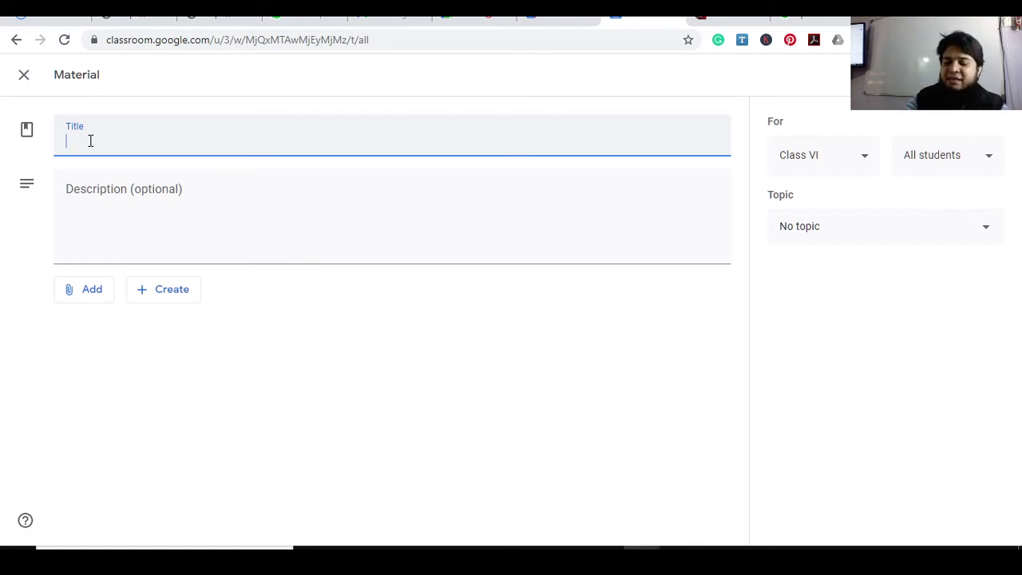
click(25, 77)
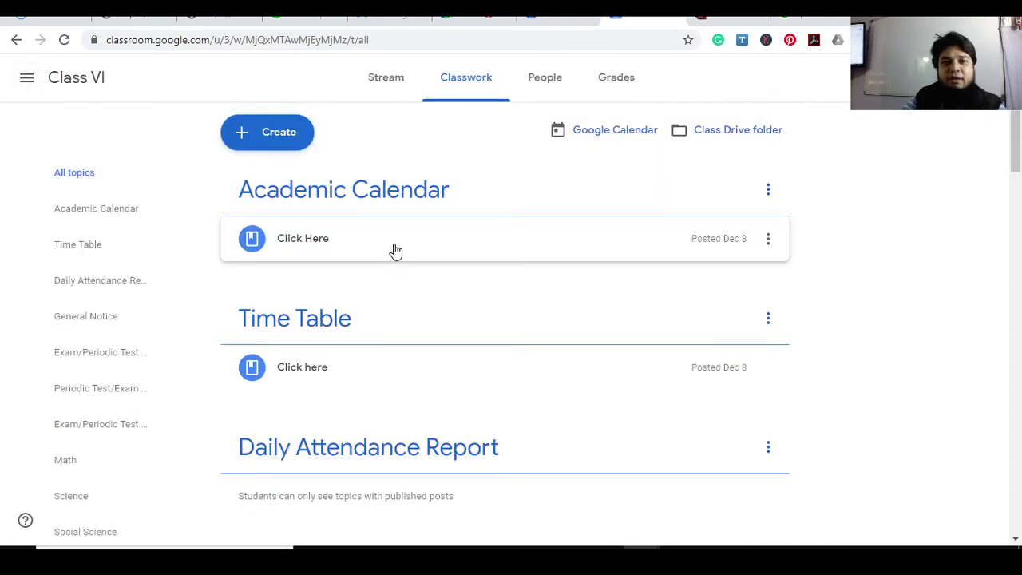
Switch from Class VI to the Class VIII class
scroll(577, 279, down, 4)
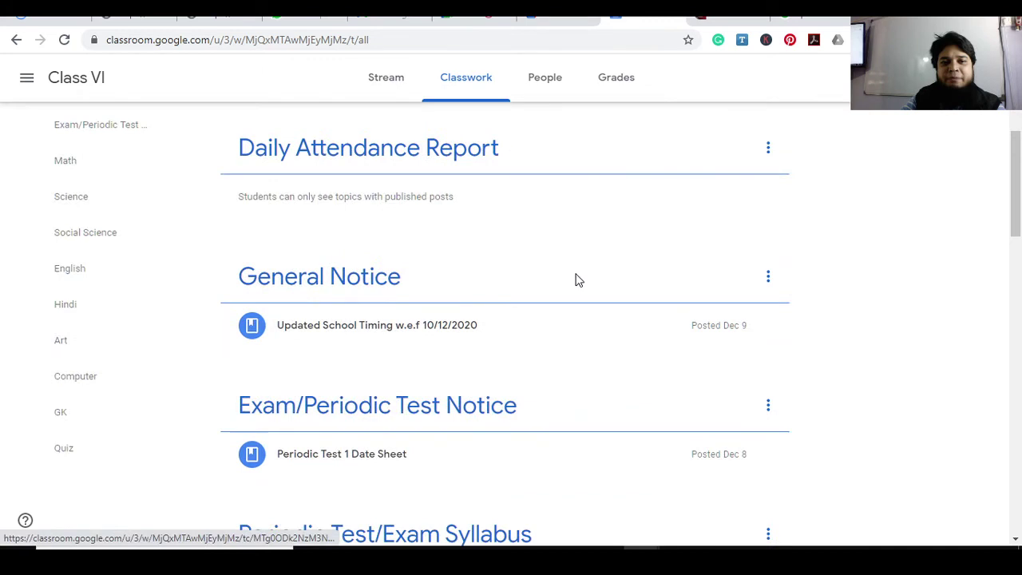
scroll(578, 279, down, 3)
scroll(578, 280, down, 5)
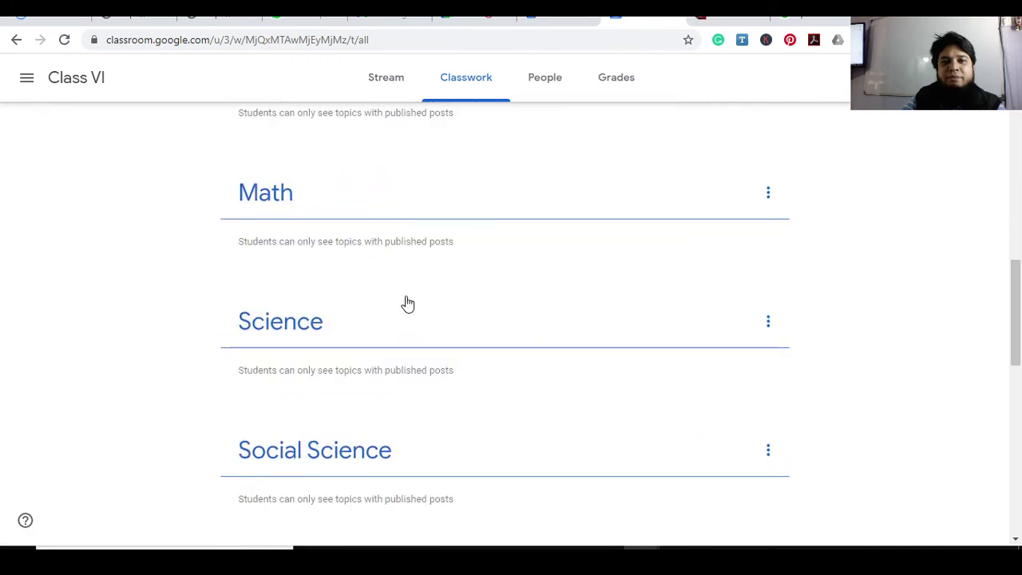
scroll(407, 303, up, 2)
click(27, 77)
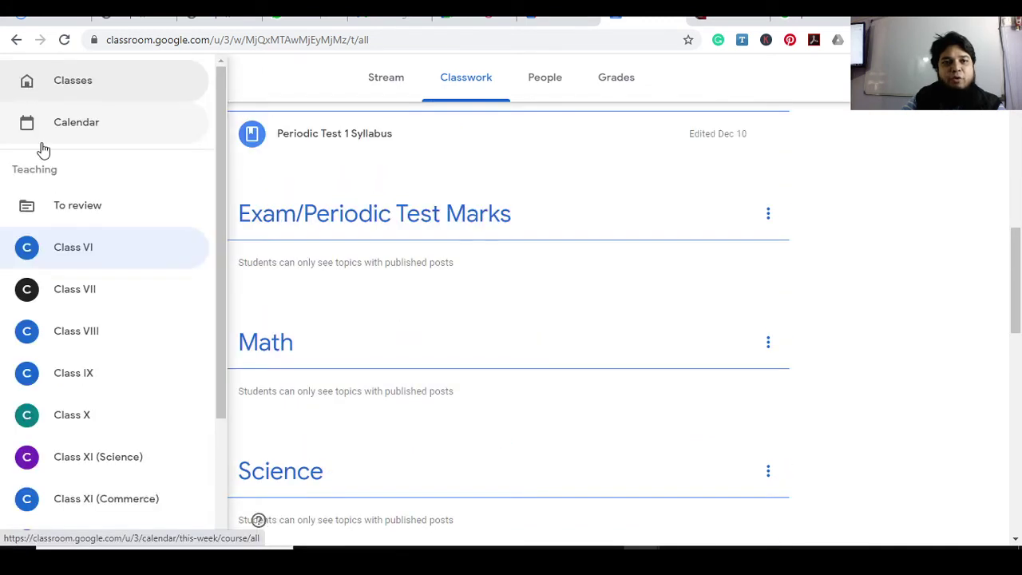
click(76, 331)
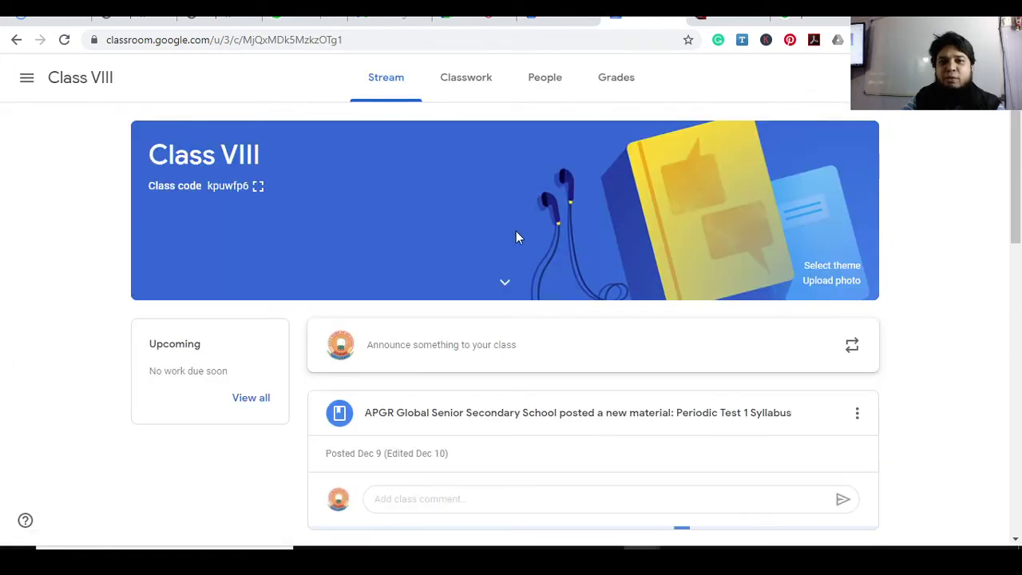
Open Class VIII's Classwork and scroll down to the Science topic's Periscope post
scroll(515, 231, down, 2)
click(465, 78)
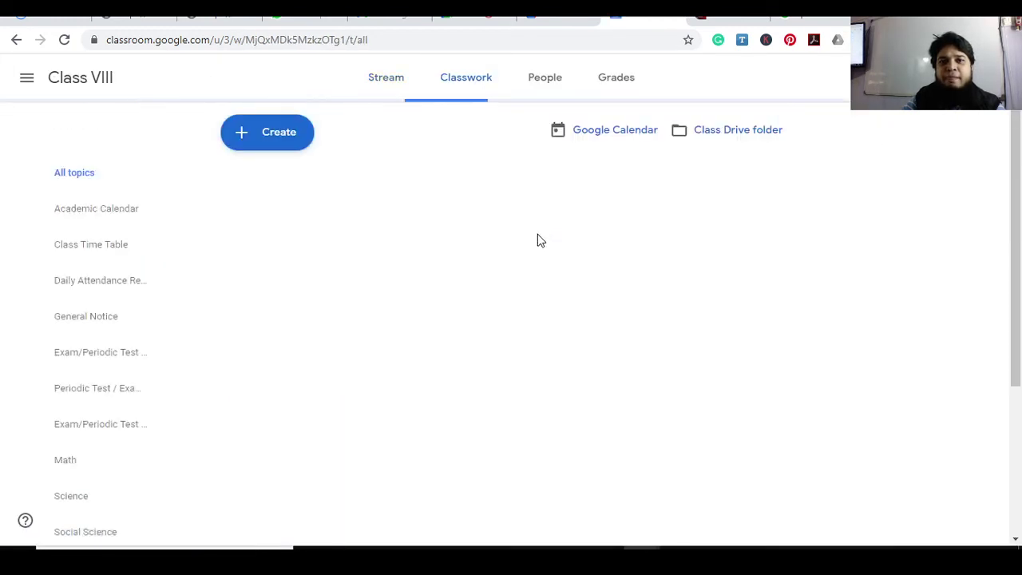
scroll(537, 240, down, 2)
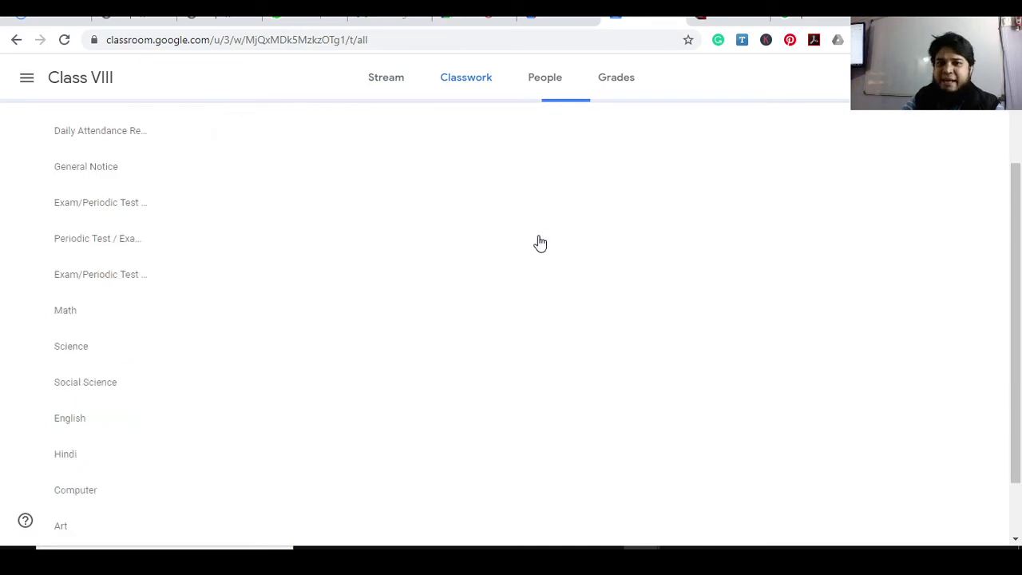
scroll(498, 281, down, 5)
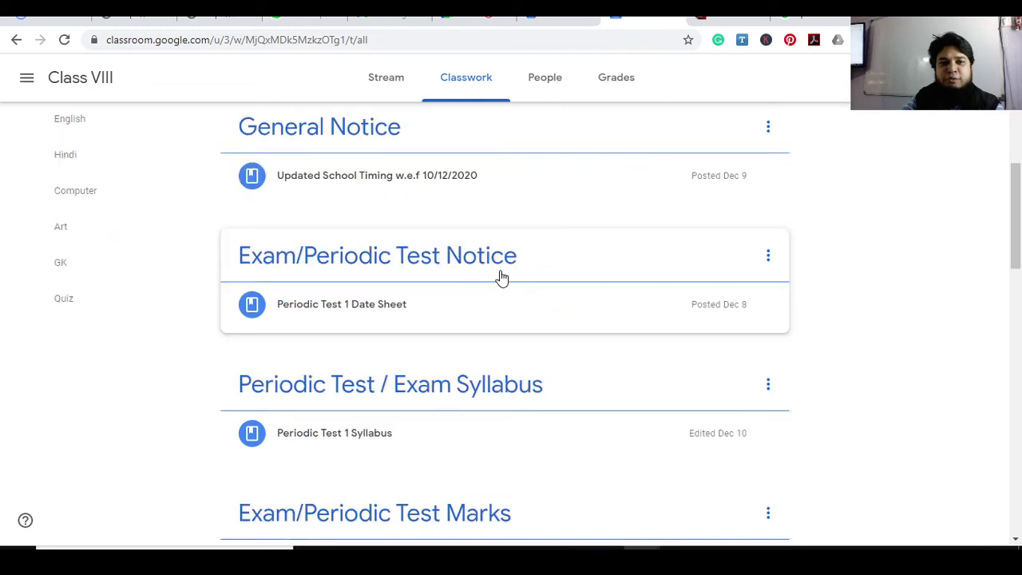
scroll(447, 288, down, 5)
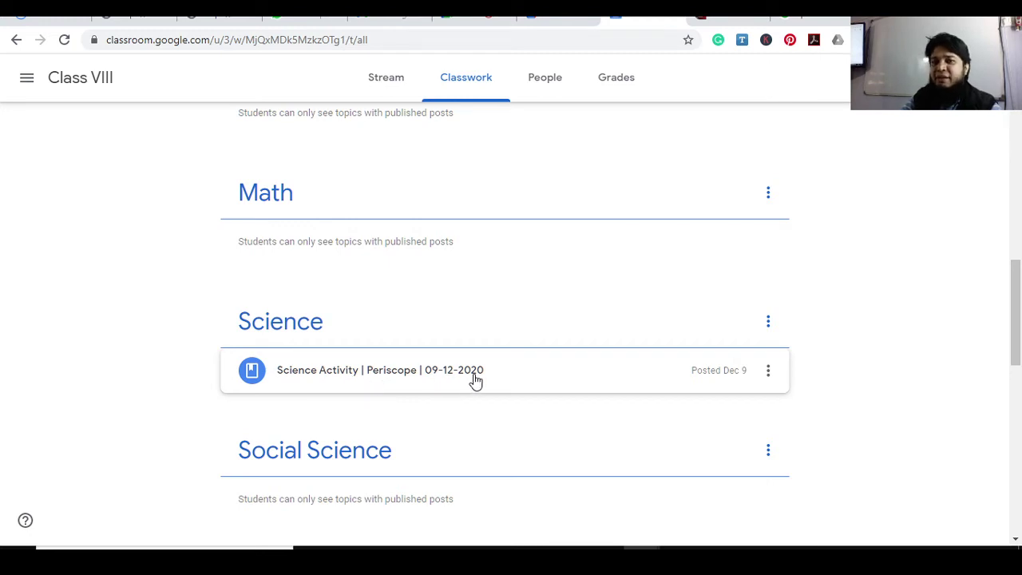
drag(1012, 292, 654, 110)
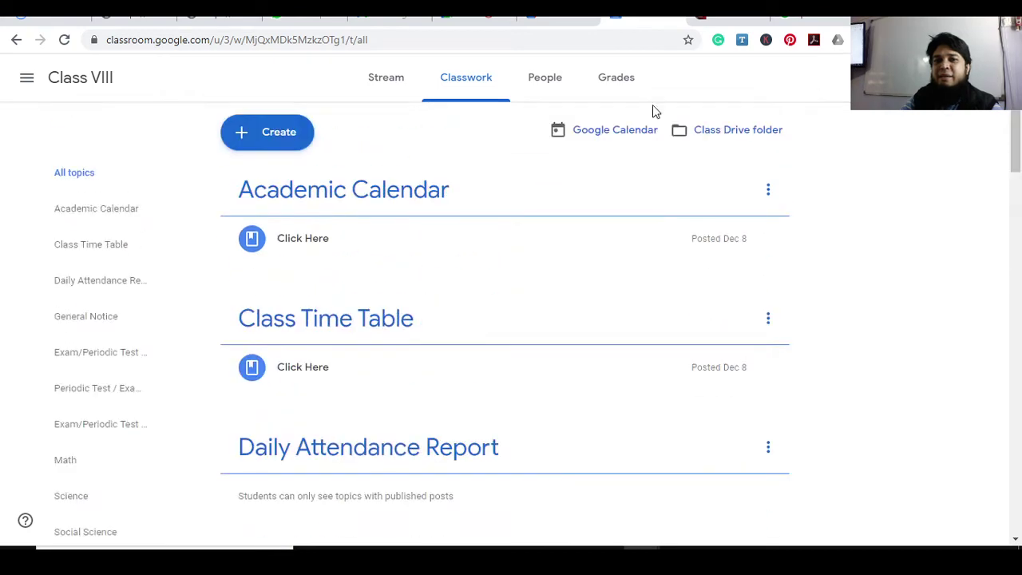
Create a new Material titled 'Science Activity I Periscope I 13-12-2020'
click(286, 131)
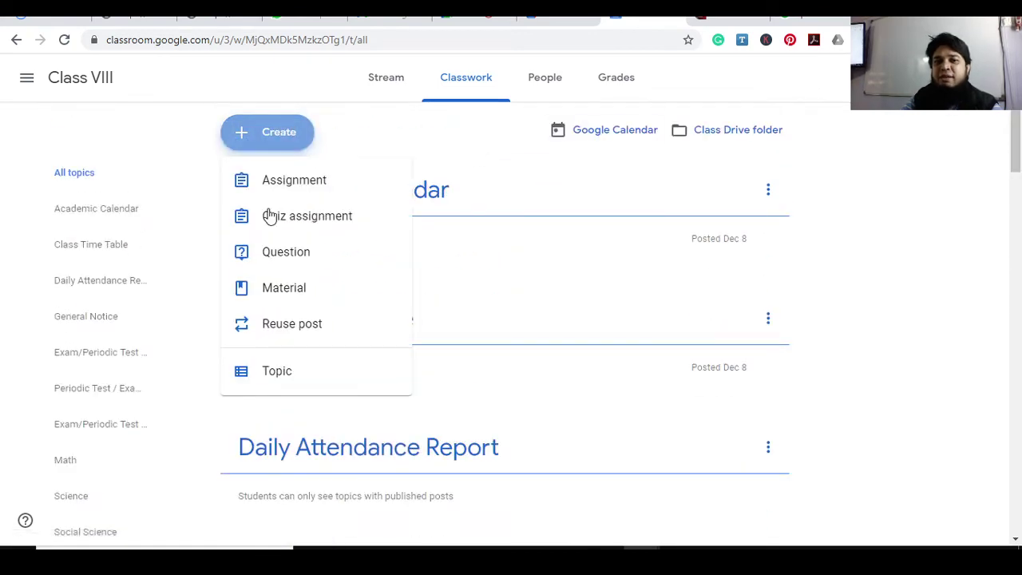
click(278, 290)
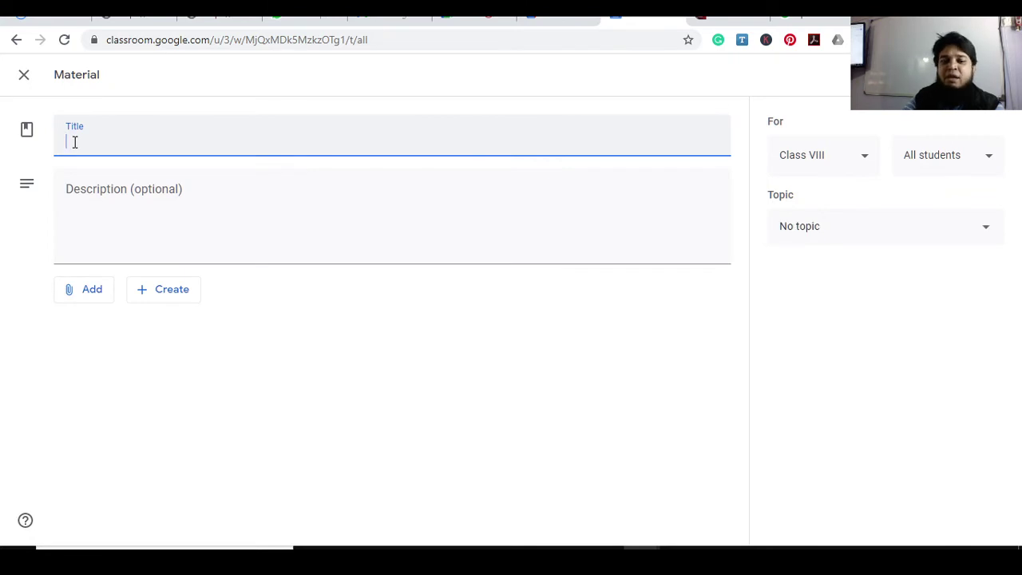
text(S)
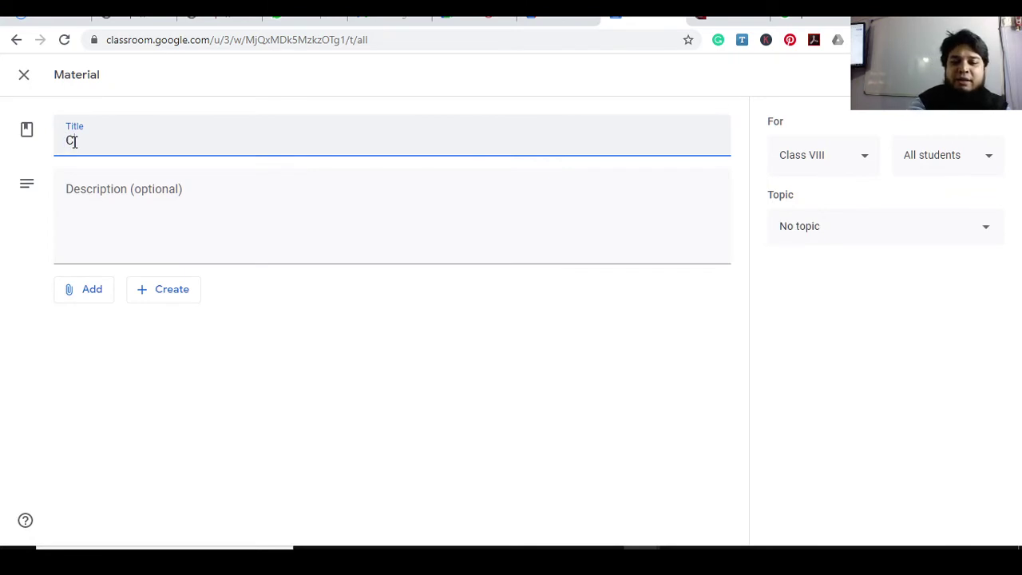
key(BackSpace)
text(Sciecn)
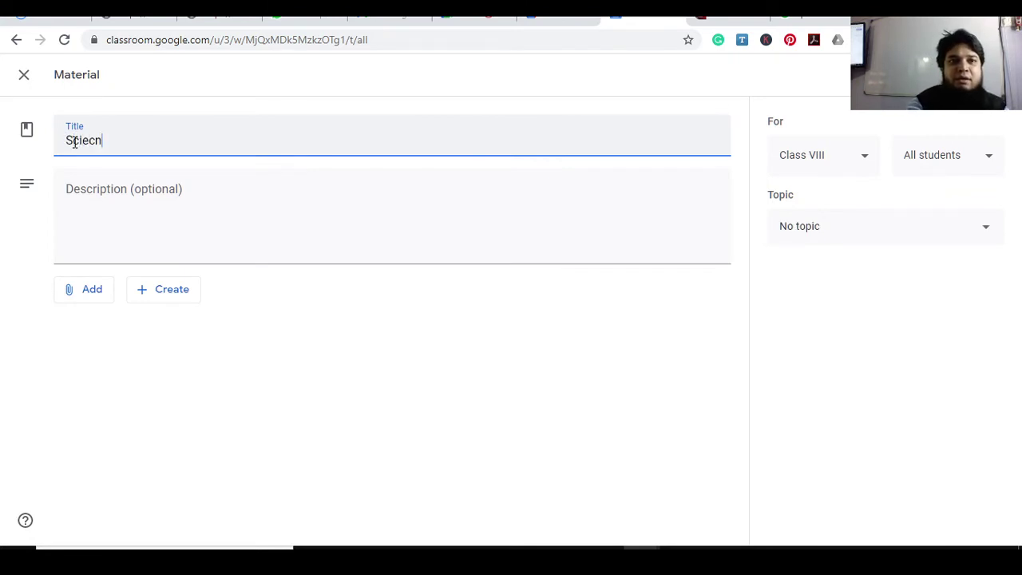
key(BackSpace)
key(BackSpace)
text(nce A)
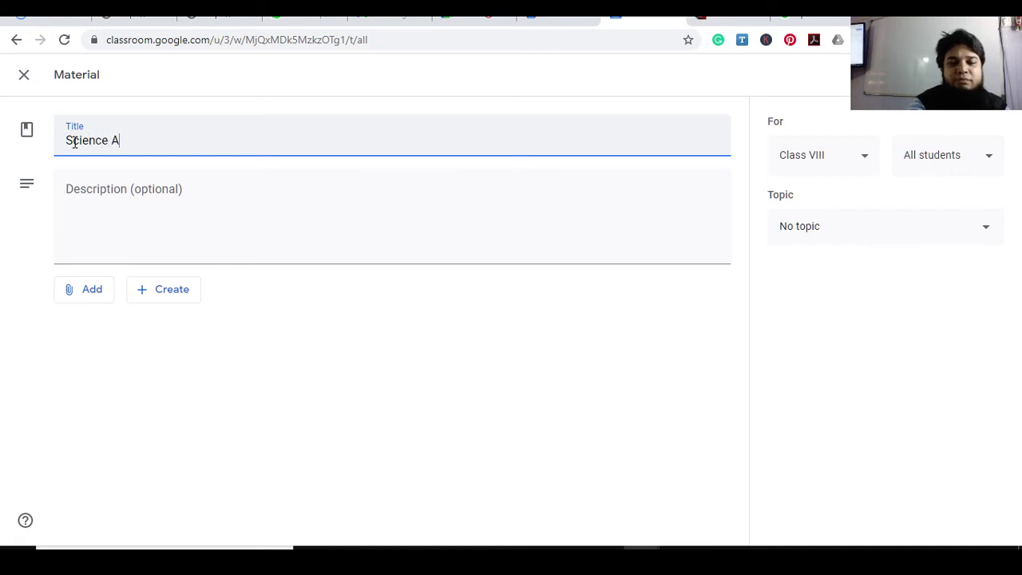
text(ctivity I)
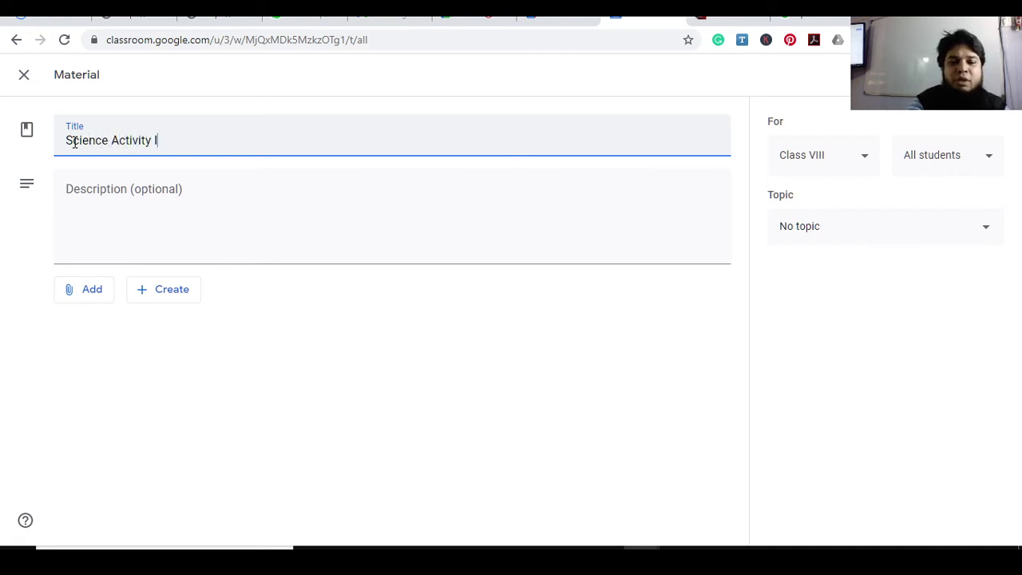
text( Peel)
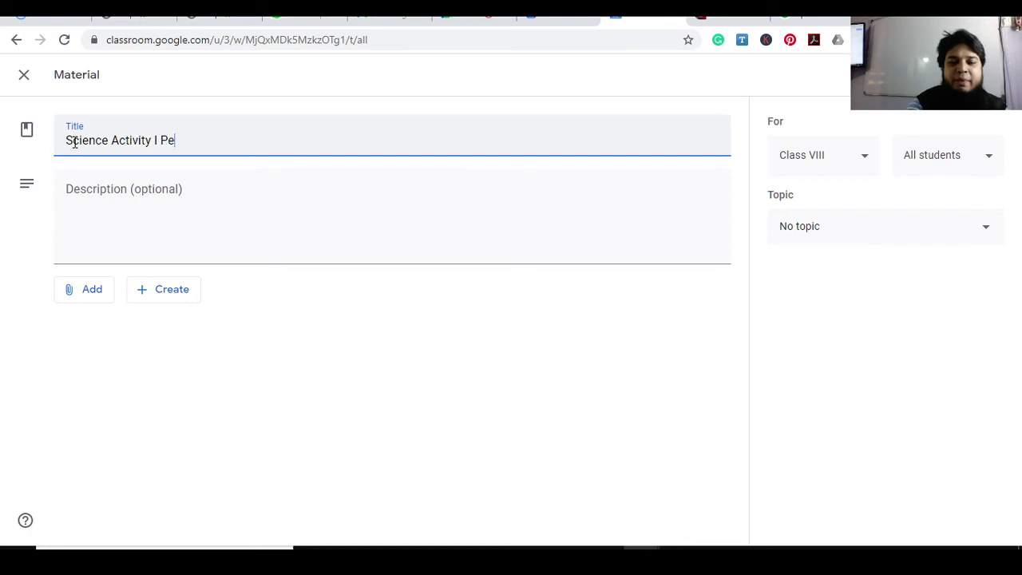
key(BackSpace)
key(BackSpace)
text(riscope I)
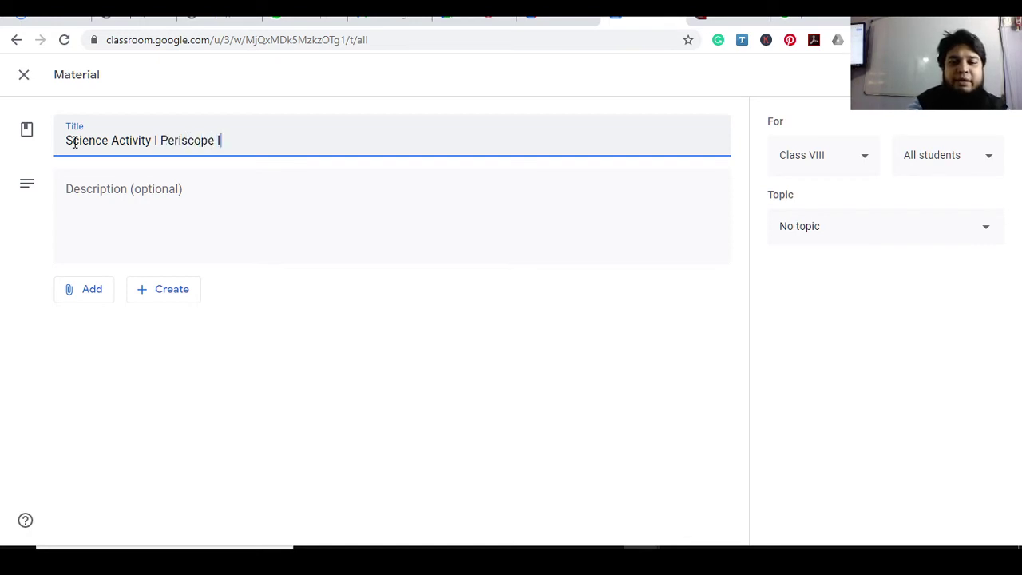
text( 13-12-2020)
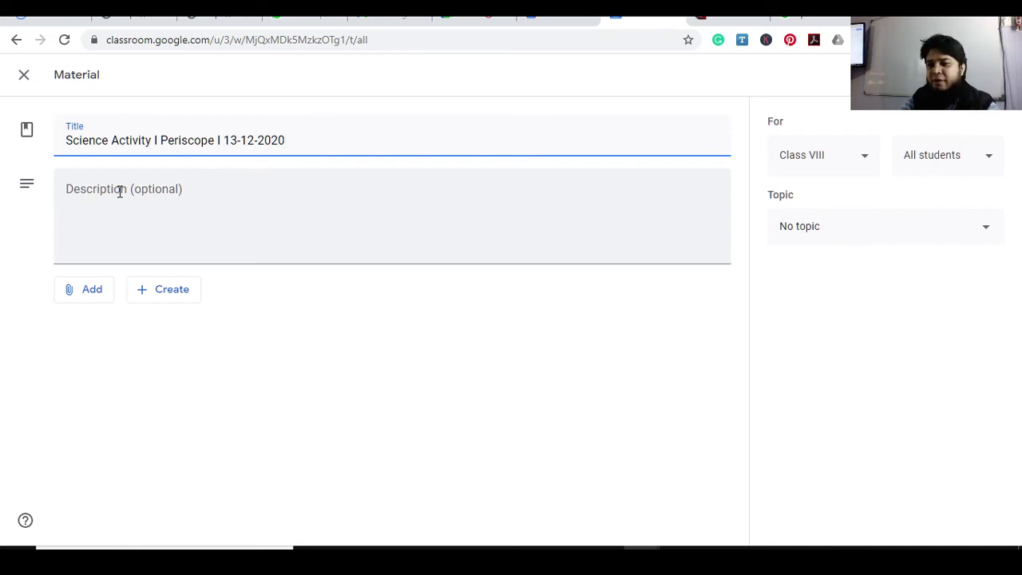
Open Add > File, then close the Drive dialog without attaching anything
click(80, 294)
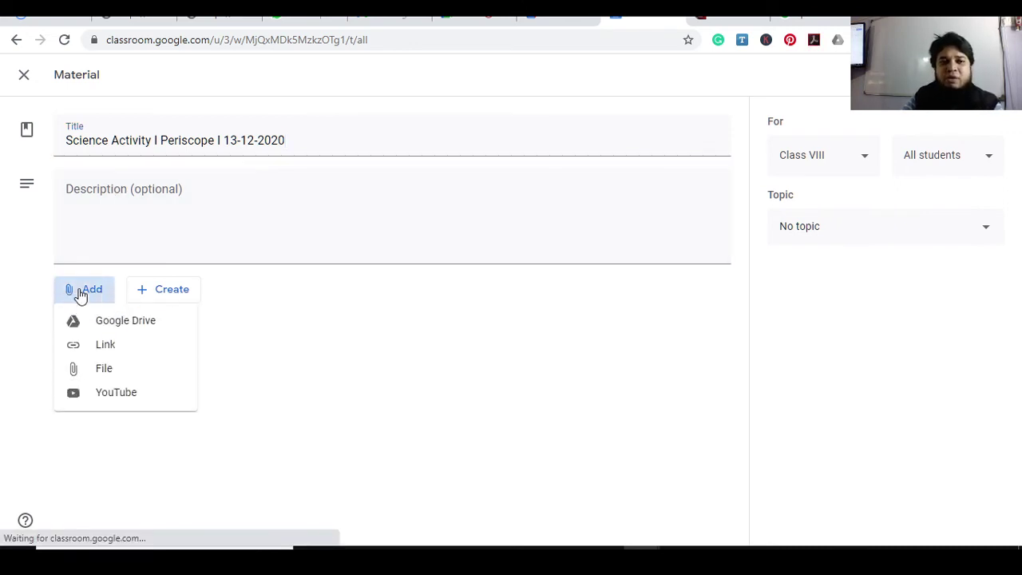
click(116, 374)
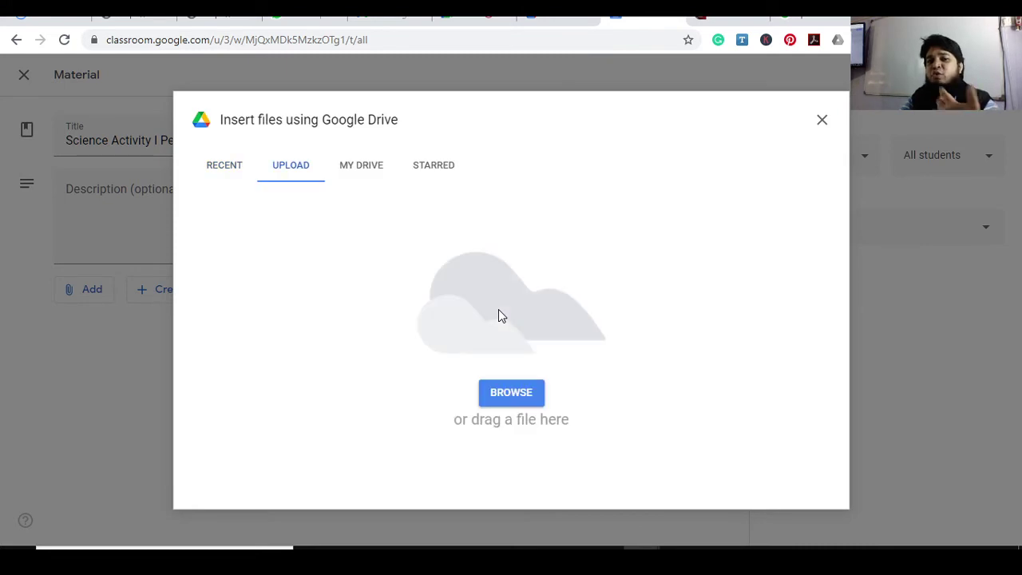
click(822, 123)
Set the material's topic to Science, then switch to the phone-mirror tab
click(826, 231)
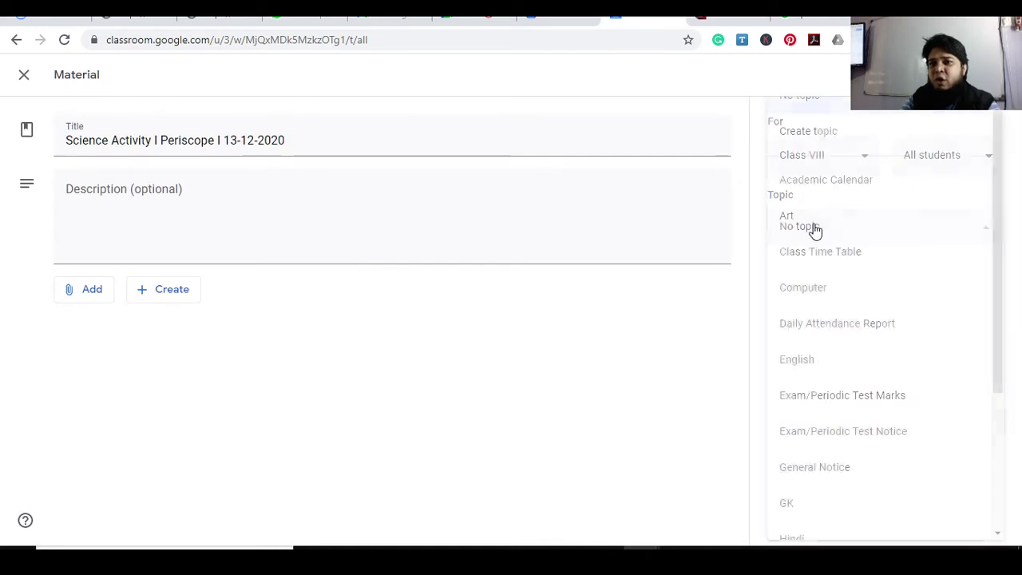
drag(1001, 276, 1003, 442)
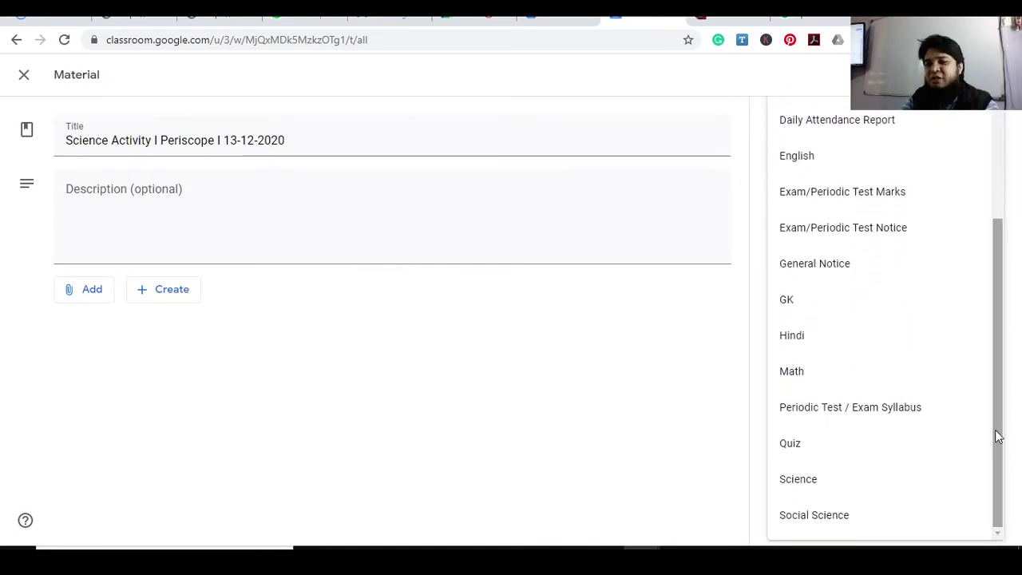
click(821, 481)
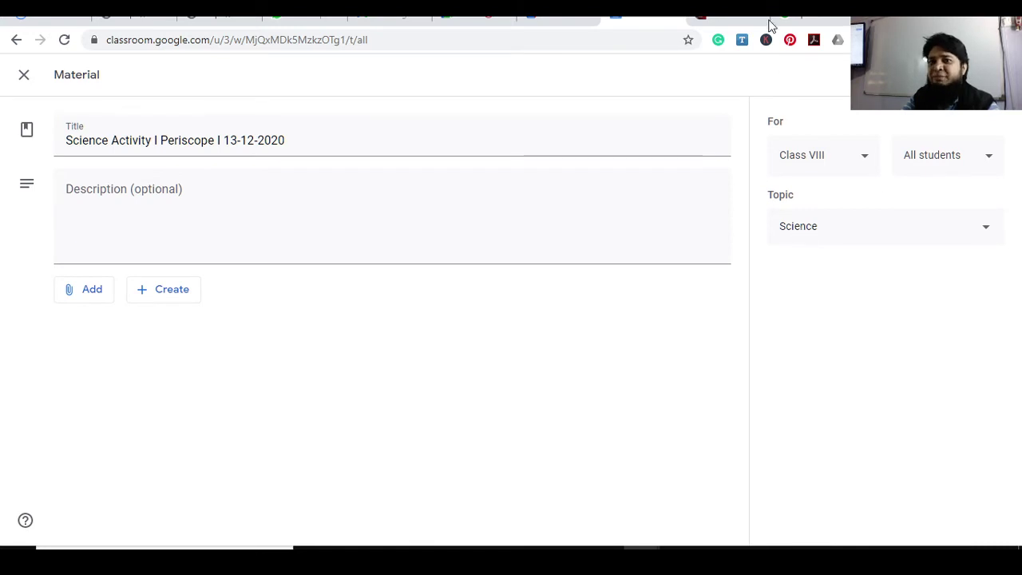
click(705, 18)
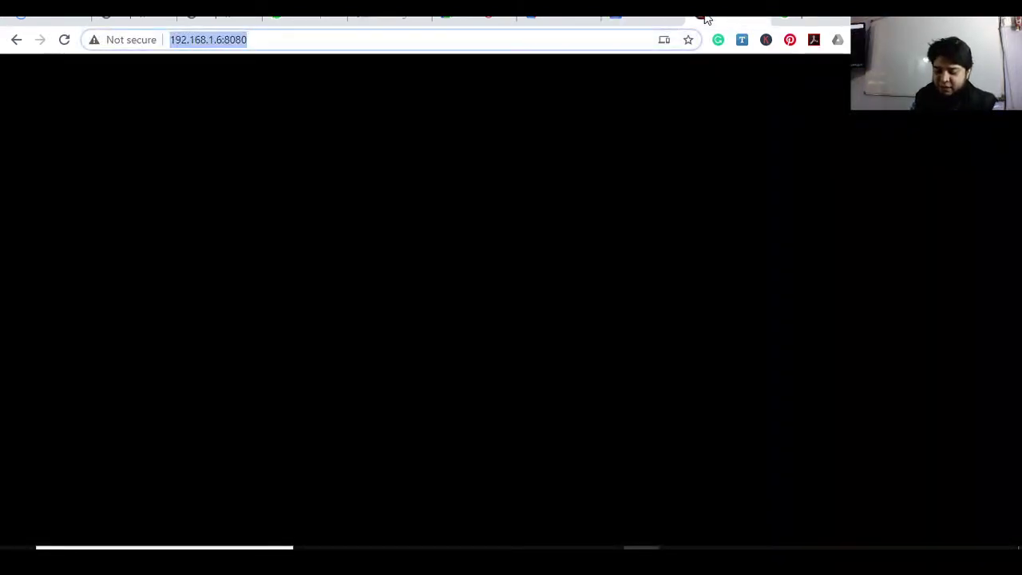
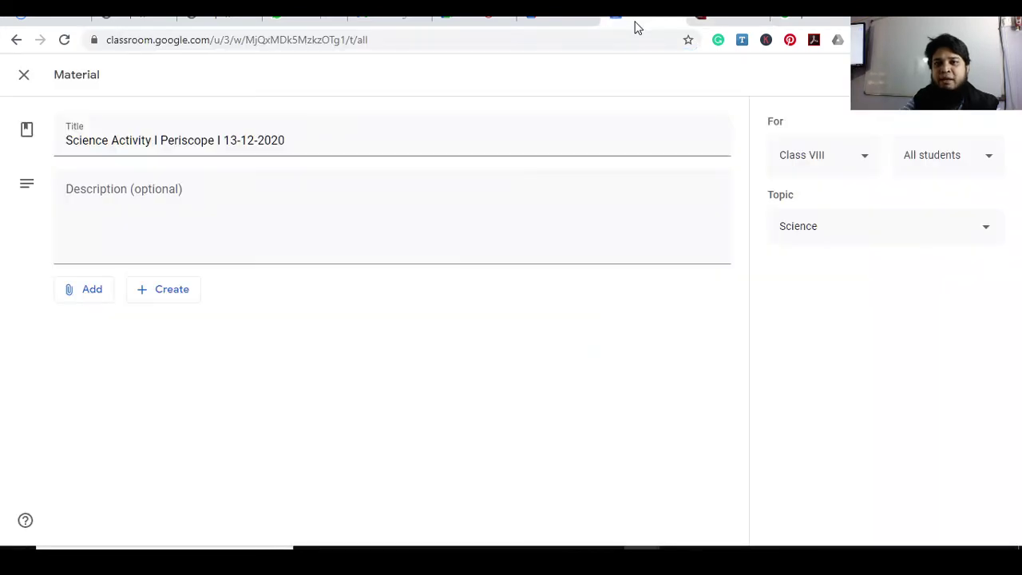
Go to the Classroom tab and close the Science Activity material editor without posting
click(633, 24)
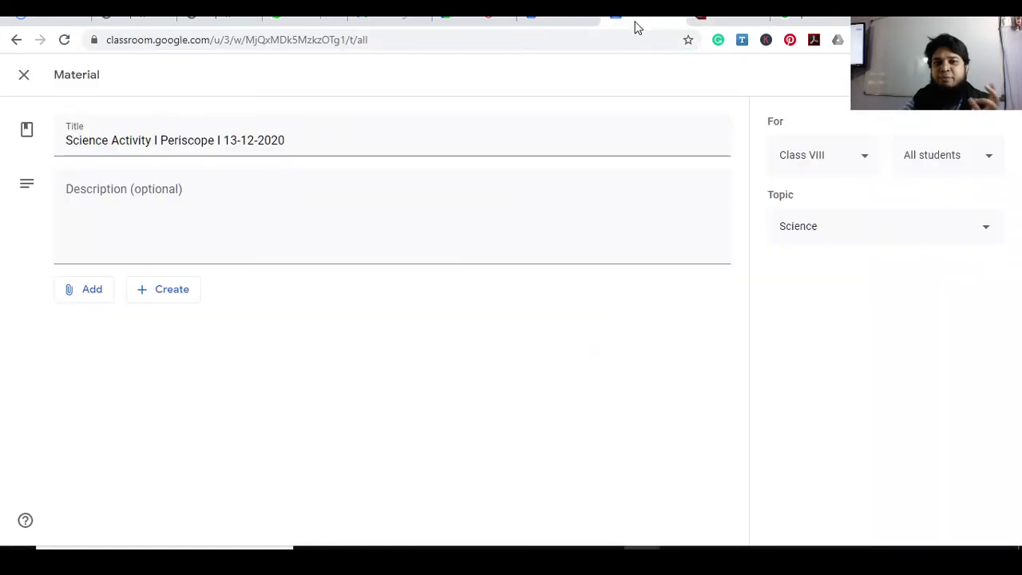
click(22, 76)
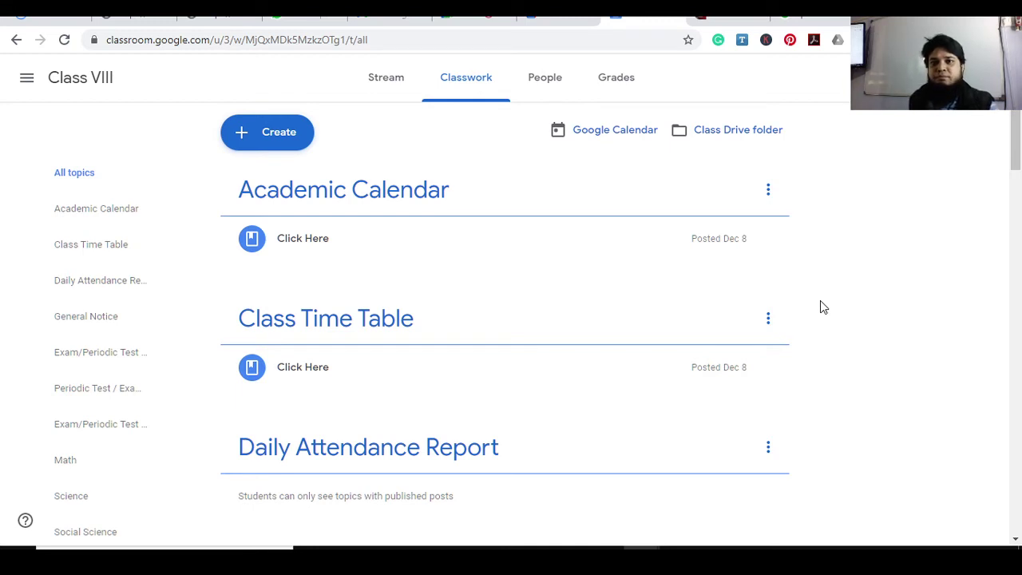
Look over the Google Meet call, then bring the 'Subject Teachers' whiteboard notes to the front
click(452, 19)
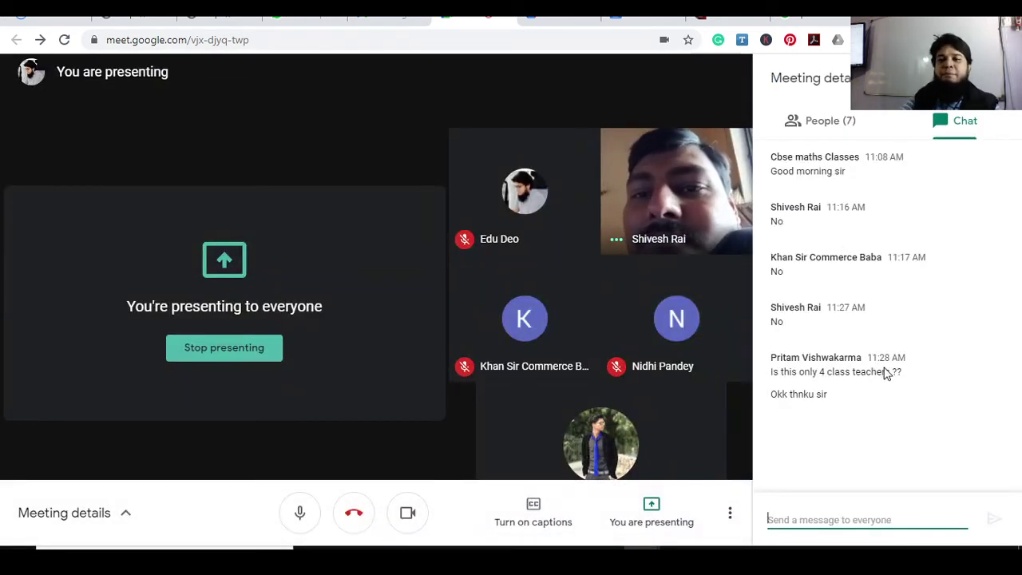
key(alt+Tab)
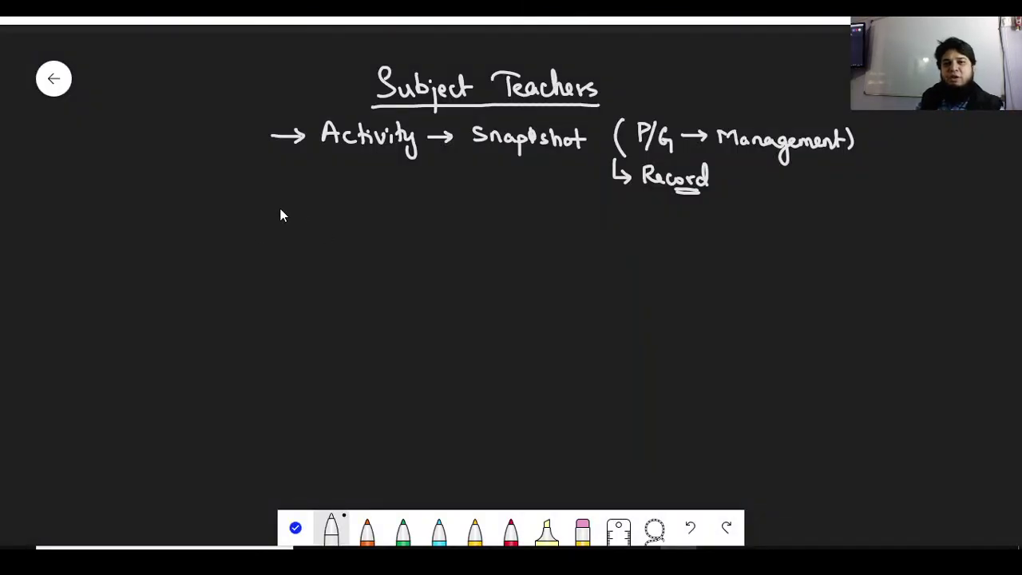
Handwrite a new '→ Homework →' line under the Activity notes on the whiteboard
drag(291, 201, 292, 216)
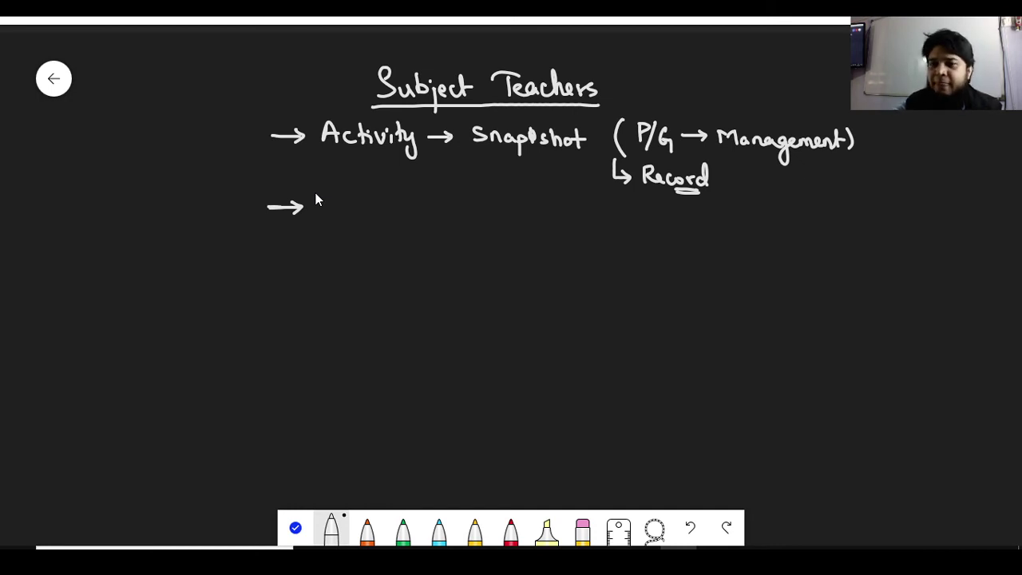
key(alt+Tab)
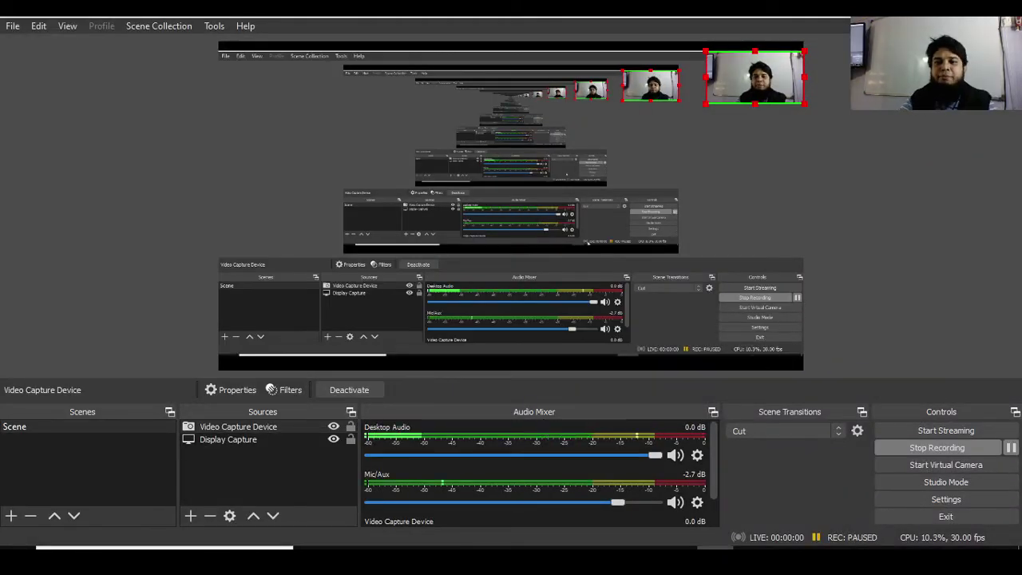
key(alt+Tab)
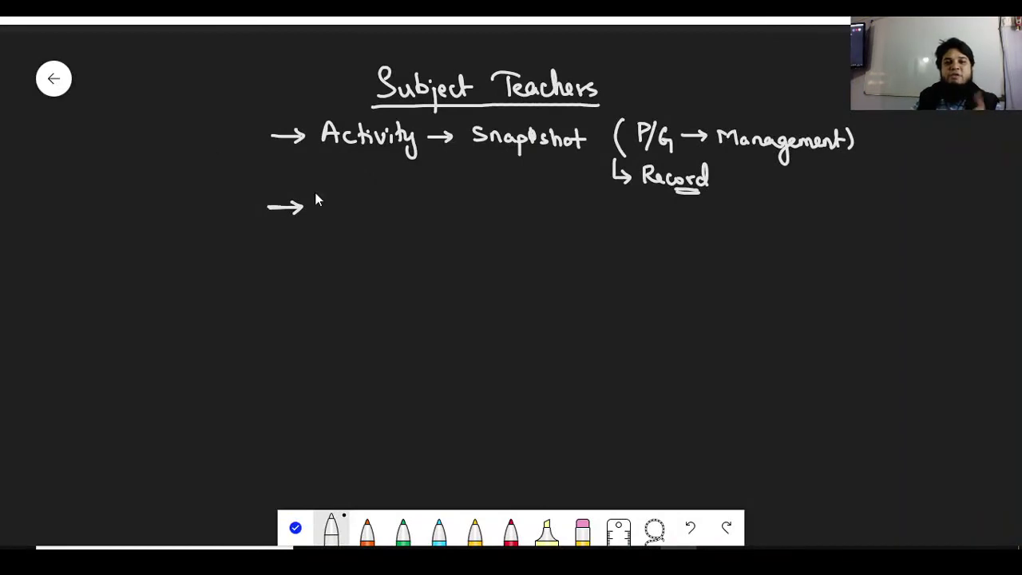
mouse_move(333, 194)
mouse_down()
mouse_move(363, 218)
mouse_move(424, 219)
mouse_up()
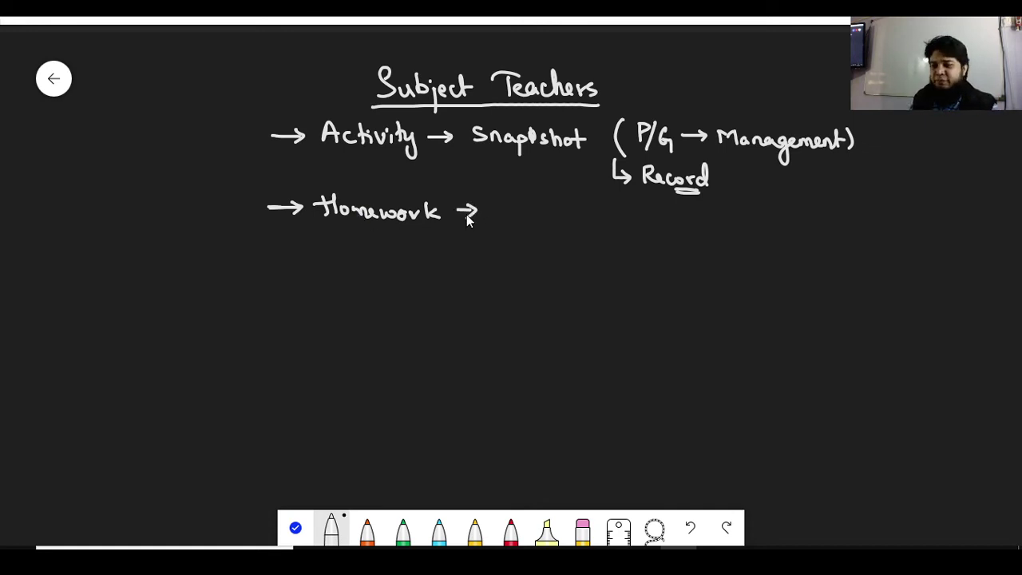
On the Class VIII Classwork page, open the Science Activity draft, then close it unchanged
mouse_move(639, 550)
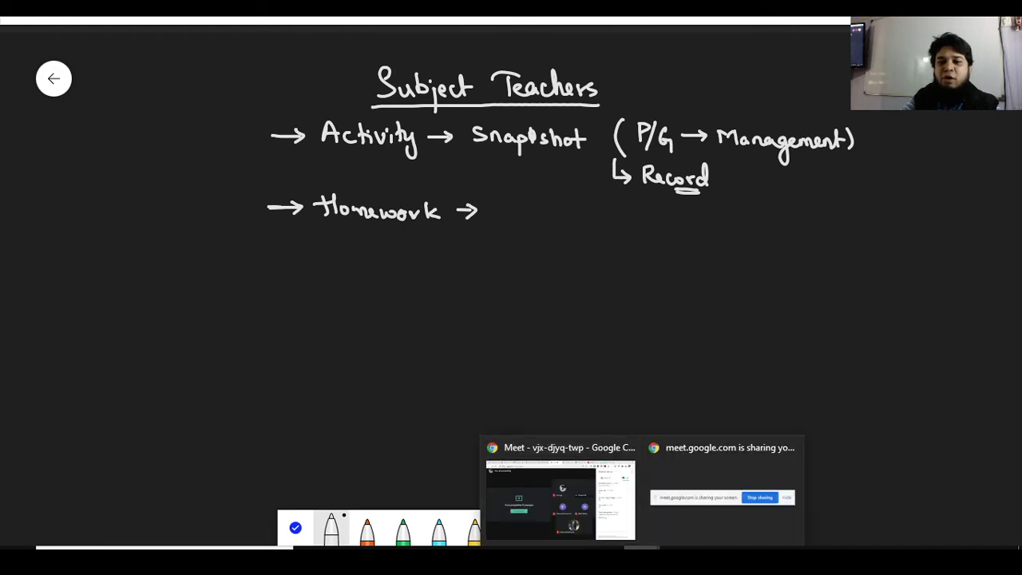
click(602, 519)
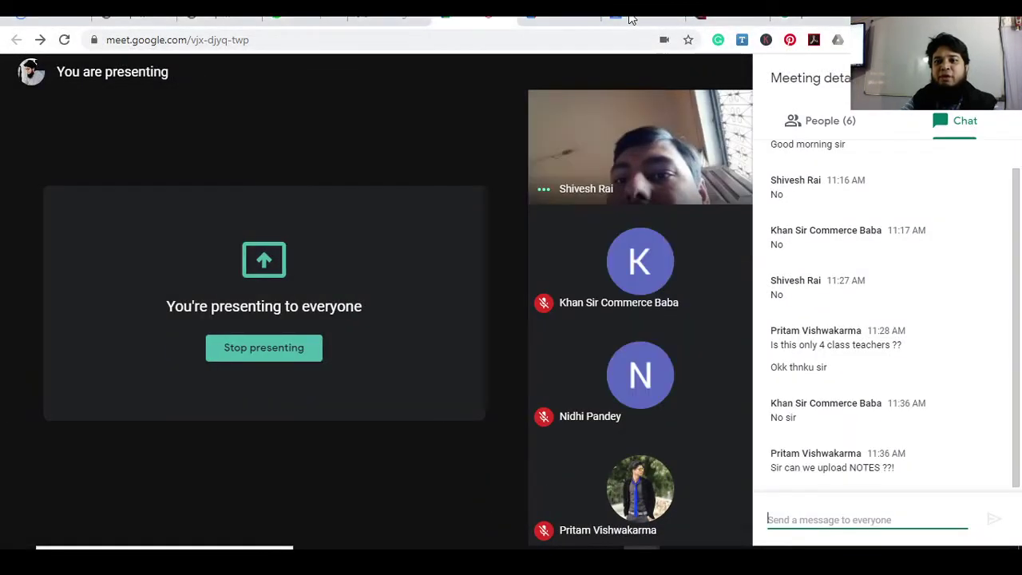
click(633, 18)
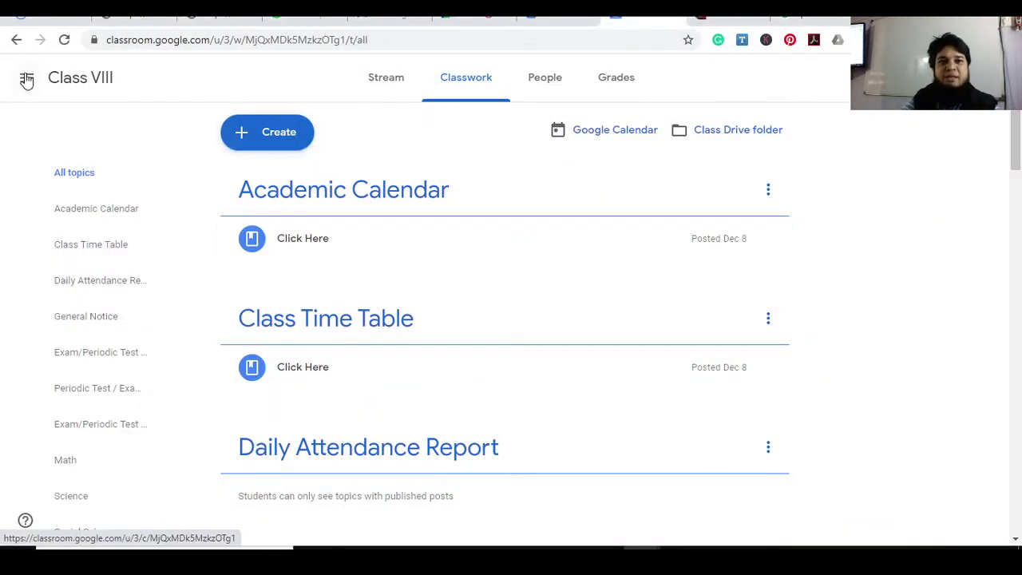
drag(1015, 143, 1018, 339)
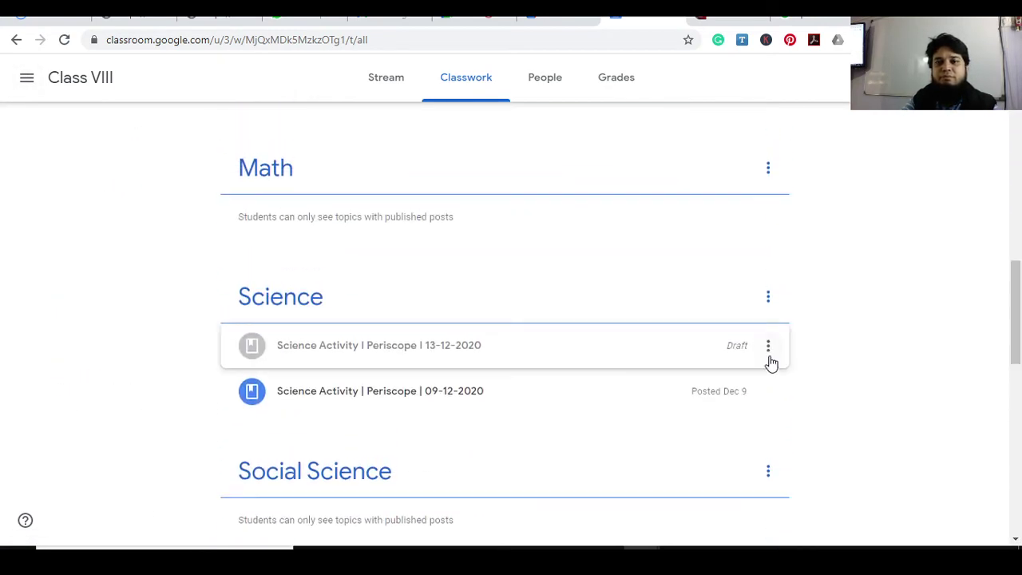
click(767, 347)
click(705, 379)
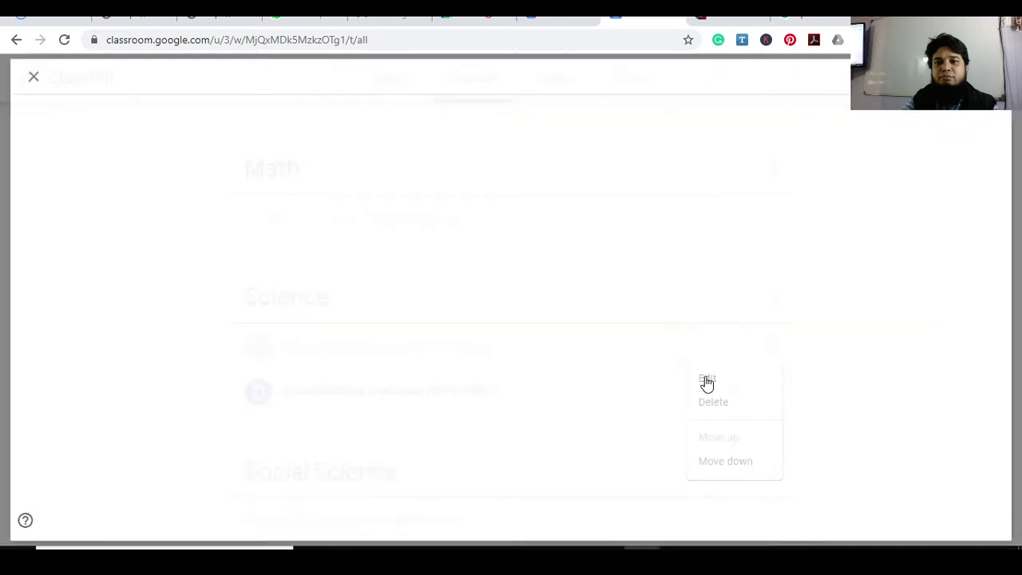
click(24, 74)
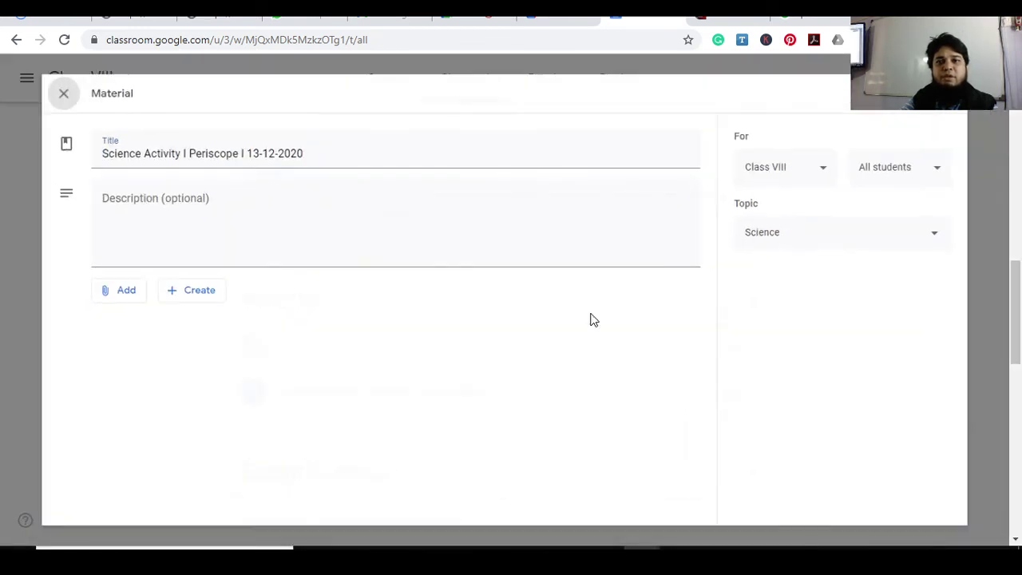
Delete the 'Science Activity | Periscope | 13-12-2020' draft and bring up the new post types
click(767, 347)
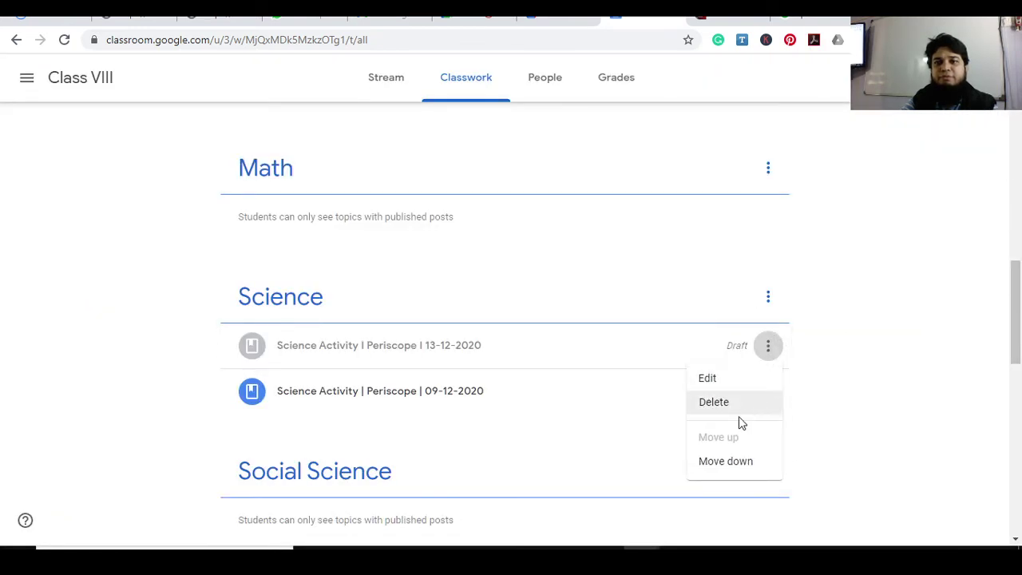
click(728, 409)
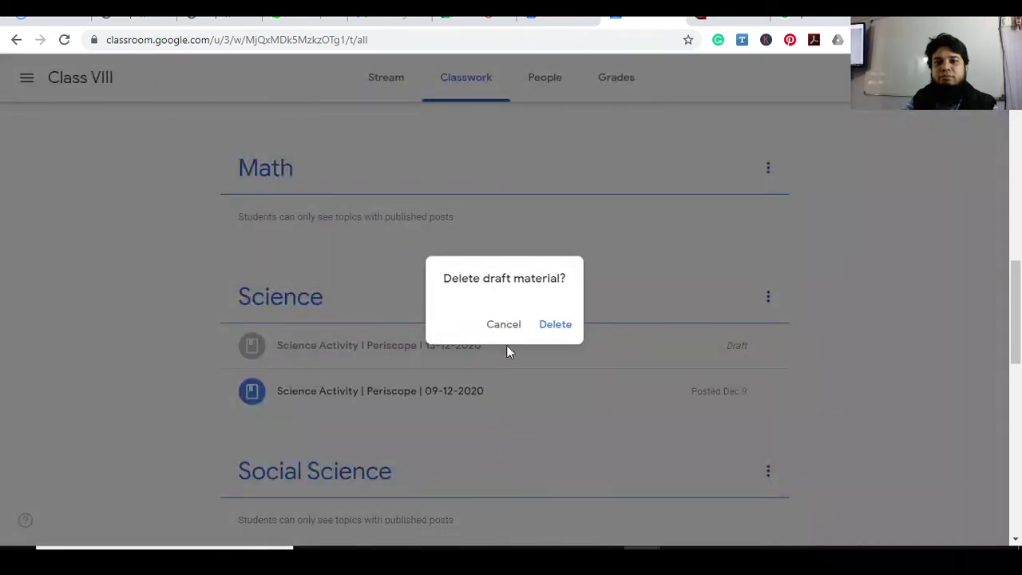
click(546, 327)
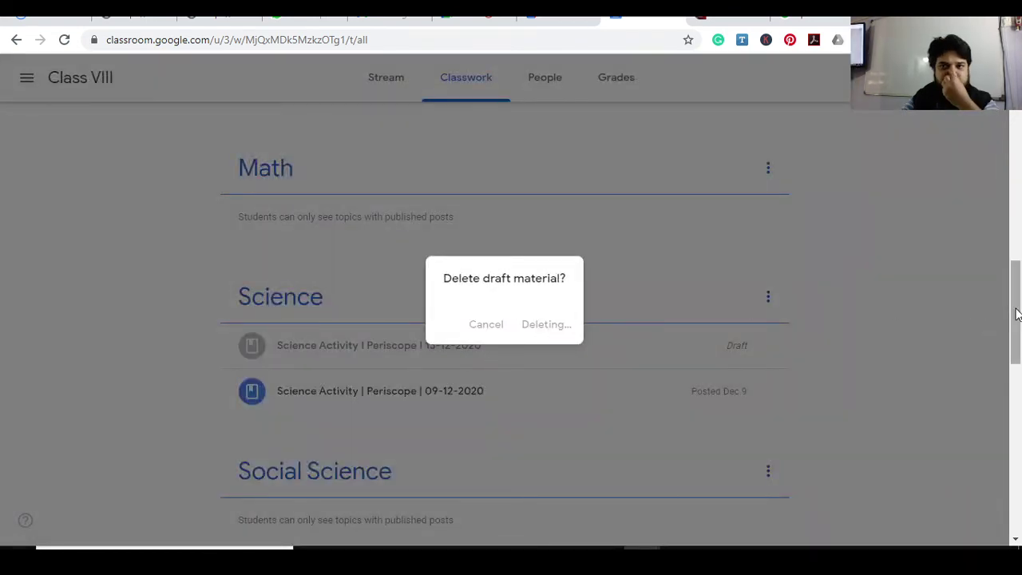
scroll(1016, 313, up, 15)
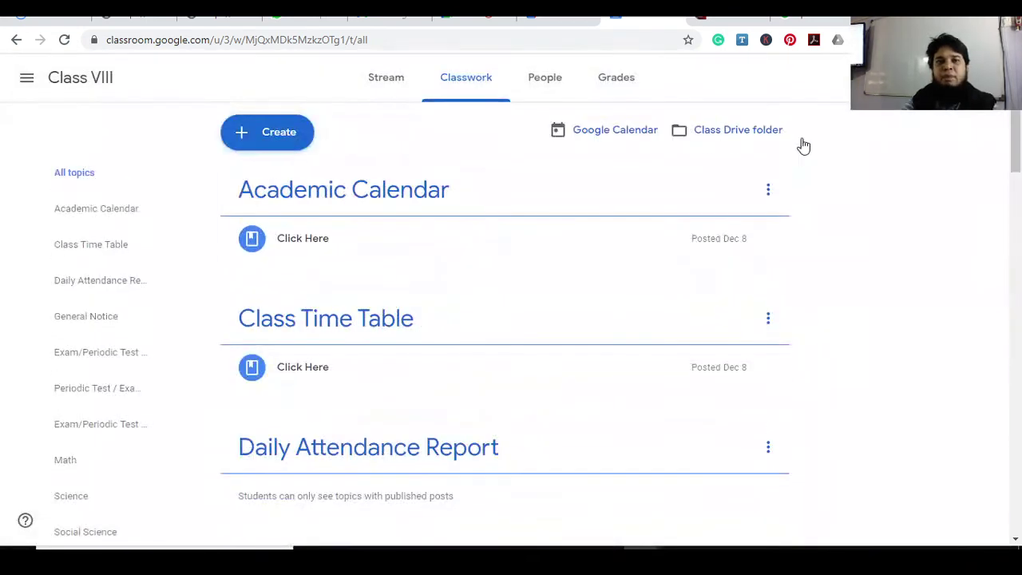
click(275, 136)
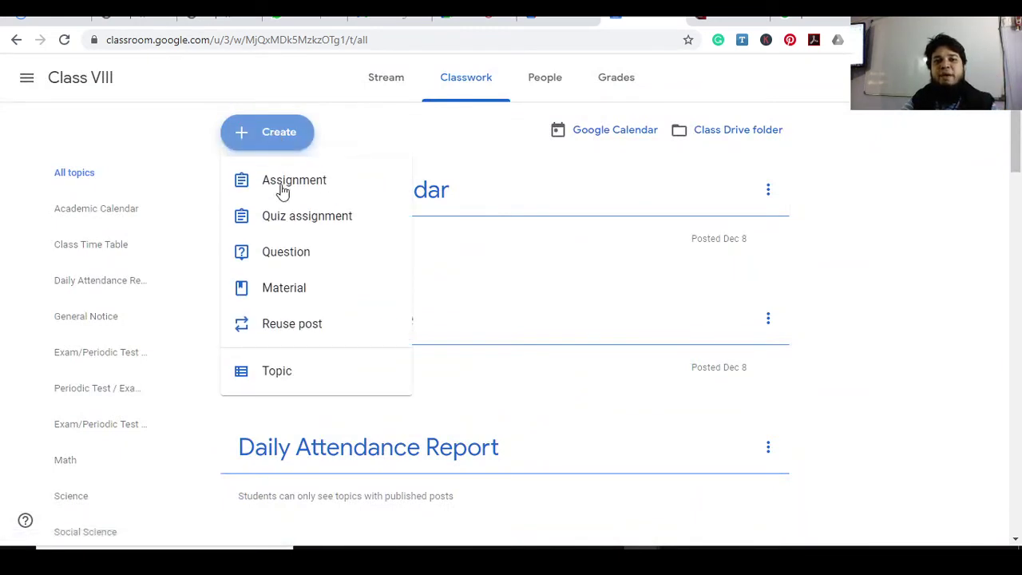
Create a new material titled 'Biology Homework I 13-12-2020 I Submission Date - 14-12-2020'
click(294, 297)
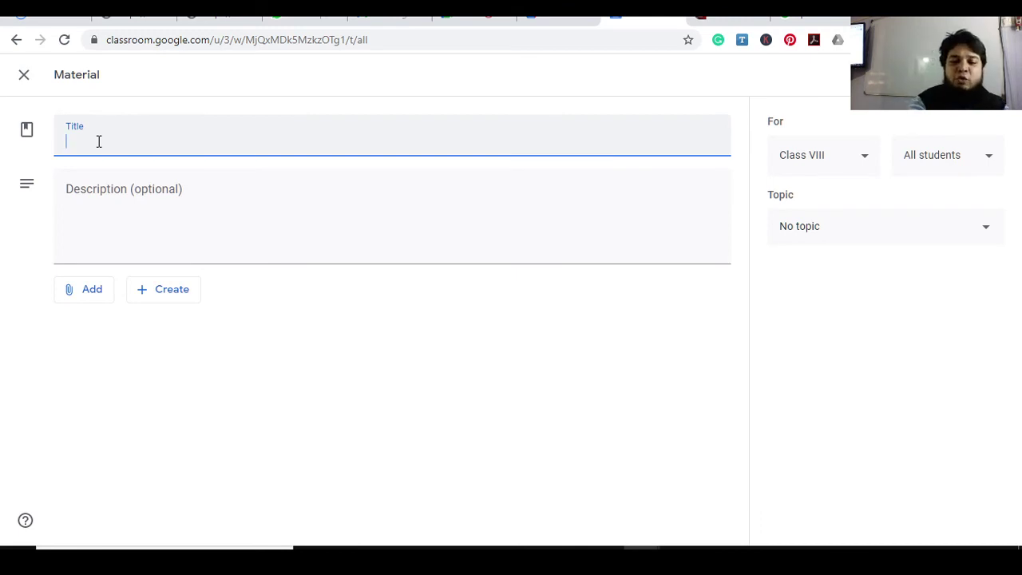
text(Biology )
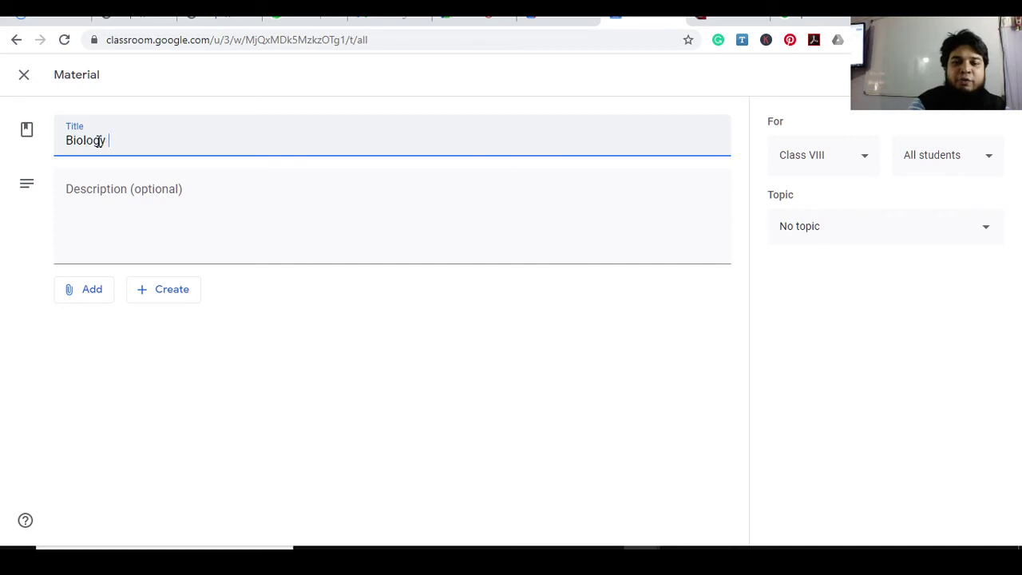
text(Homewor)
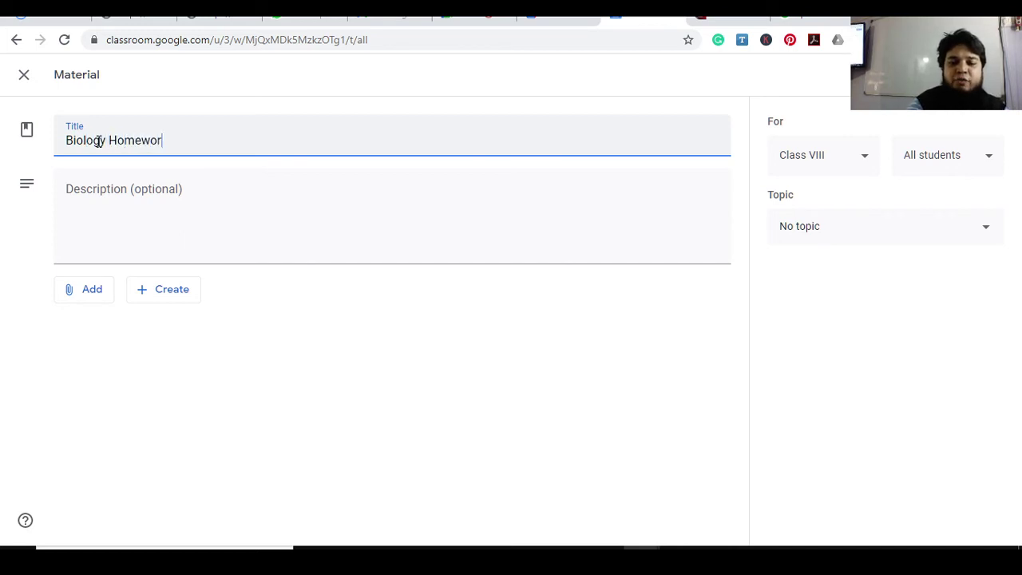
text(k I)
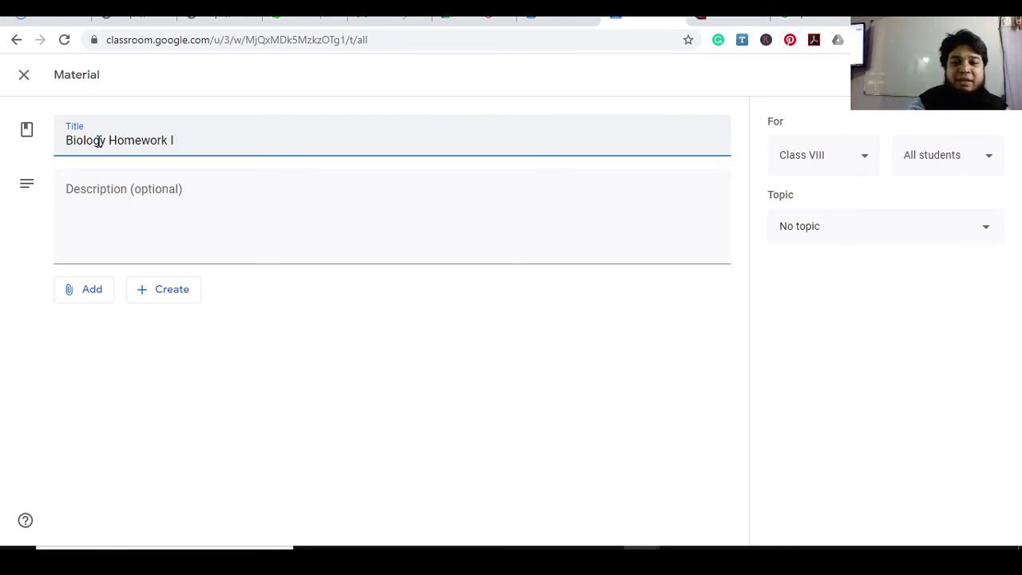
text(13-21-)
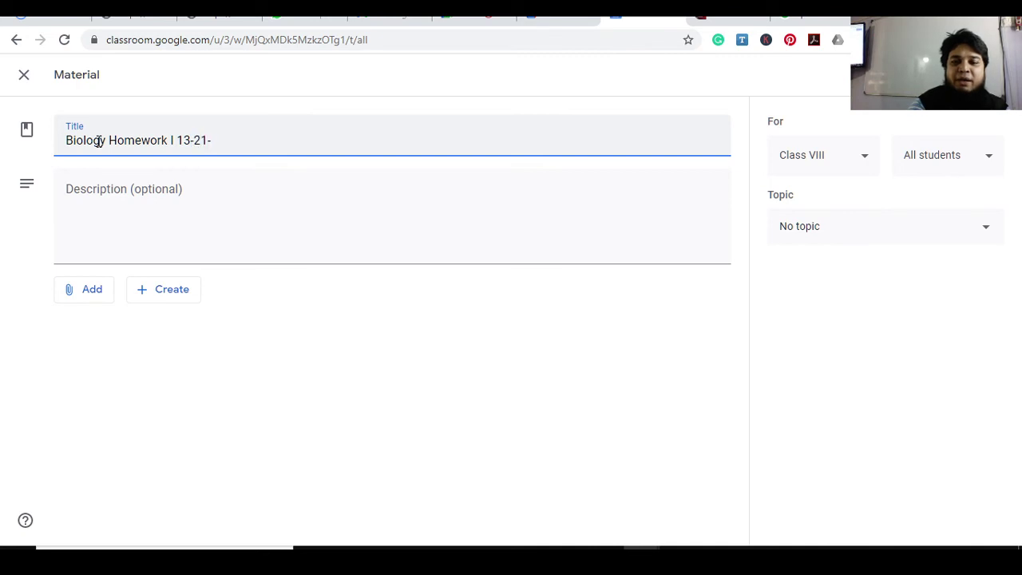
key(BackSpace)
key(BackSpace)
key(BackSpace)
text(12-2020)
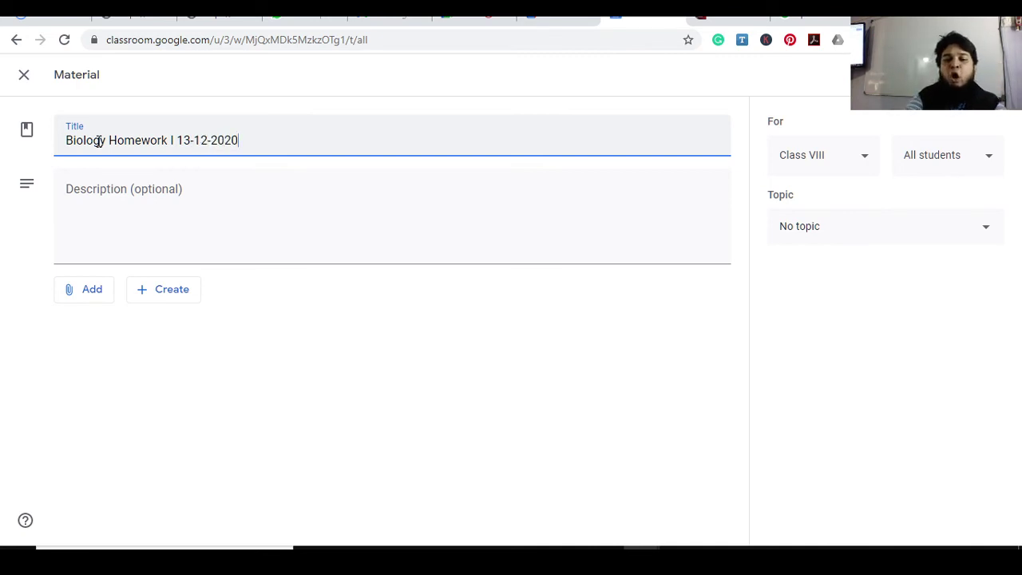
text( I )
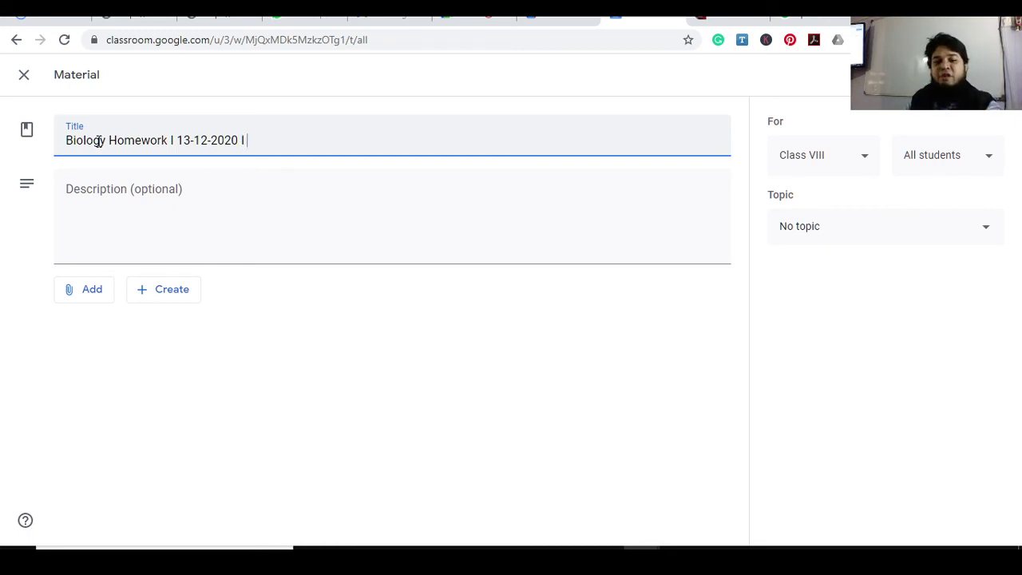
text(Sum)
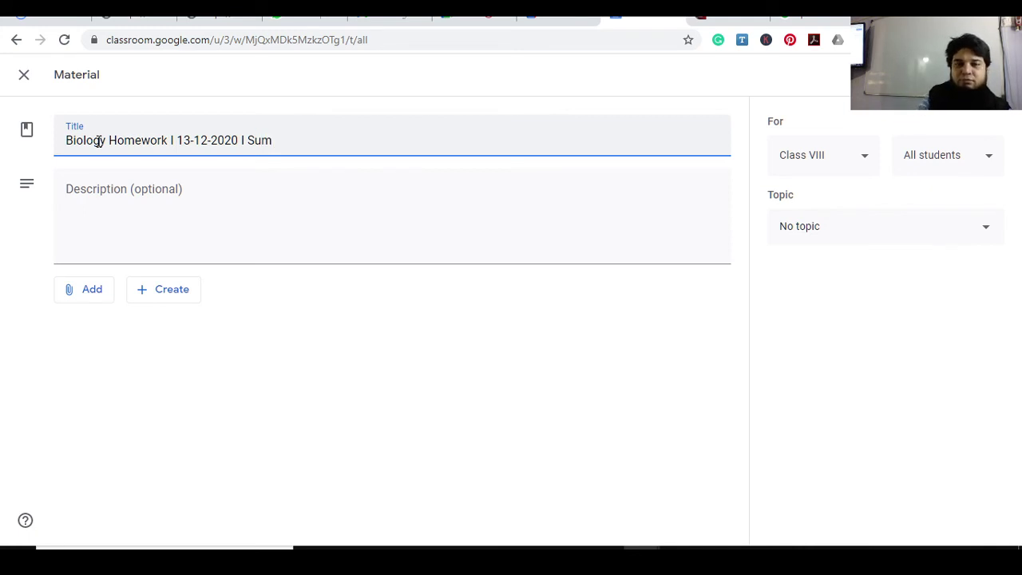
key(BackSpace)
text(bmissio)
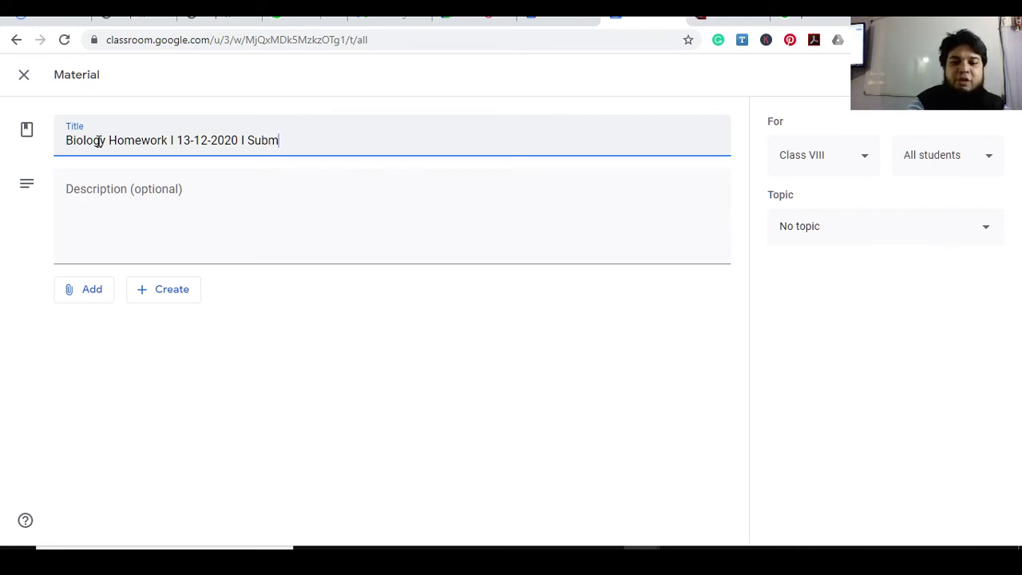
text(n)
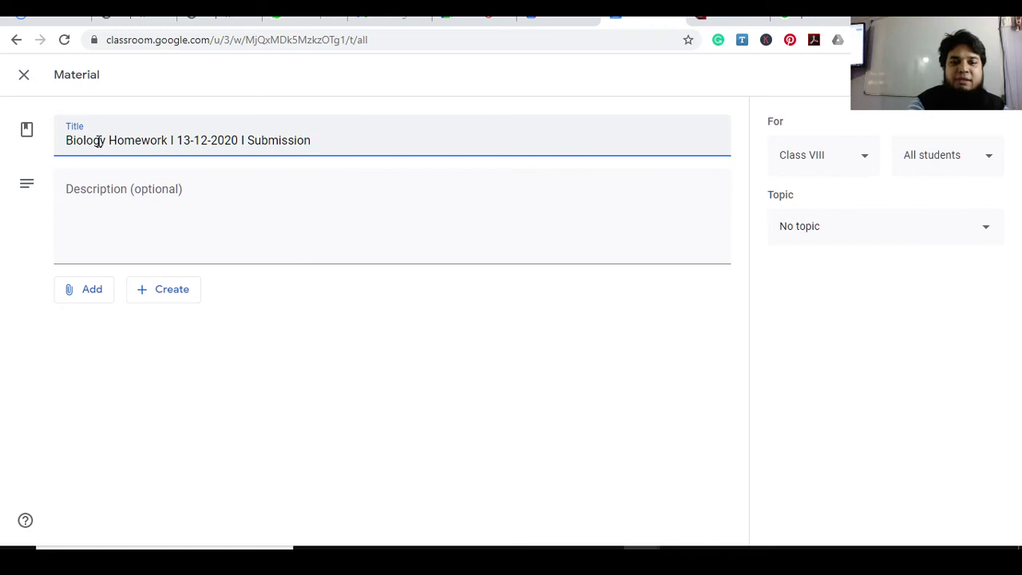
text( Date )
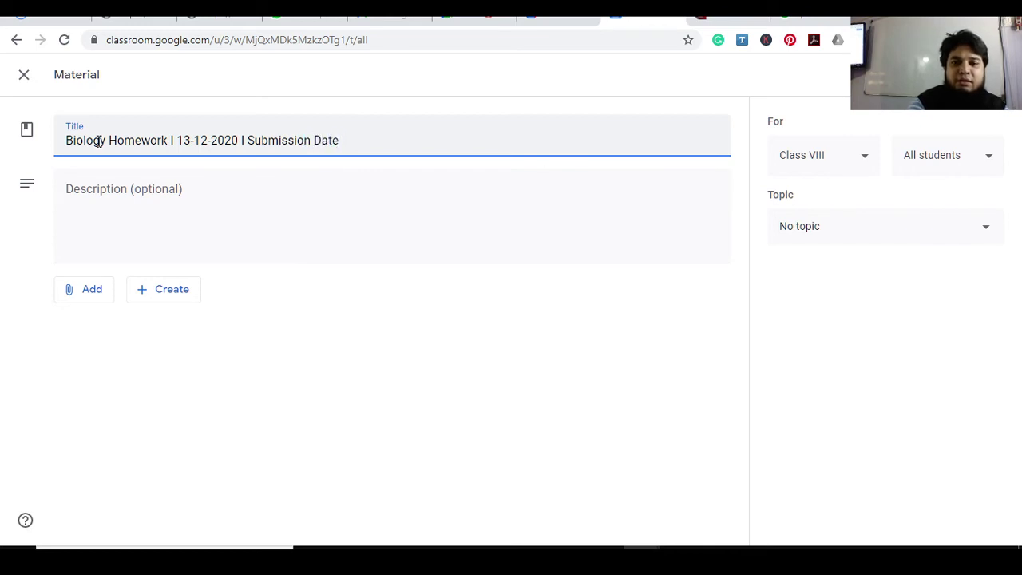
text(- )
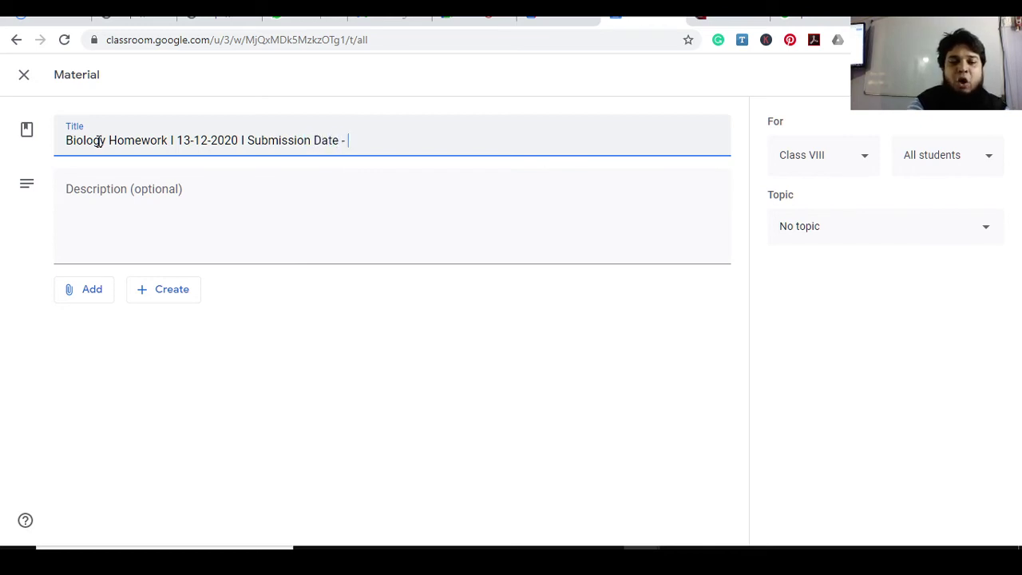
text(14-12)
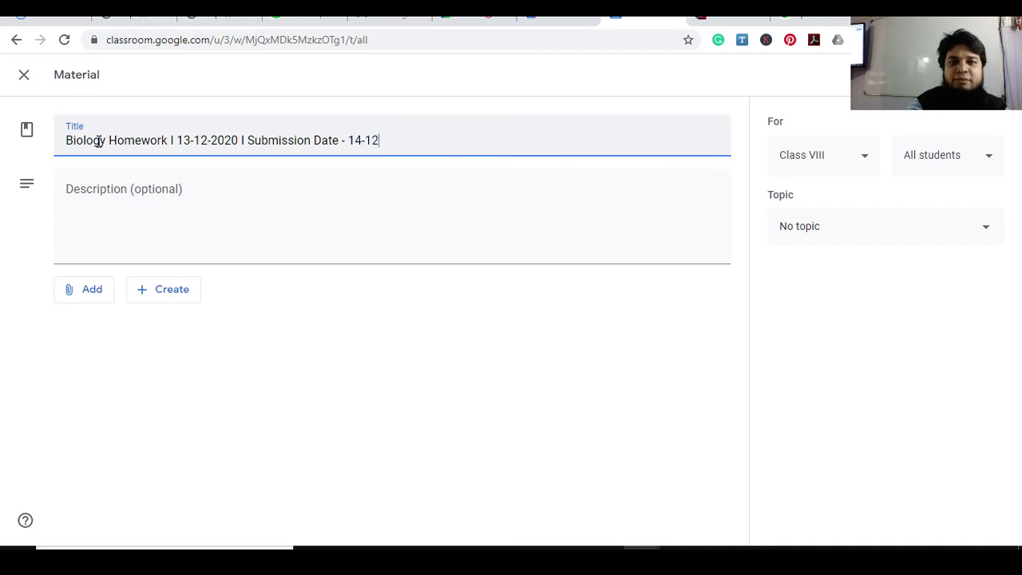
text(-2020)
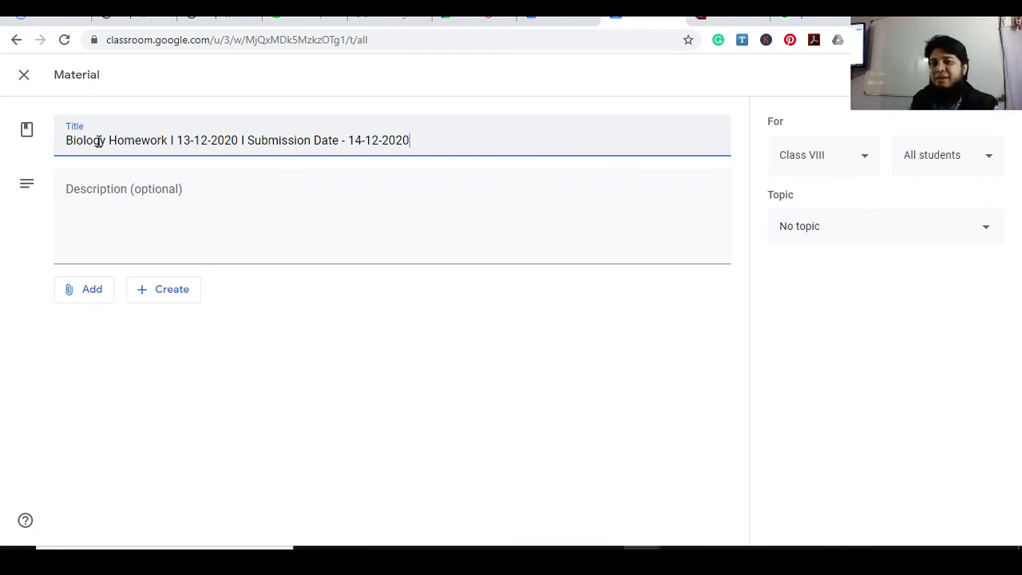
click(825, 229)
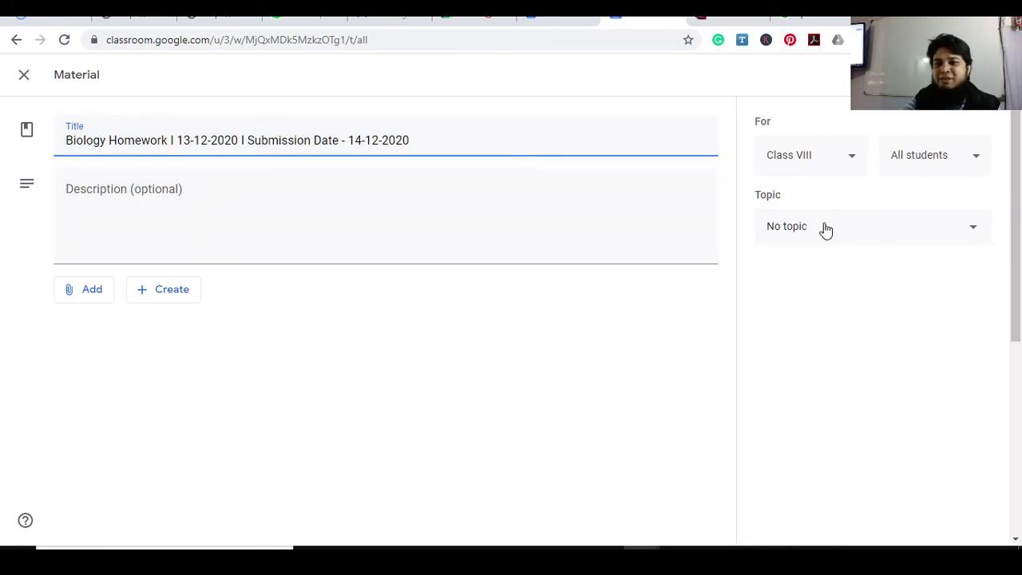
File the material under GK, retitle it 'GK Homework…', and describe 'Complete your page no. 2 and 3 of GK book'
drag(998, 285, 1014, 456)
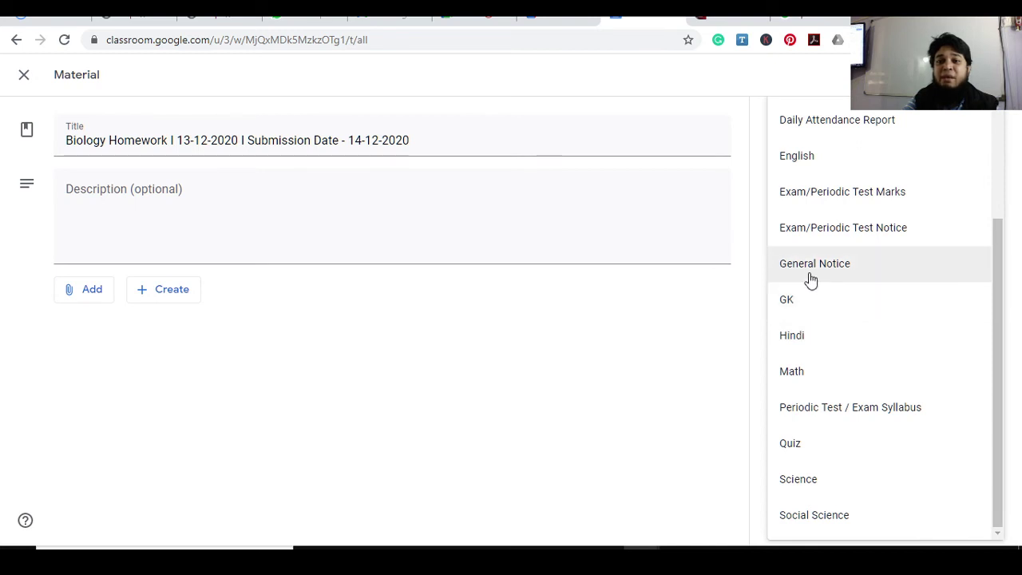
click(804, 304)
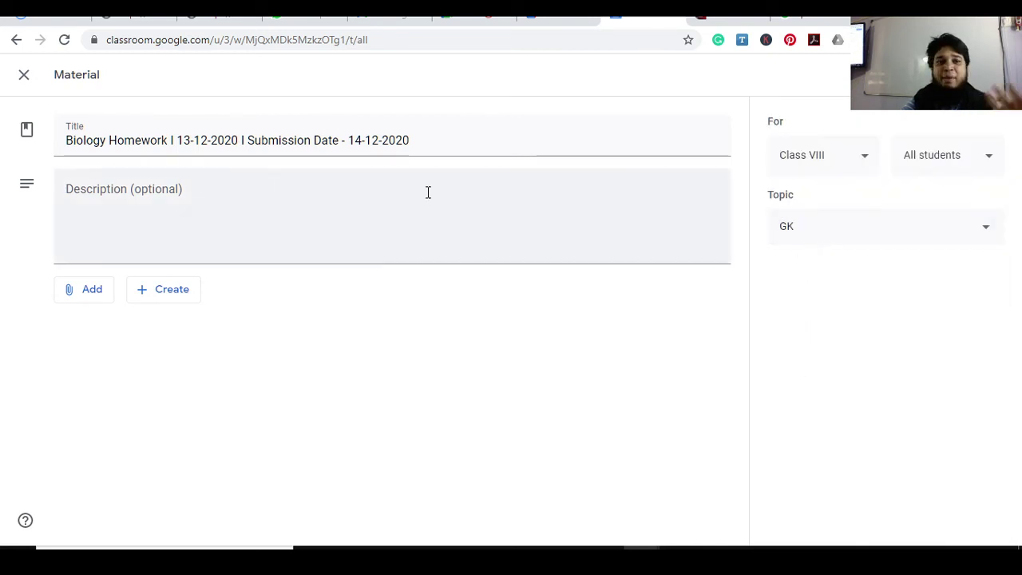
click(107, 141)
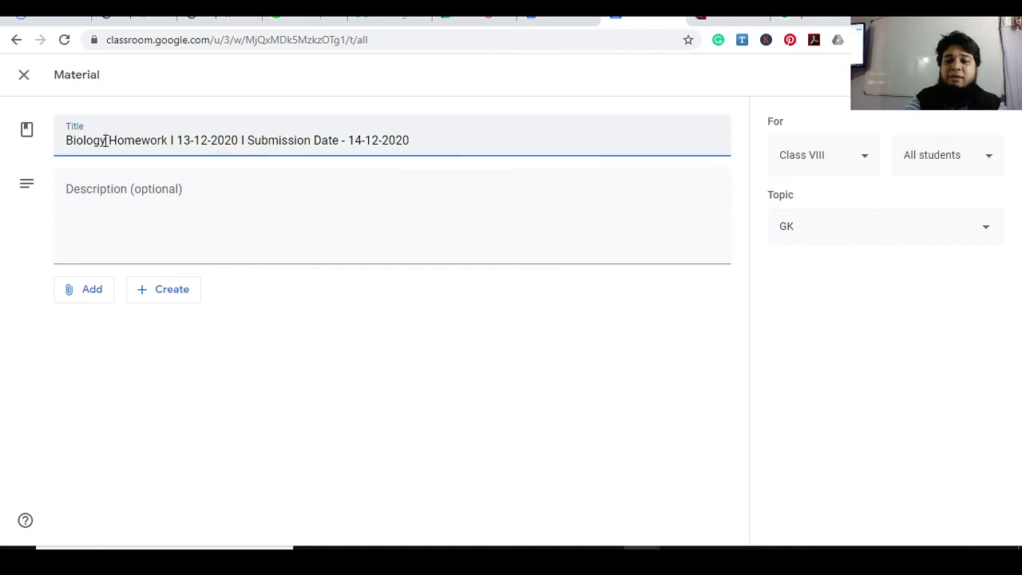
key(BackSpace)
key(BackSpace)
key(BackSpace)
key(BackSpace)
key(BackSpace)
key(BackSpace)
key(BackSpace)
text(GK I)
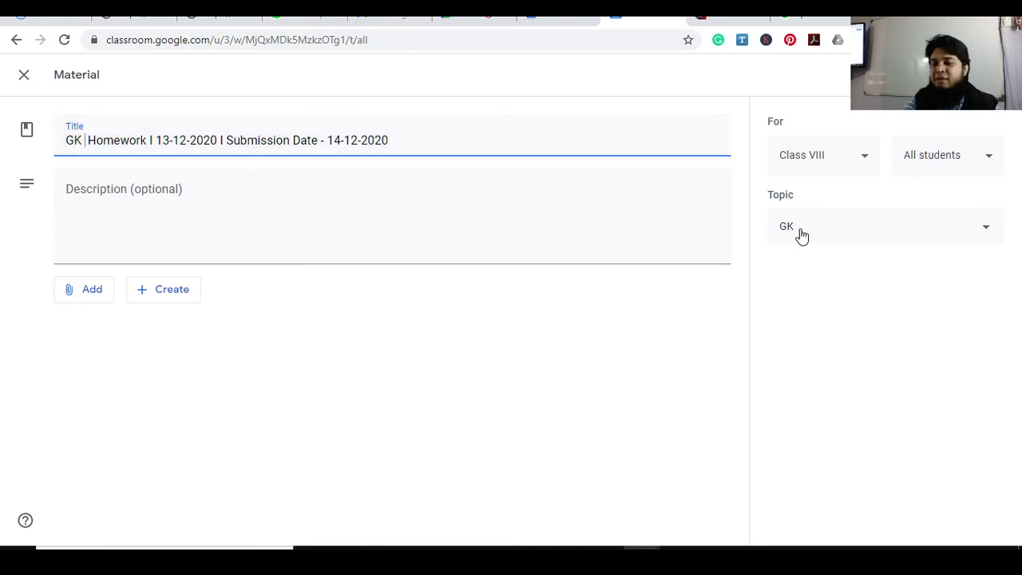
click(131, 191)
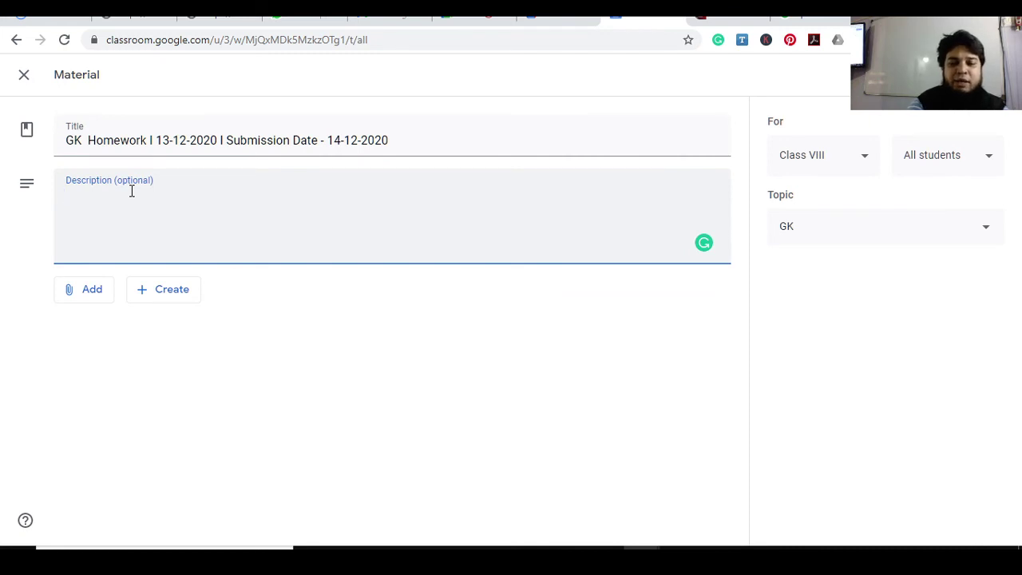
text(Compl)
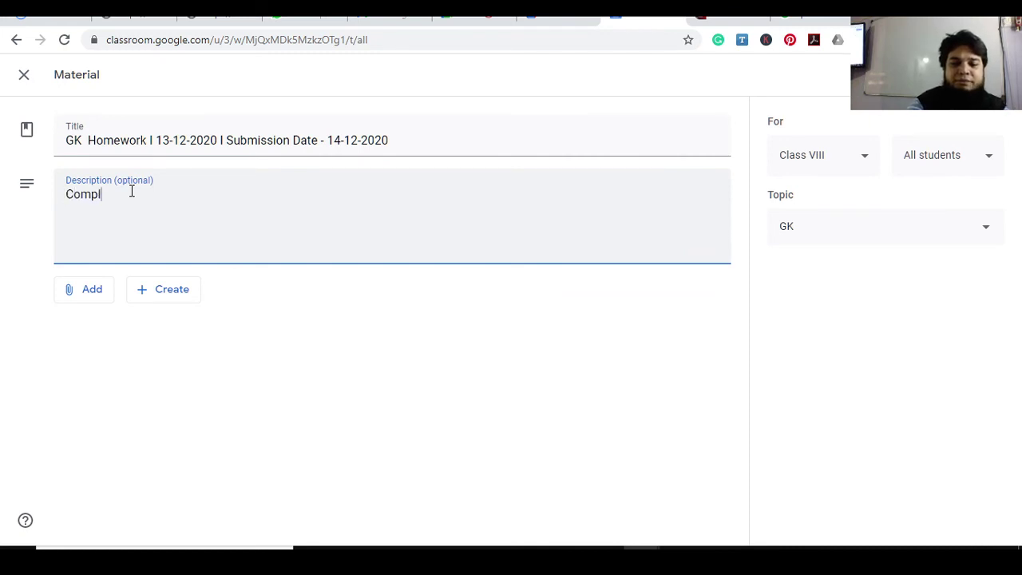
text(ete your p)
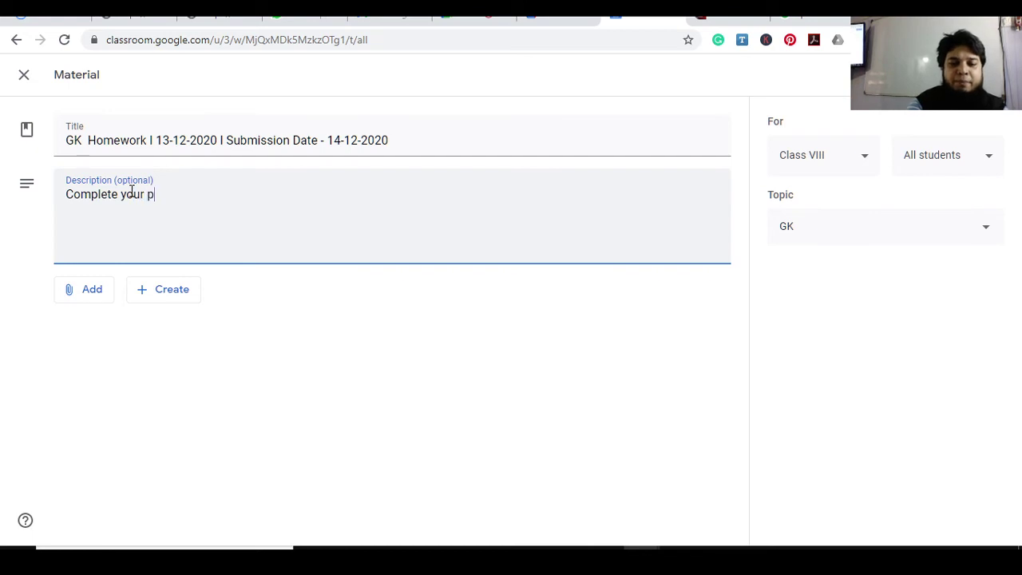
text(age no.)
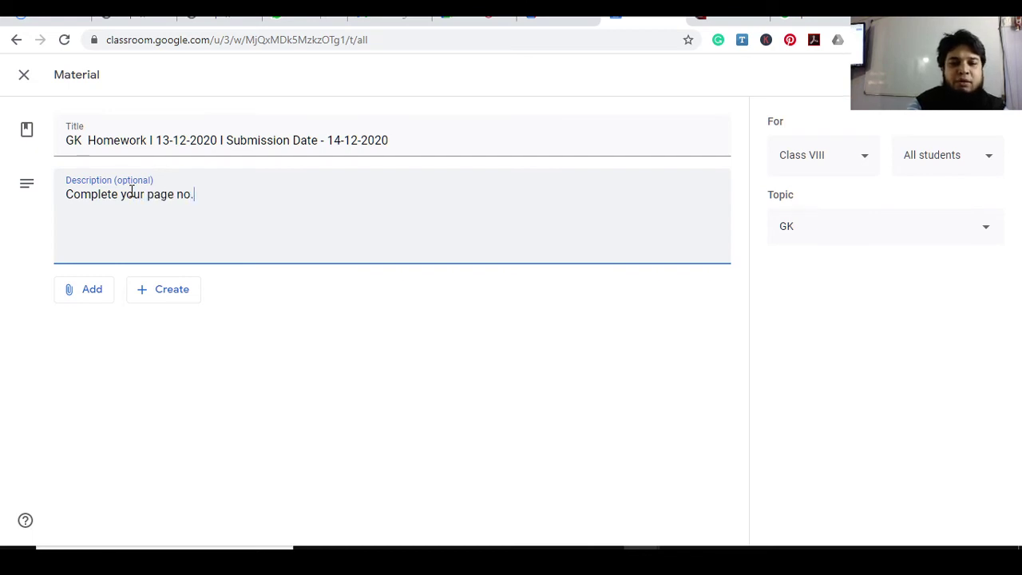
text( 2 and 3 o)
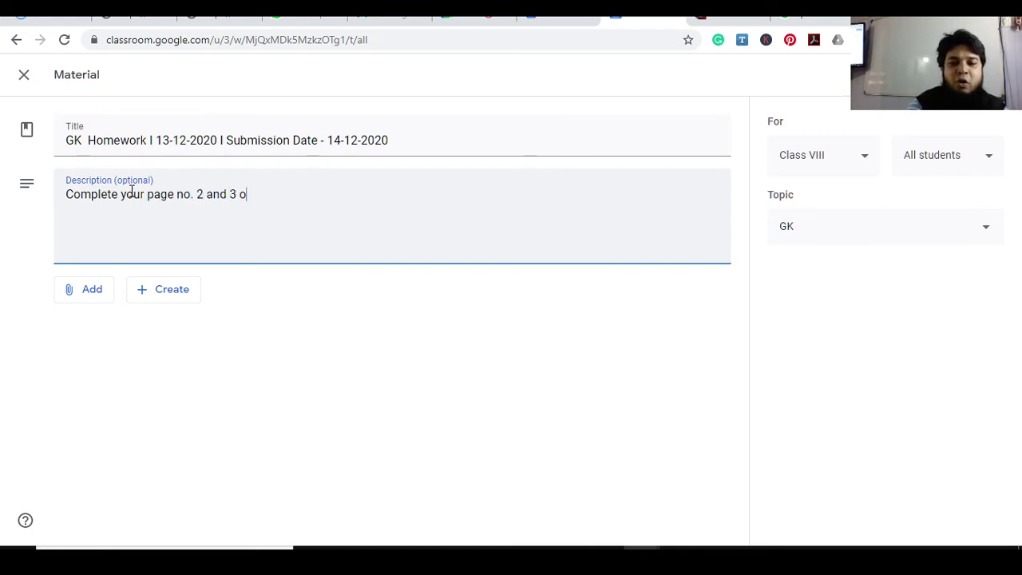
text(f GK book)
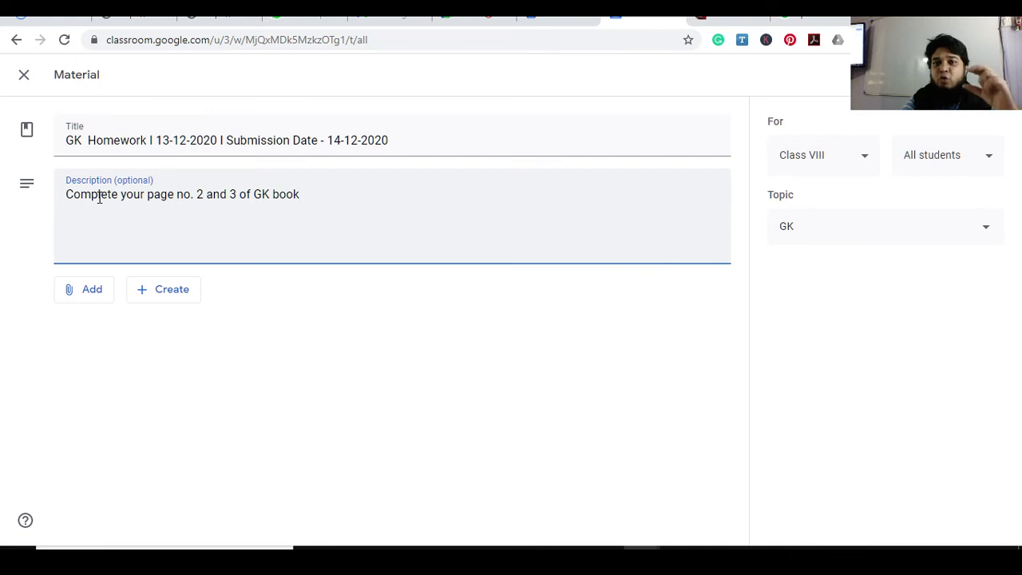
Show the material's attachment options, then switch to the 192.168.1.6:8080 phone-mirror tab
click(86, 299)
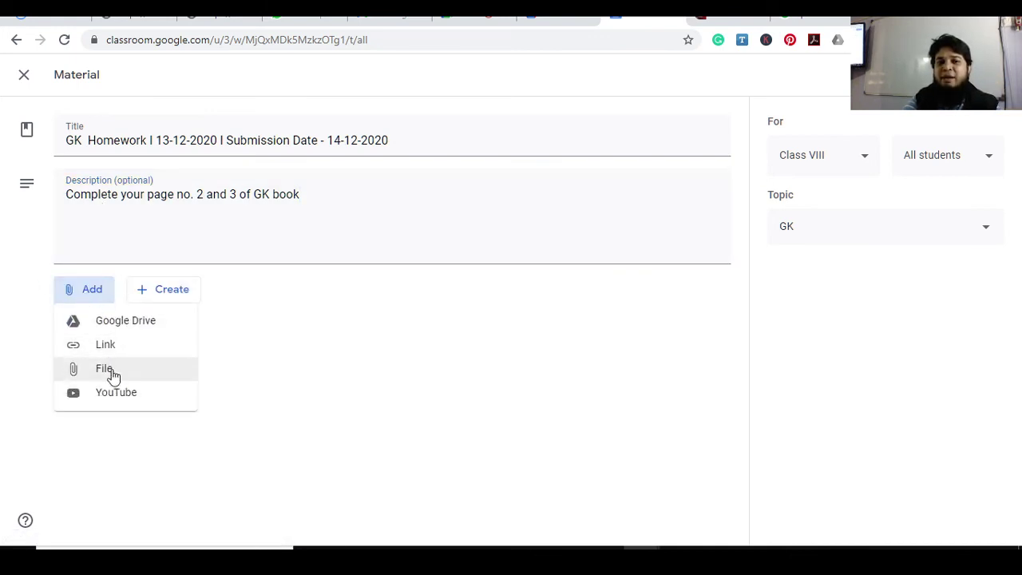
click(304, 199)
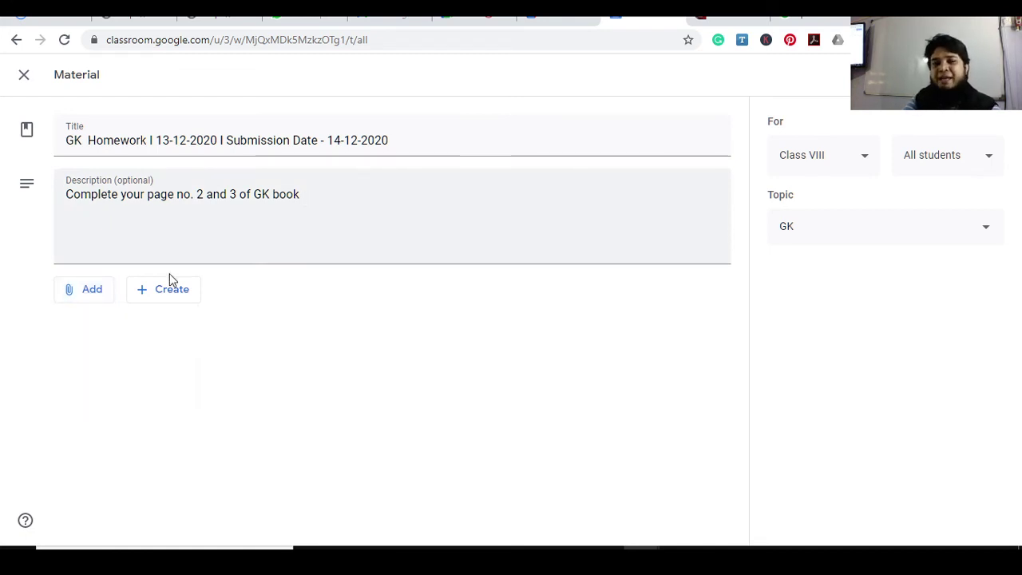
click(93, 294)
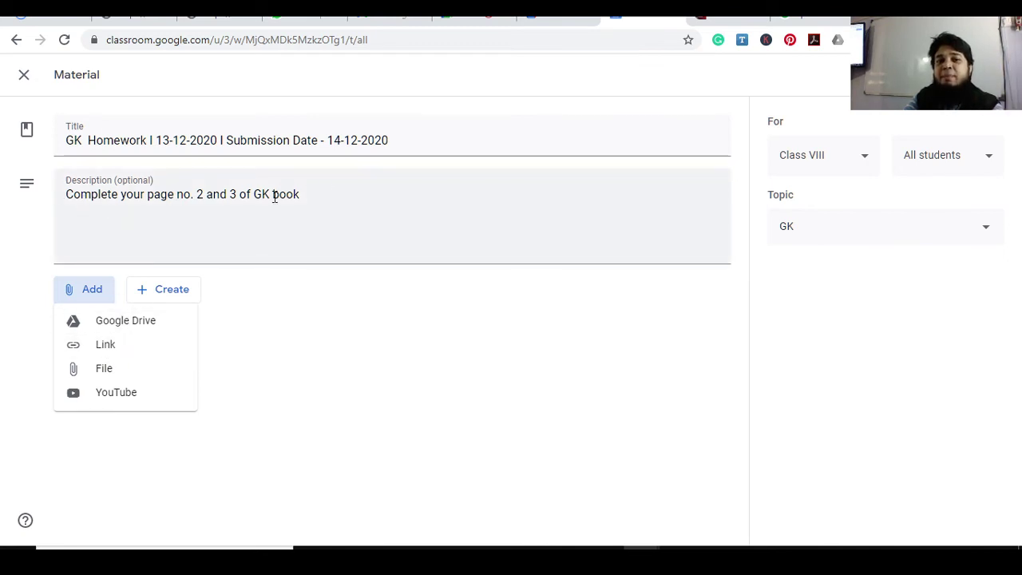
click(205, 213)
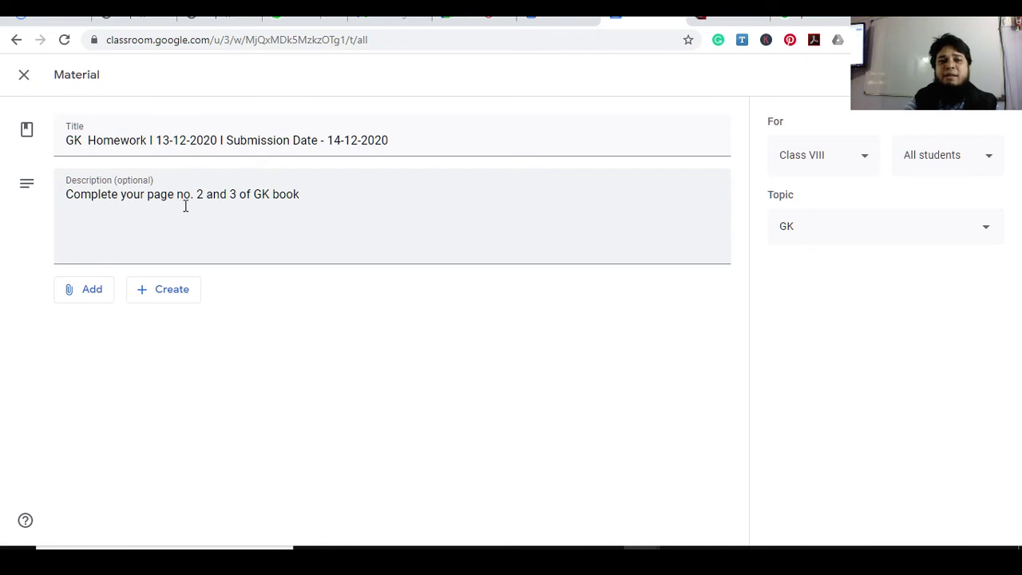
click(93, 288)
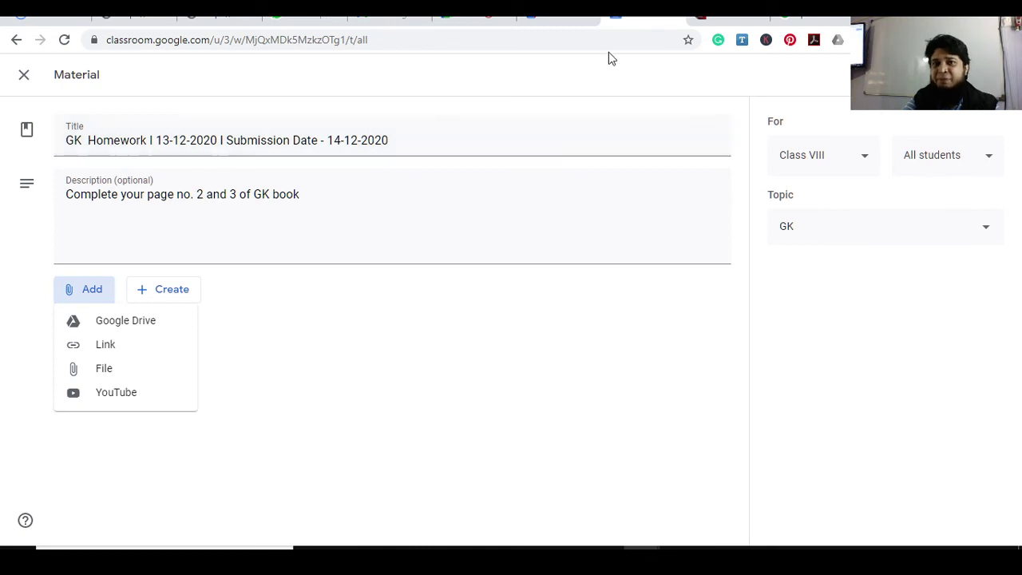
click(703, 19)
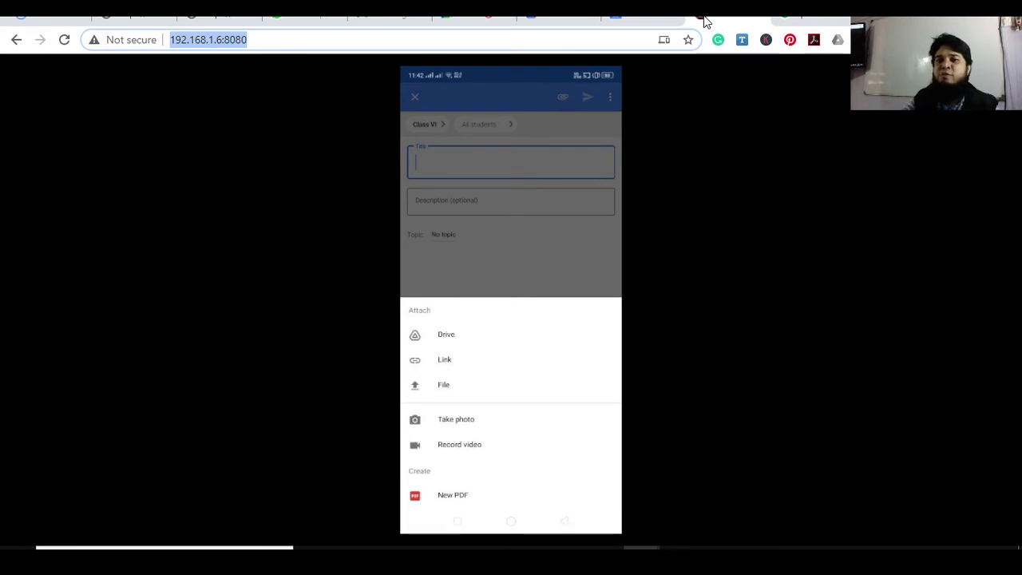
Back in the GK Homework draft, close the Add menu, then return to the Google Meet call
click(627, 20)
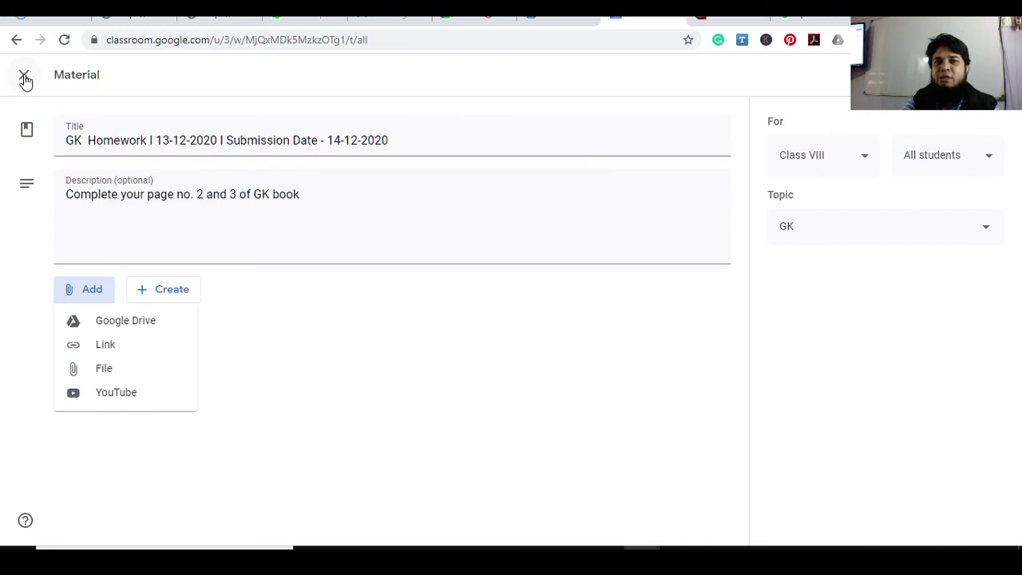
click(25, 80)
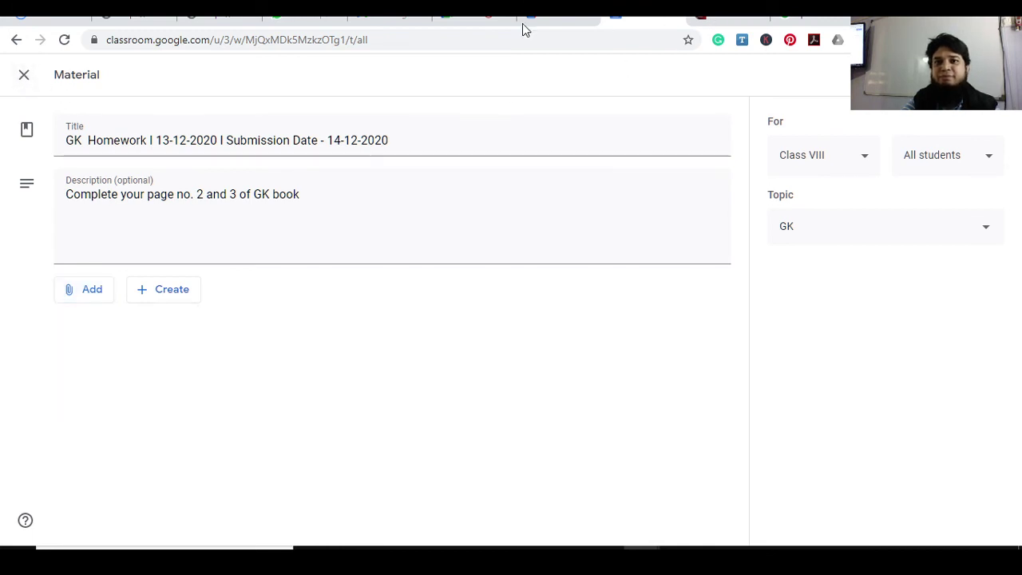
click(461, 19)
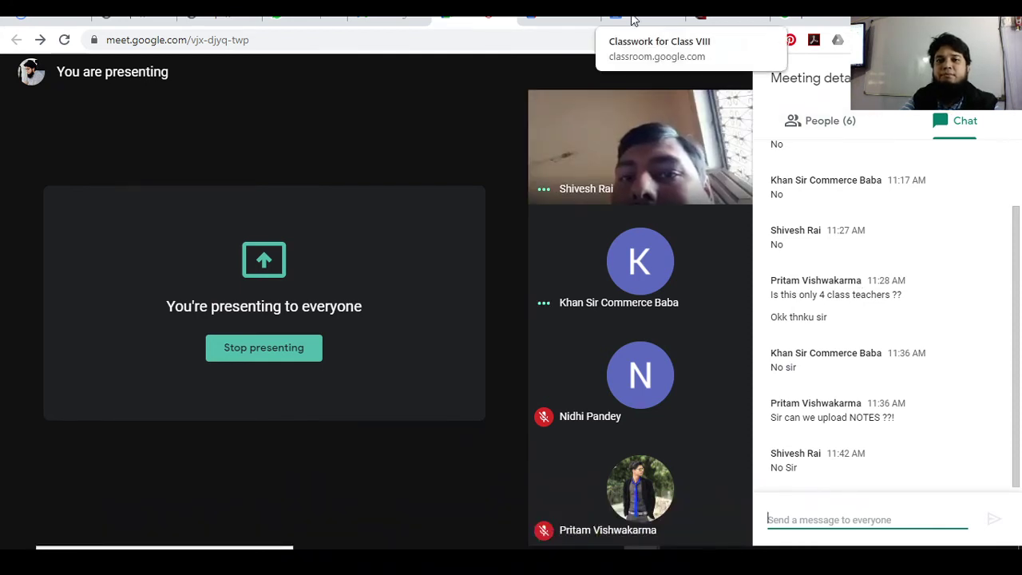
Check Meet's People and Chat panels, then close the Classroom material editor to show Class VIII classwork
mouse_move(678, 563)
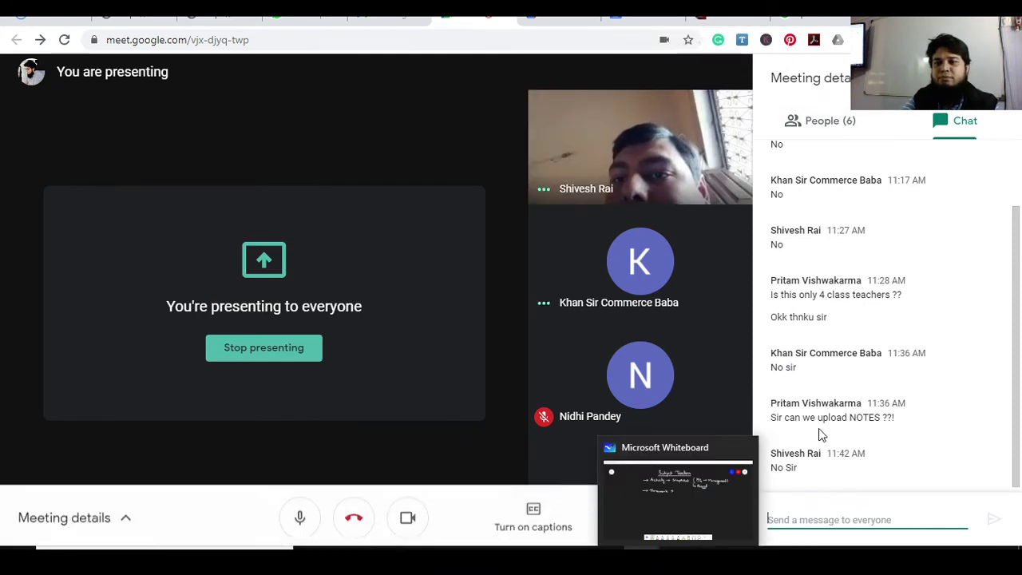
scroll(851, 434, up, 2)
click(833, 136)
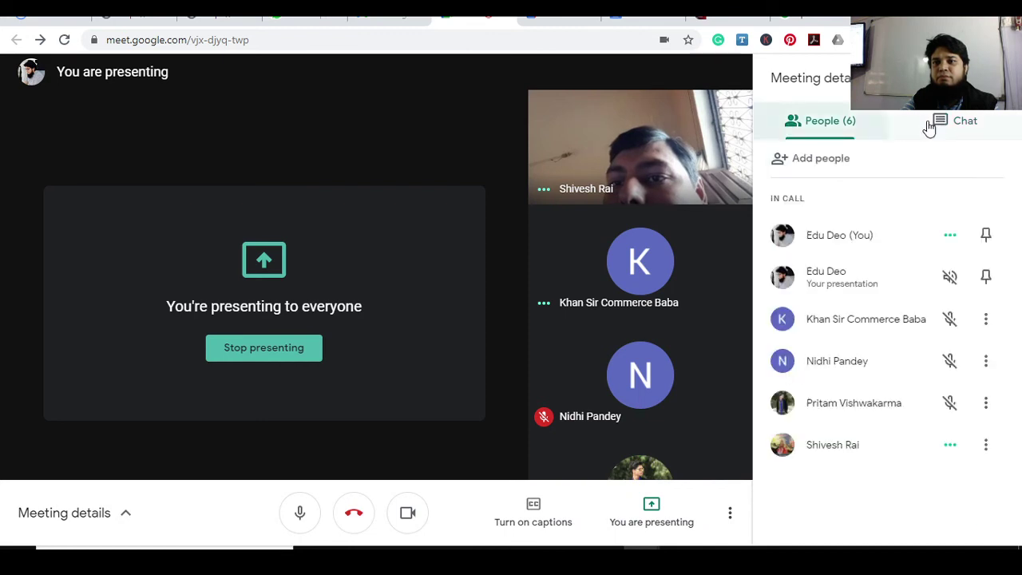
click(948, 128)
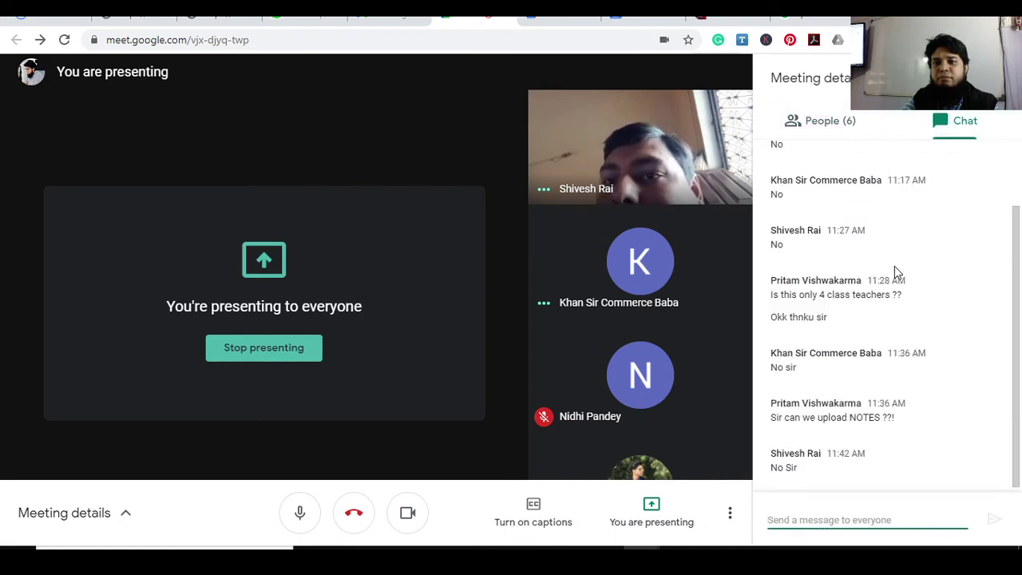
click(678, 562)
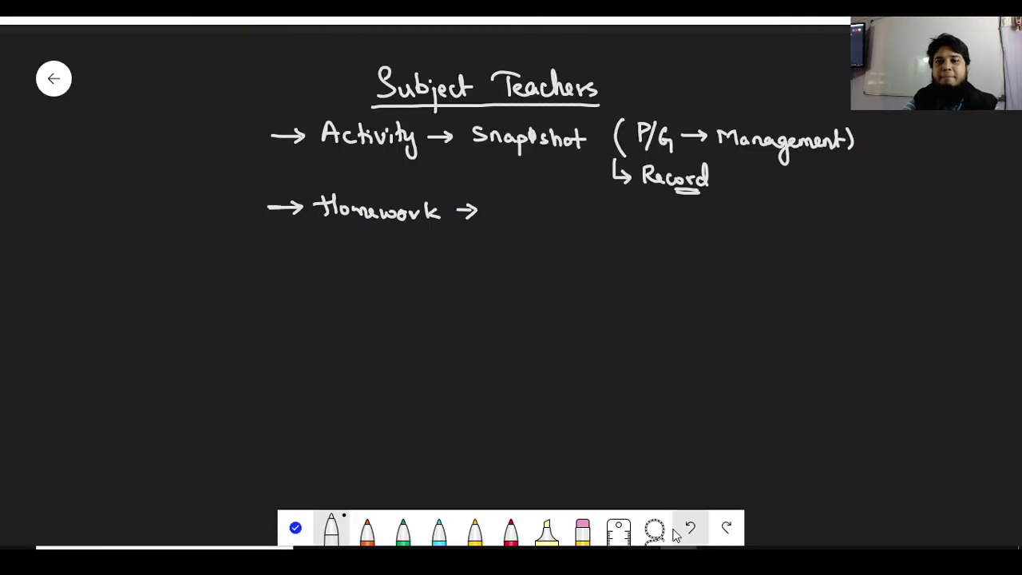
click(559, 490)
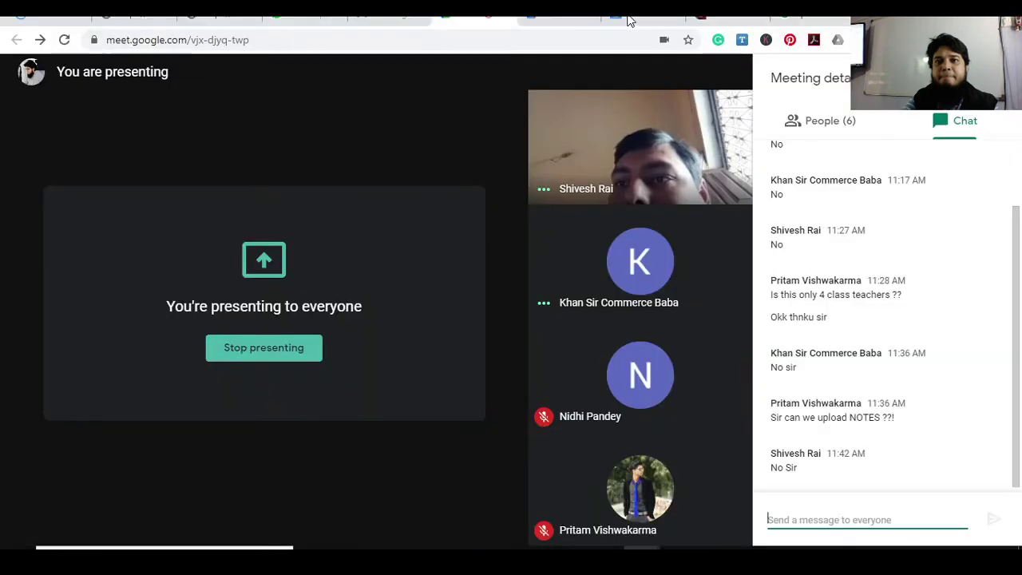
click(639, 18)
click(23, 77)
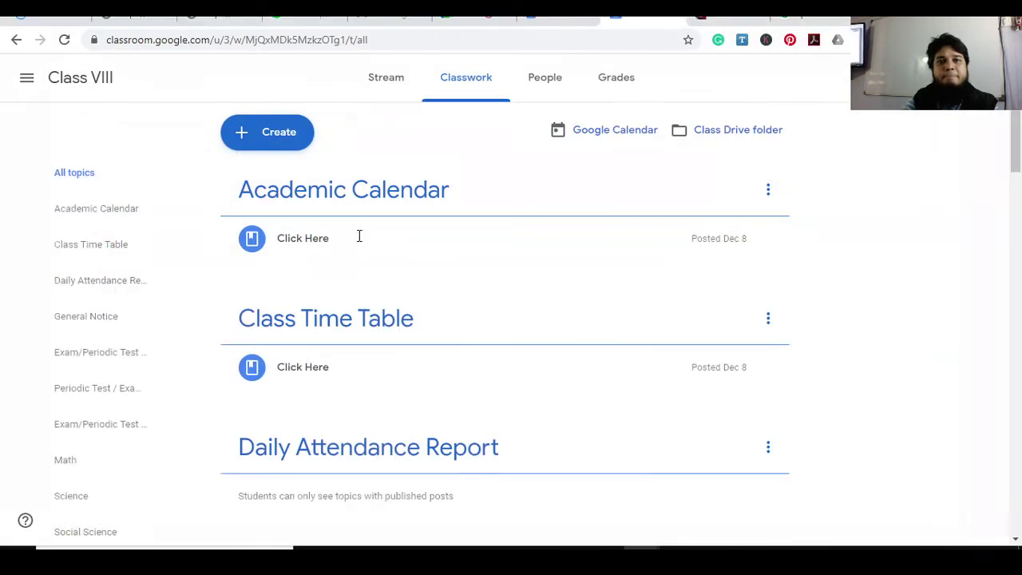
Delete the GK Homework draft under the GK topic and bring the Subject Teachers whiteboard back
scroll(1017, 169, down, 1)
drag(1018, 169, 1016, 527)
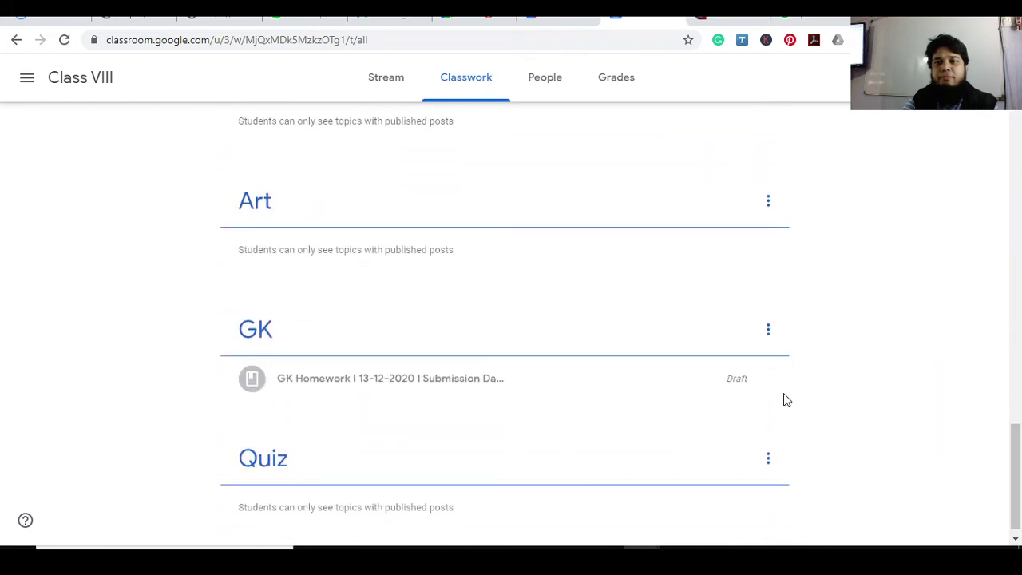
click(768, 379)
click(712, 436)
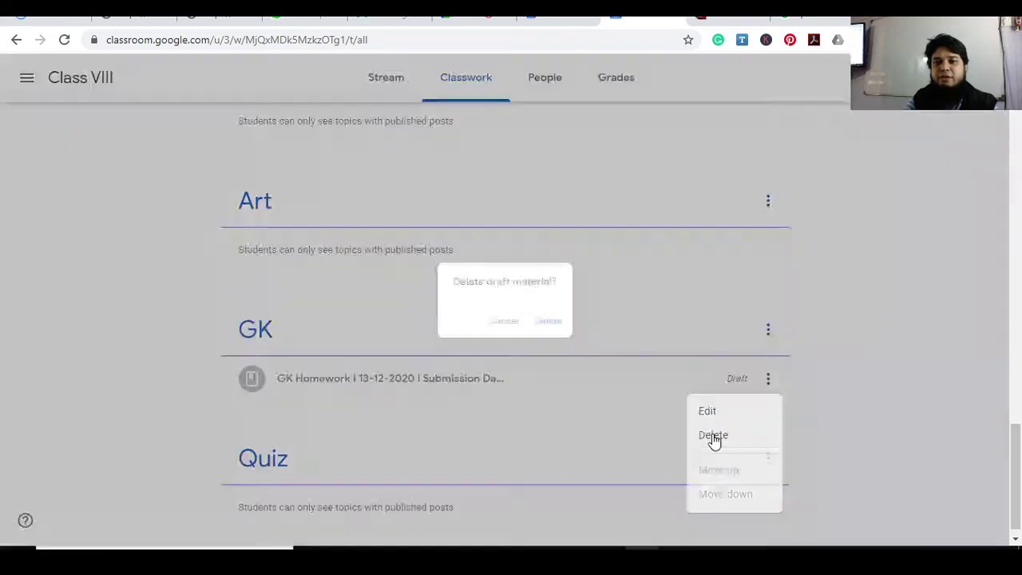
click(562, 328)
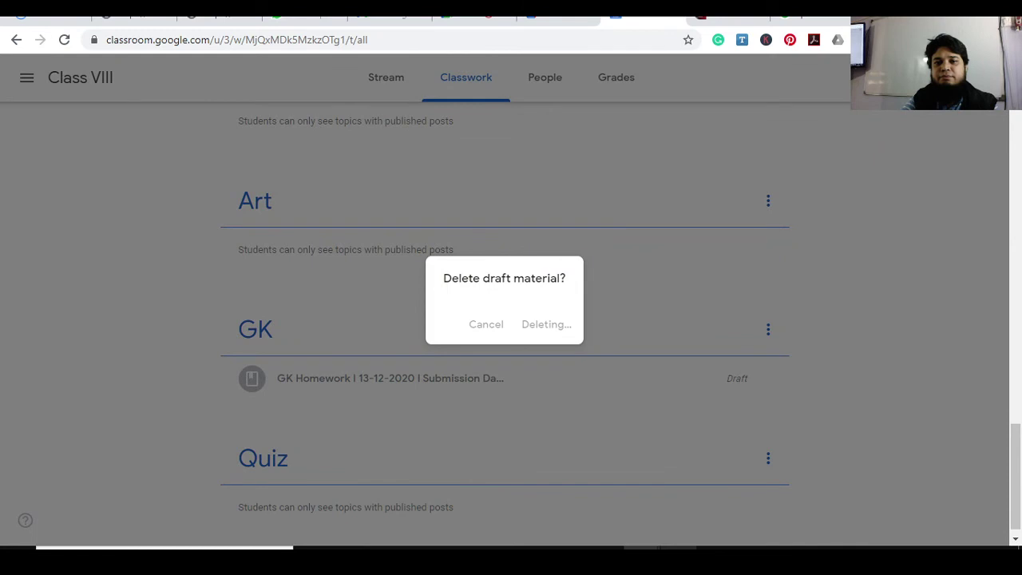
mouse_move(675, 559)
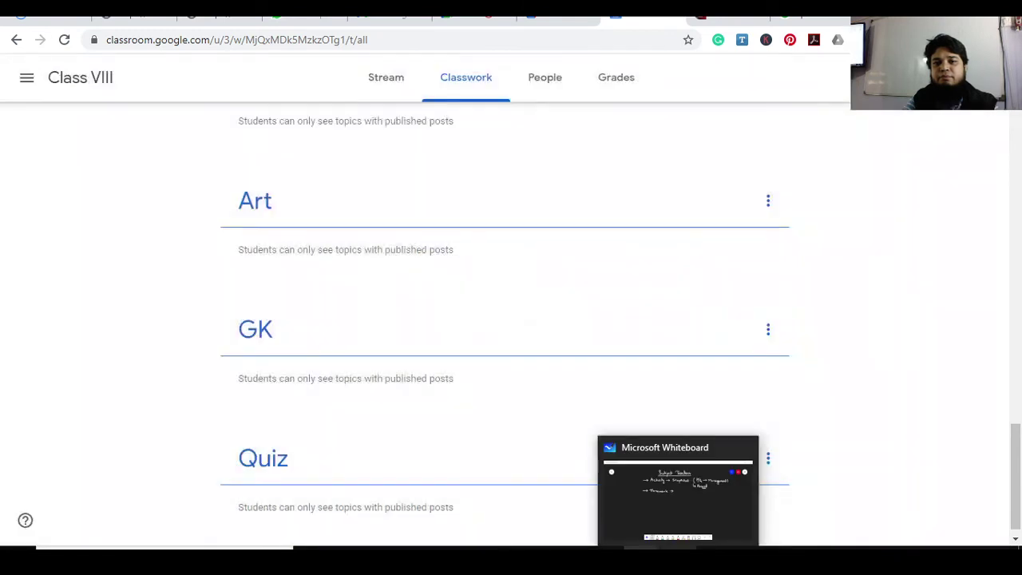
click(675, 492)
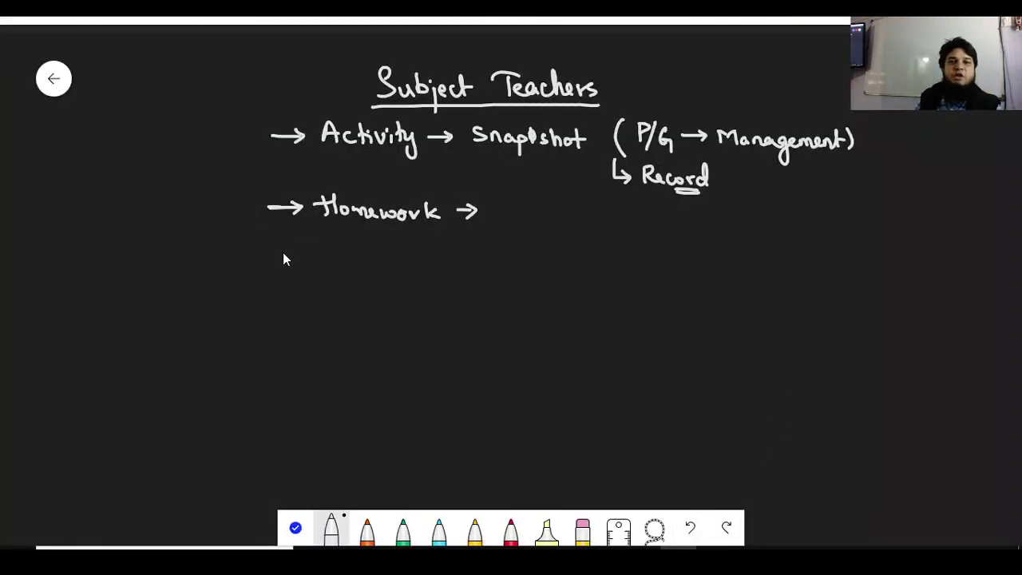
Handwrite '→ Copy submission → Material → Title' on a new line below Homework
drag(292, 244, 293, 259)
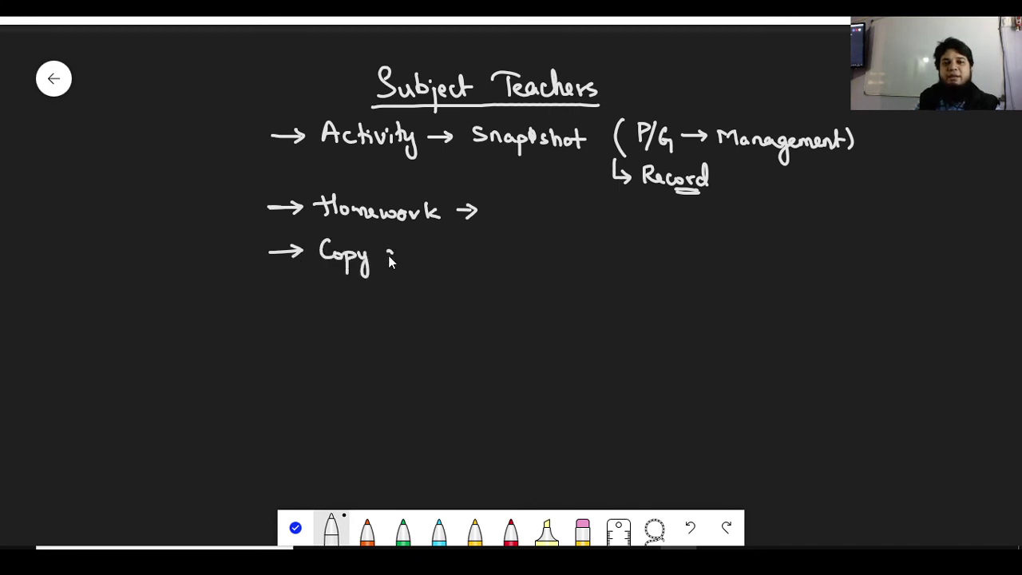
drag(390, 260, 656, 263)
mouse_move(659, 249)
mouse_down()
mouse_move(694, 264)
mouse_move(781, 267)
mouse_up()
mouse_move(792, 257)
mouse_down()
mouse_move(802, 266)
mouse_move(810, 254)
mouse_up()
mouse_move(808, 247)
mouse_down()
mouse_move(811, 267)
mouse_move(823, 265)
mouse_up()
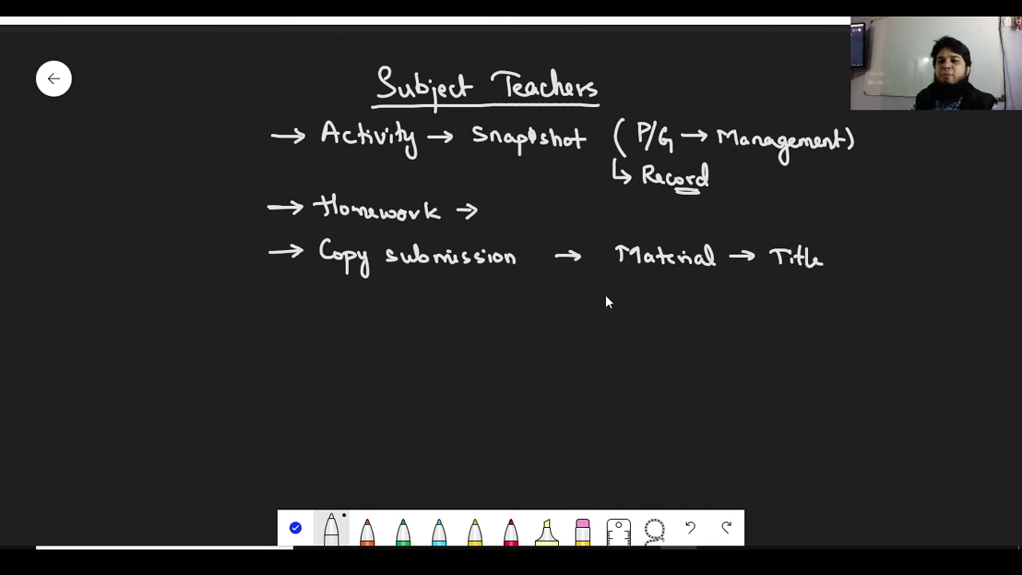